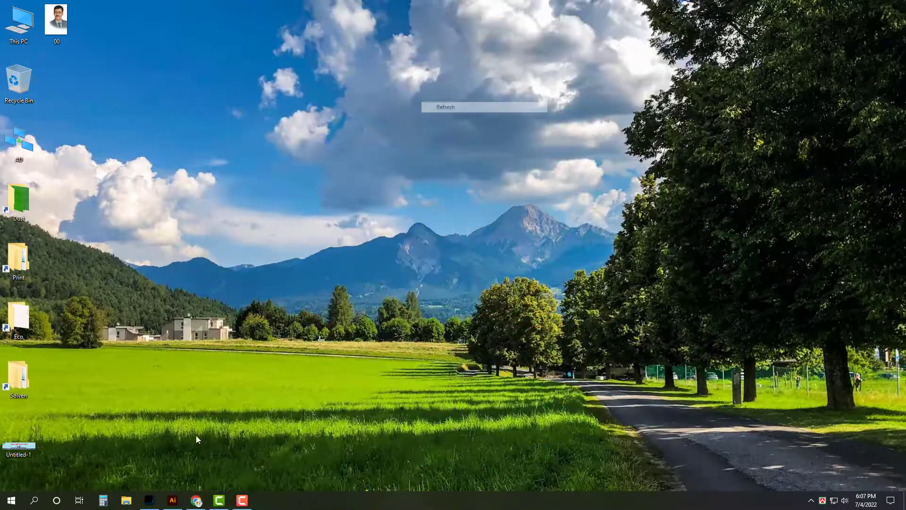
- Open the Eid poster document, delete the two-line intro title, and zoom out over the layout
{"action": "left_click", "coordinate": [172, 500]}
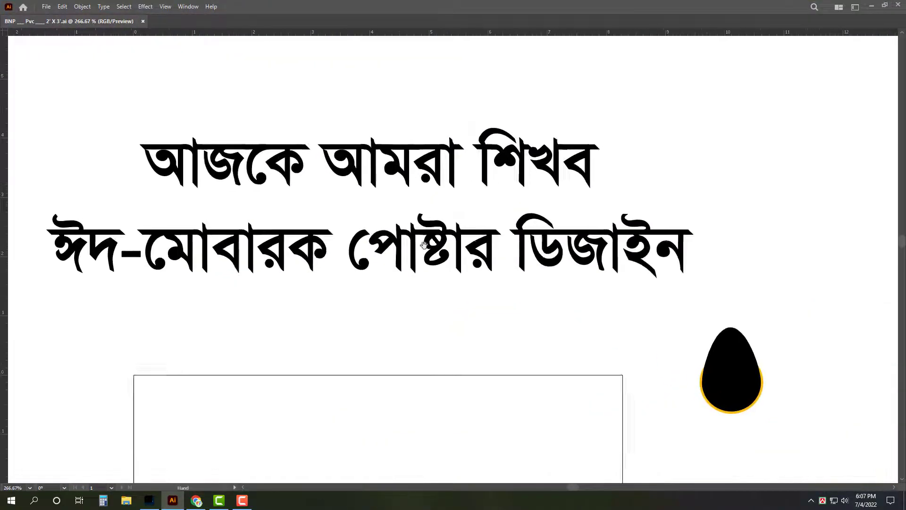
{"action": "scroll", "coordinate": [694, 109], "scroll_direction": "down", "scroll_amount": 2}
{"action": "left_click", "coordinate": [487, 236]}
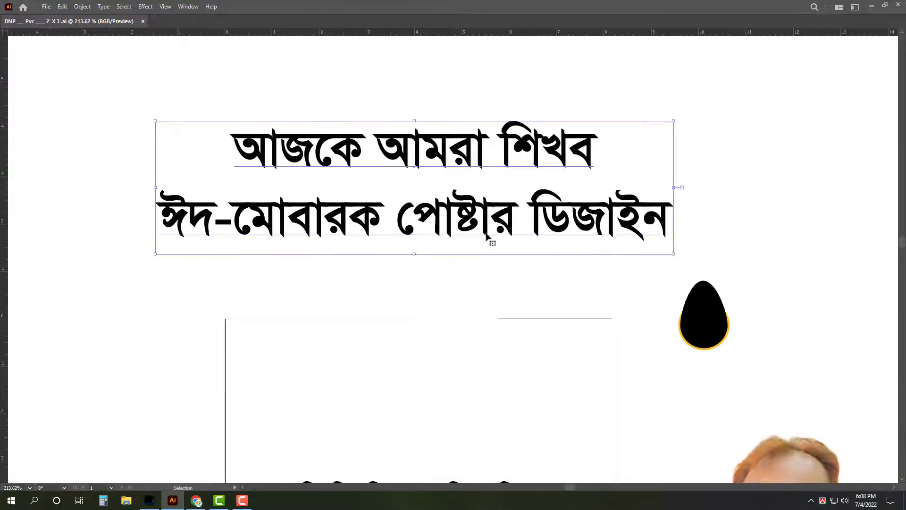
{"action": "key", "text": "Delete"}
{"action": "key", "text": "z"}
{"action": "scroll", "coordinate": [567, 283], "scroll_direction": "down", "scroll_amount": 5}
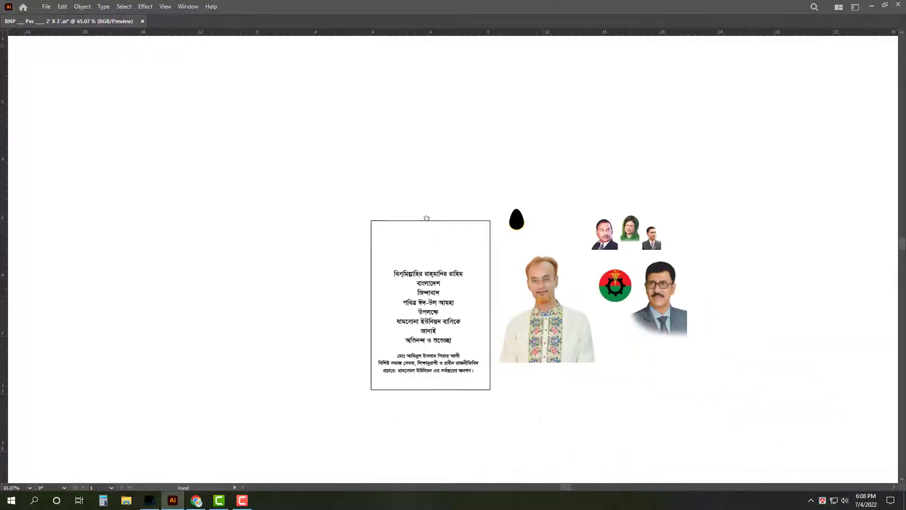
{"action": "scroll", "coordinate": [635, 328], "scroll_direction": "up", "scroll_amount": 3}
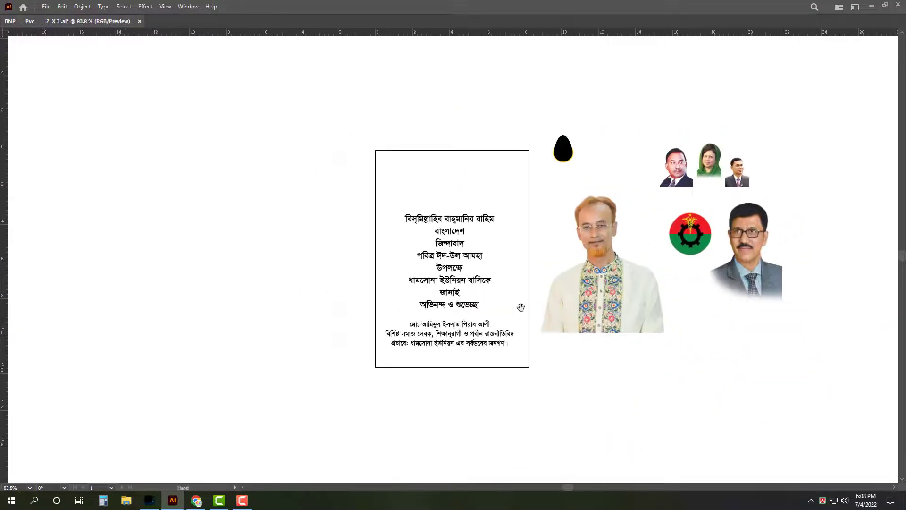
{"action": "mouse_move", "coordinate": [345, 293]}
{"action": "left_mouse_down"}
{"action": "mouse_move", "coordinate": [364, 281]}
{"action": "mouse_move", "coordinate": [228, 276]}
{"action": "mouse_move", "coordinate": [367, 277]}
{"action": "left_mouse_up"}
- Draw a 24 × 36 in rectangle and place it left of the poster materials
{"action": "key", "text": "Tab"}
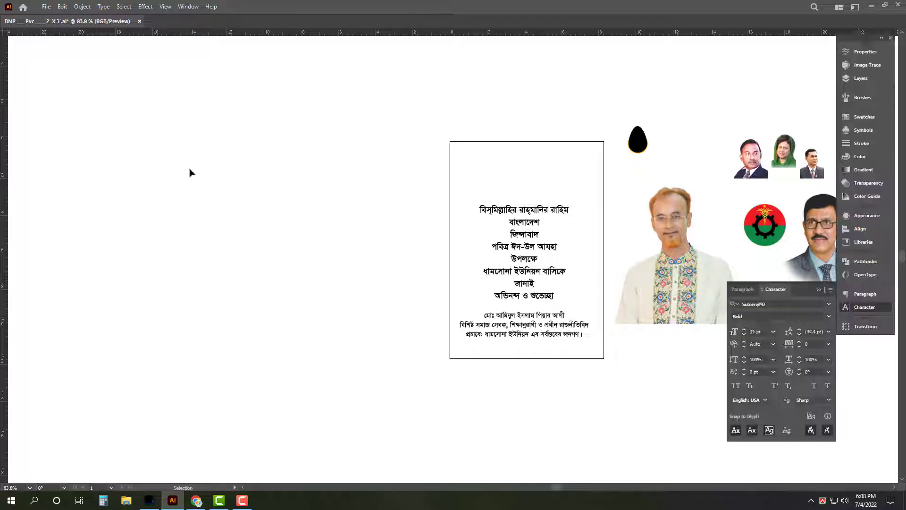
{"action": "left_click", "coordinate": [238, 153]}
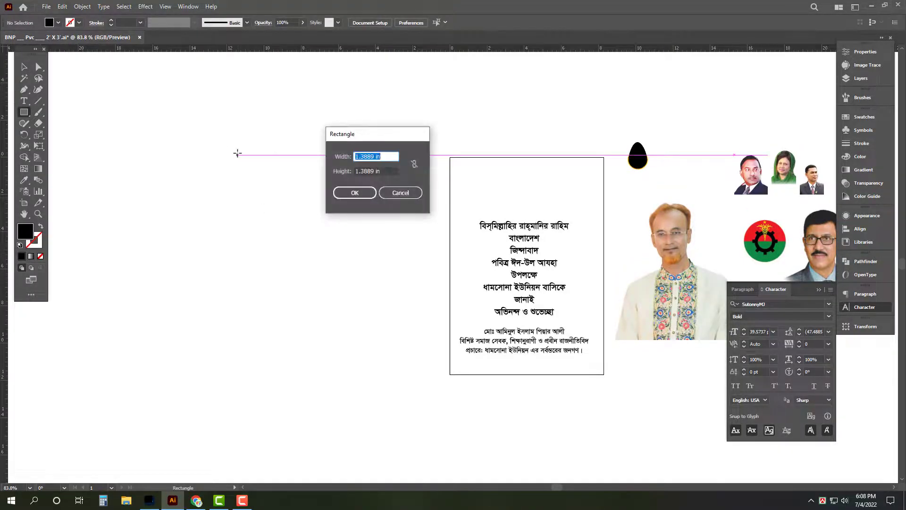
{"action": "type", "text": "36"}
{"action": "key", "text": "Return"}
{"action": "key", "text": "v"}
{"action": "scroll", "coordinate": [375, 184], "scroll_direction": "down", "scroll_amount": 3}
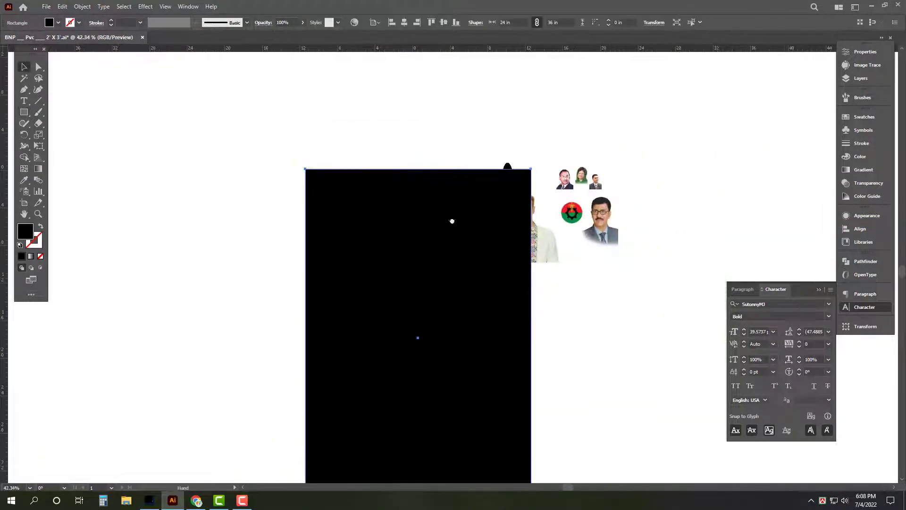
{"action": "mouse_move", "coordinate": [451, 218]}
{"action": "left_mouse_down"}
{"action": "mouse_move", "coordinate": [357, 186]}
{"action": "mouse_move", "coordinate": [344, 216]}
{"action": "left_mouse_up"}
{"action": "scroll", "coordinate": [344, 216], "scroll_direction": "down", "scroll_amount": 1}
{"action": "scroll", "coordinate": [377, 228], "scroll_direction": "left", "scroll_amount": 5}
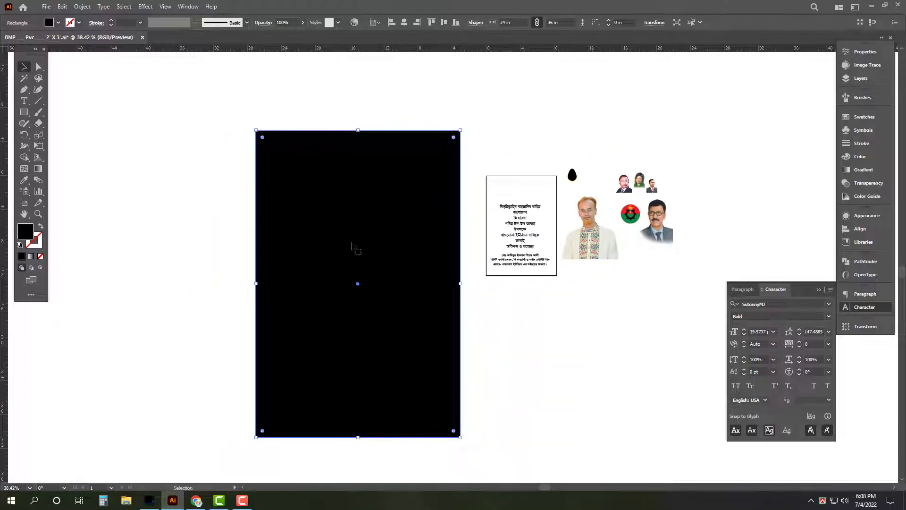
- Add a 1-inch inset border with Offset Path -1 and make both rectangles black outlines
{"action": "key", "text": "alt+o"}
{"action": "key", "text": "p"}
{"action": "mouse_move", "coordinate": [92, 231]}
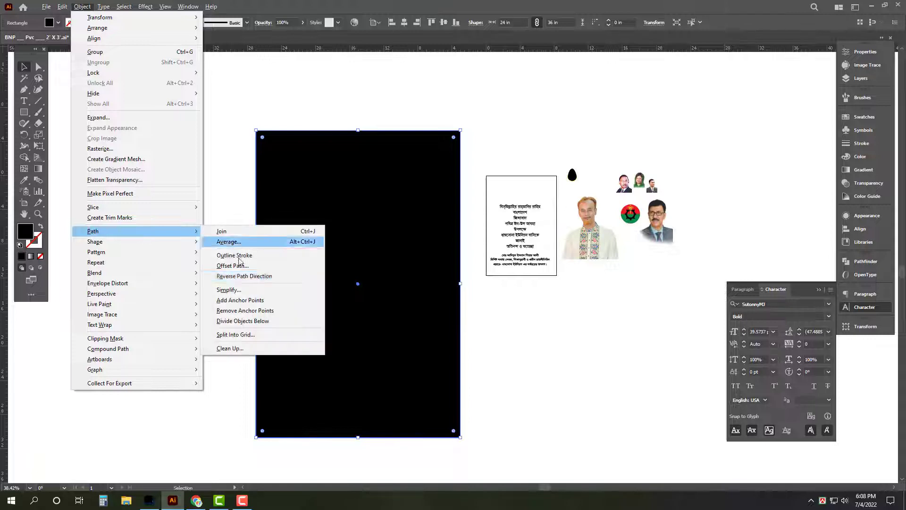
{"action": "left_click", "coordinate": [255, 262]}
{"action": "type", "text": "-1"}
{"action": "key", "text": "Return"}
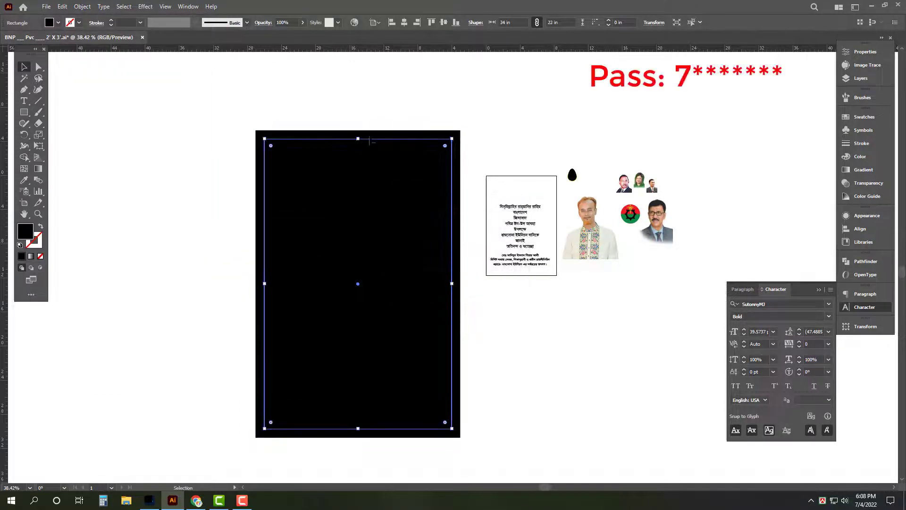
{"action": "left_click", "coordinate": [41, 227]}
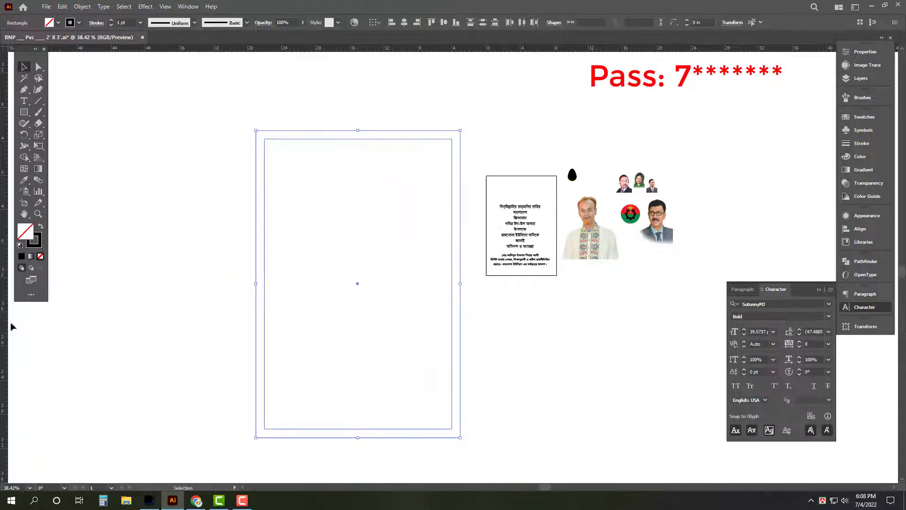
- Add a vertical centre guide, then move the greeting text to the top and sponsor lines to the bottom
{"action": "left_click_drag", "start_coordinate": [355, 260], "coordinate": [360, 254]}
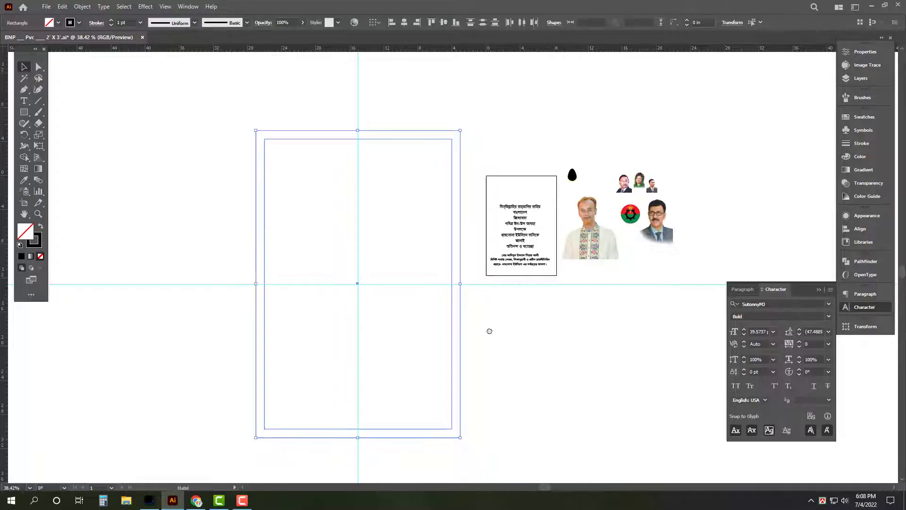
{"action": "left_click_drag", "start_coordinate": [489, 331], "coordinate": [508, 332]}
{"action": "left_click", "coordinate": [541, 313]}
{"action": "scroll", "coordinate": [480, 297], "scroll_direction": "up", "scroll_amount": 1}
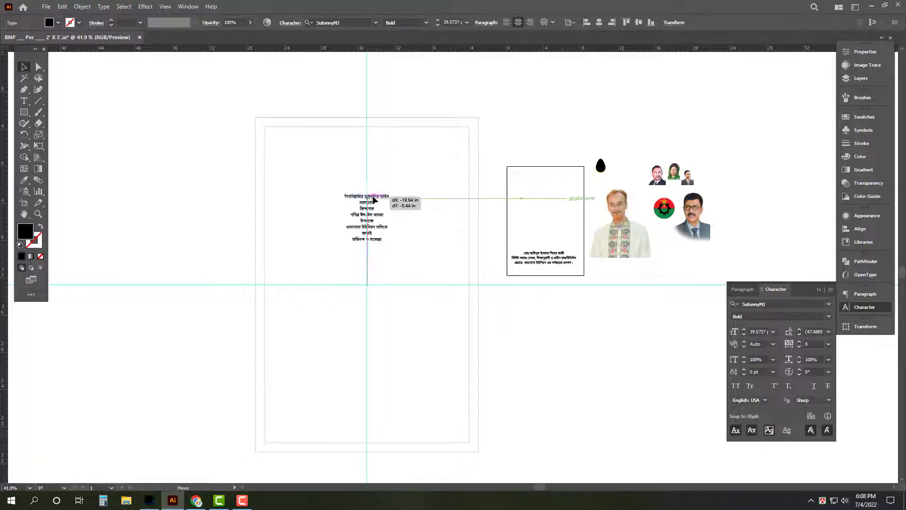
{"action": "left_click_drag", "start_coordinate": [546, 206], "coordinate": [368, 179]}
{"action": "left_click_drag", "start_coordinate": [543, 259], "coordinate": [375, 385]}
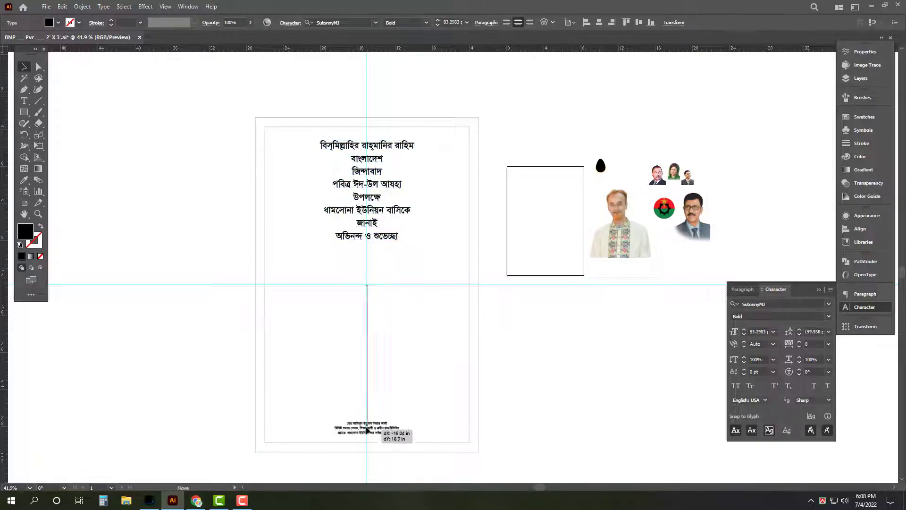
{"action": "left_click", "coordinate": [505, 356]}
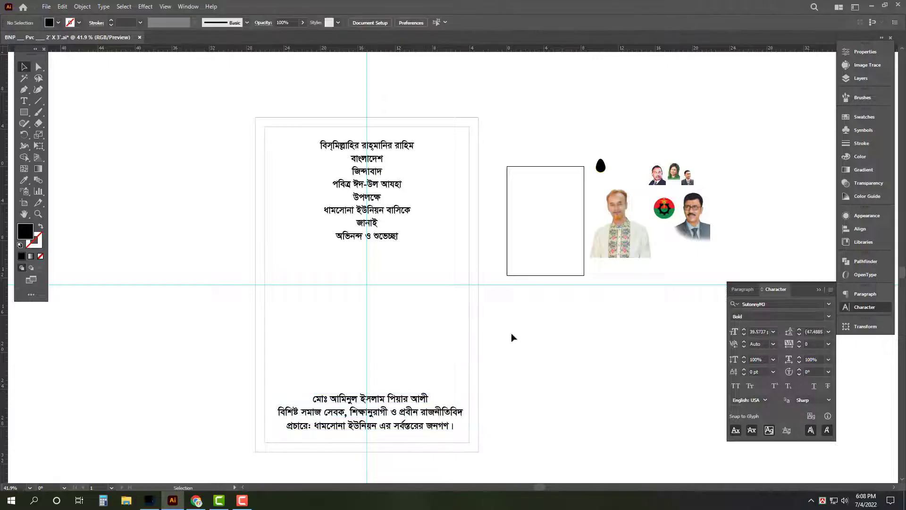
{"action": "scroll", "coordinate": [434, 180], "scroll_direction": "up", "scroll_amount": 4}
- Shrink the greeting's opening blessing line and lift it to the poster top
{"action": "scroll", "coordinate": [392, 173], "scroll_direction": "up", "scroll_amount": 5}
{"action": "left_click_drag", "start_coordinate": [392, 173], "coordinate": [430, 218]}
{"action": "left_click", "coordinate": [410, 179]}
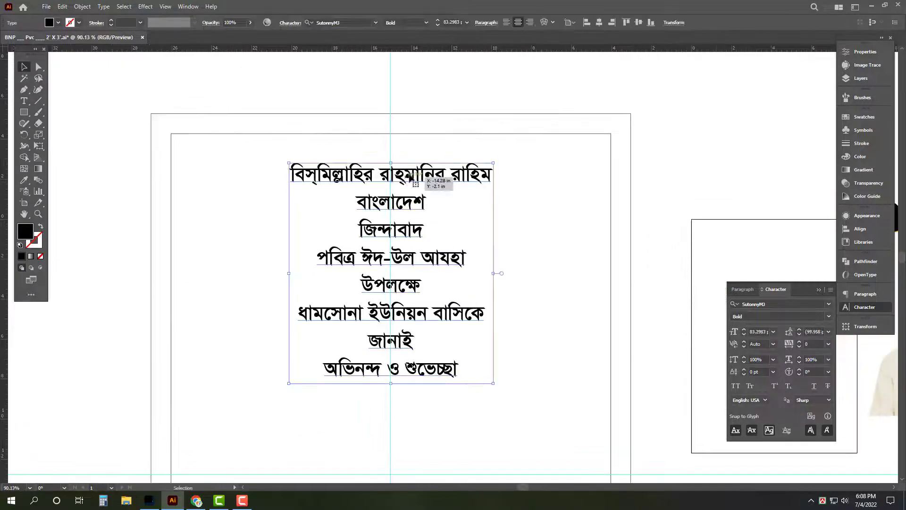
{"action": "triple_click", "coordinate": [409, 179]}
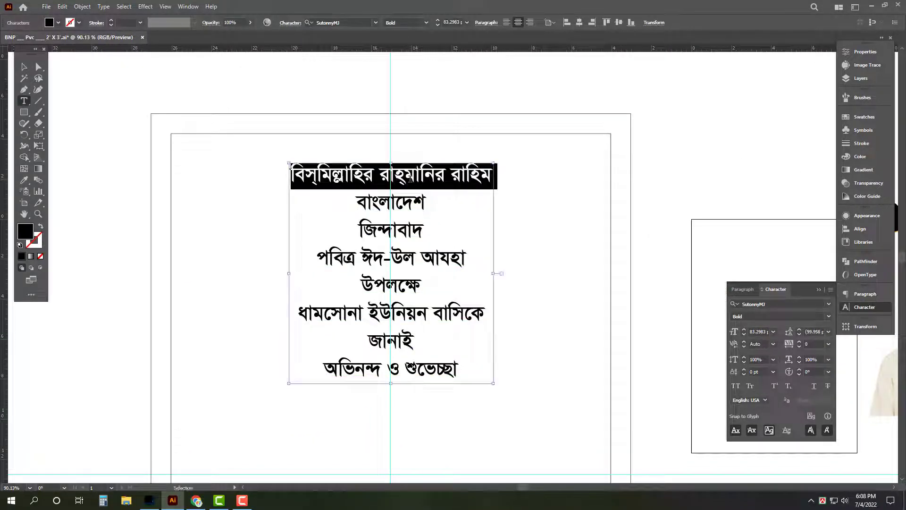
{"action": "key", "text": "BackSpace"}
{"action": "key", "text": "Escape"}
{"action": "left_click_drag", "start_coordinate": [411, 182], "coordinate": [414, 161]}
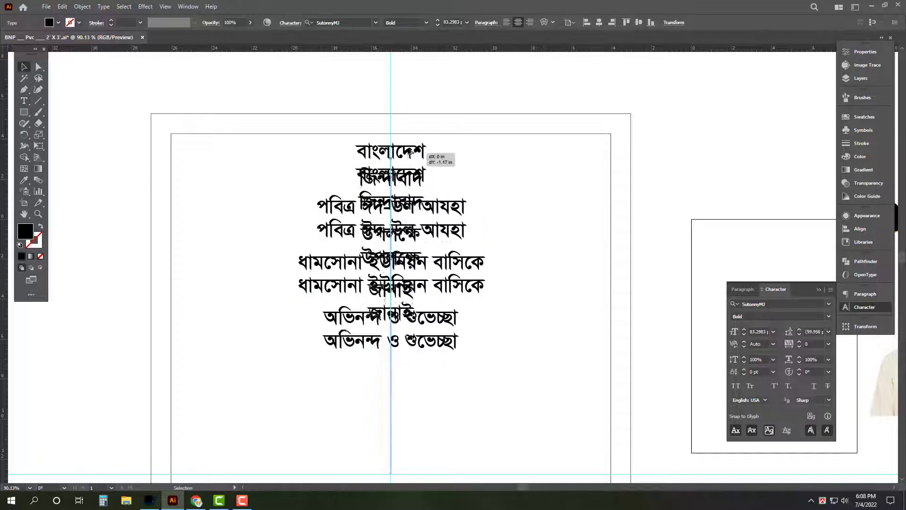
{"action": "key", "text": "ctrl+z"}
{"action": "key", "text": "ctrl+z"}
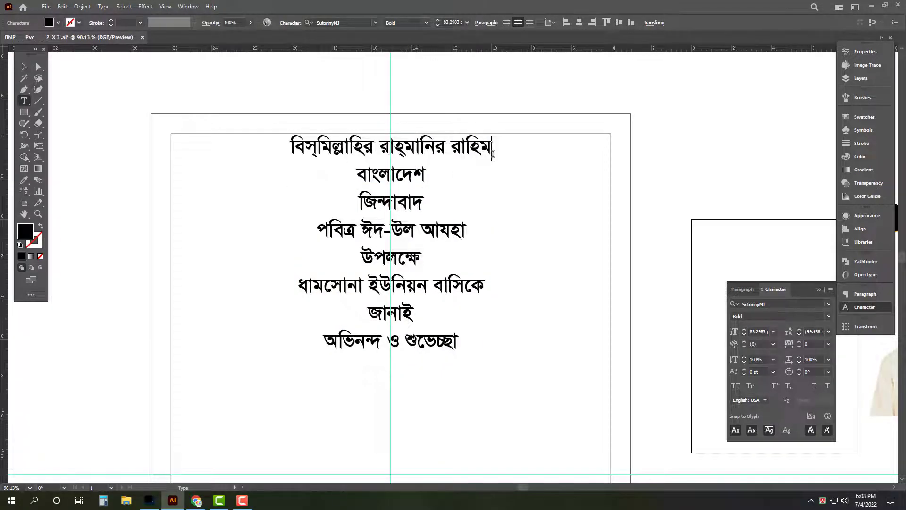
{"action": "key", "text": "shift+Home"}
{"action": "key", "text": "ctrl+shift+comma"}
{"action": "key", "text": "ctrl+shift+comma"}
{"action": "key", "text": "ctrl+shift+comma"}
{"action": "key", "text": "Escape"}
{"action": "left_click_drag", "start_coordinate": [421, 148], "coordinate": [421, 141]}
- Move the বাংলাদেশ জিন্দাবাদ lines out of the greeting into their own text copy at the upper right
{"action": "key", "text": "t"}
{"action": "left_click_drag", "start_coordinate": [357, 171], "coordinate": [450, 208]}
{"action": "key", "text": "ctrl+c"}
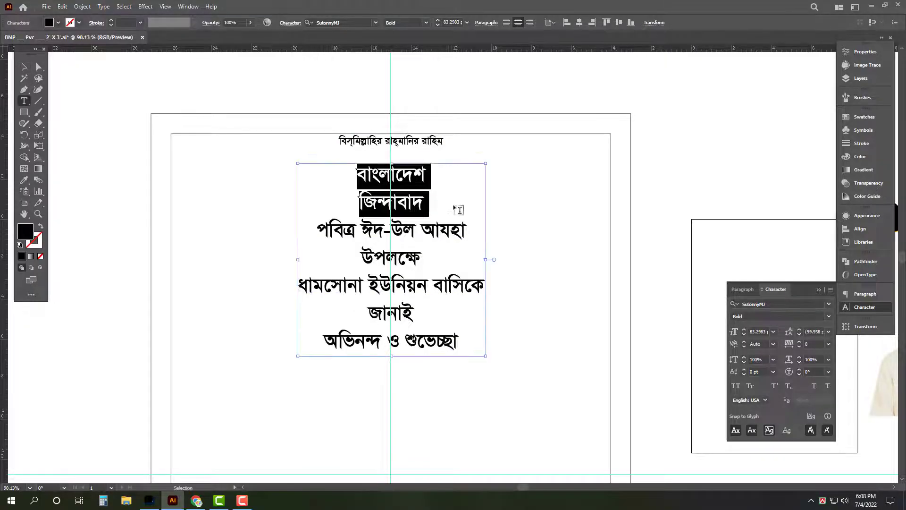
{"action": "key", "text": "Delete"}
{"action": "key", "text": "Escape"}
{"action": "mouse_move", "coordinate": [451, 177]}
{"action": "left_mouse_down"}
{"action": "mouse_move", "coordinate": [451, 258]}
{"action": "mouse_move", "coordinate": [532, 165]}
{"action": "left_mouse_up"}
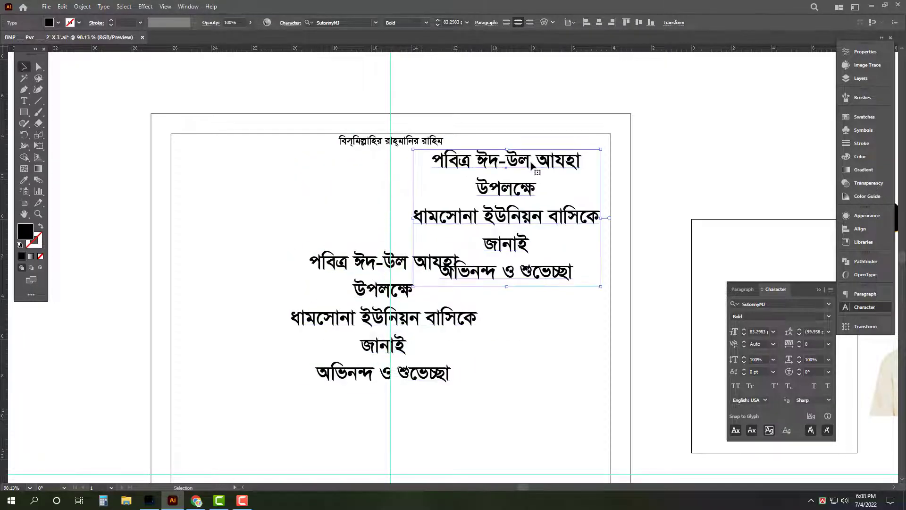
{"action": "double_click", "coordinate": [532, 166]}
{"action": "key", "text": "ctrl+a"}
{"action": "key", "text": "ctrl+v"}
{"action": "key", "text": "Escape"}
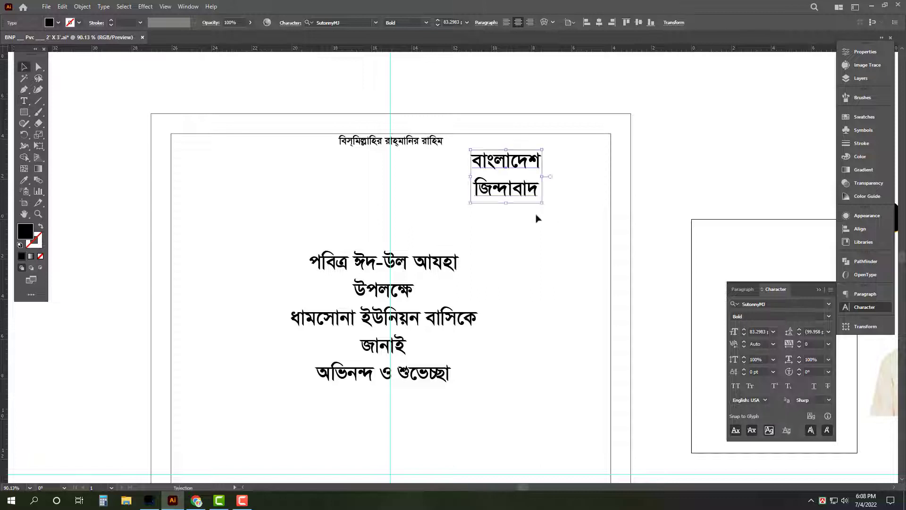
- Left-align the বাংলাদেশ জিন্দাবাদ text and nudge it toward the top-right corner
{"action": "key", "text": "ctrl+shift+l"}
{"action": "key", "text": "Escape"}
{"action": "key", "text": "shift+Right"}
{"action": "key", "text": "shift+Right"}
{"action": "key", "text": "shift+Right"}
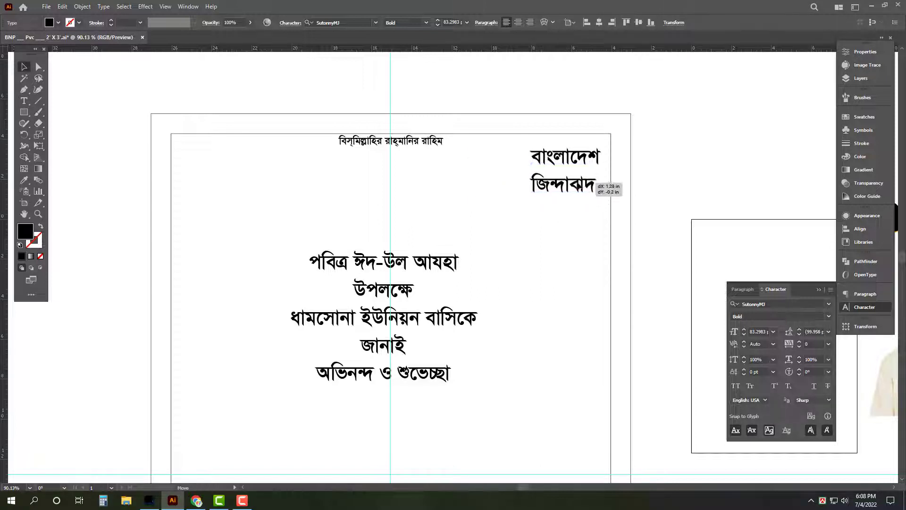
{"action": "key", "text": "shift+Right"}
{"action": "key", "text": "shift+Right"}
{"action": "key", "text": "shift+Up"}
{"action": "key", "text": "shift+Up"}
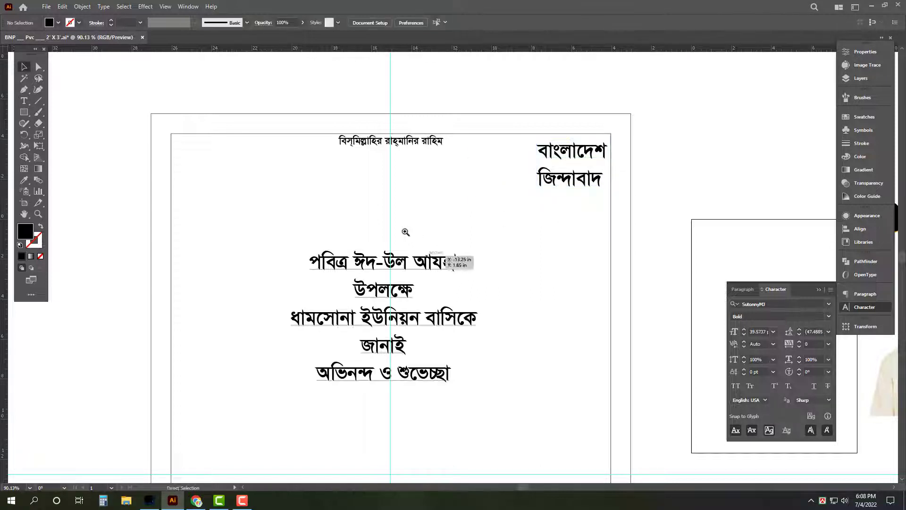
- Raise the main Eid greeting block and check the whole poster
{"action": "scroll", "coordinate": [403, 232], "scroll_direction": "down", "scroll_amount": 2}
{"action": "scroll", "coordinate": [402, 204], "scroll_direction": "down", "scroll_amount": 3}
{"action": "left_click_drag", "start_coordinate": [390, 166], "coordinate": [390, 147]}
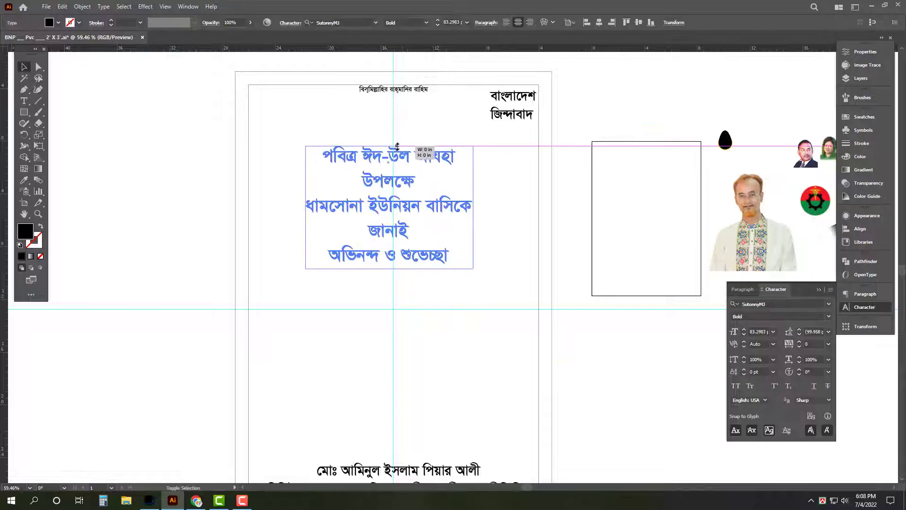
{"action": "scroll", "coordinate": [510, 97], "scroll_direction": "up", "scroll_amount": 3}
{"action": "left_click_drag", "start_coordinate": [486, 118], "coordinate": [577, 178]}
{"action": "scroll", "coordinate": [311, 167], "scroll_direction": "down", "scroll_amount": 2}
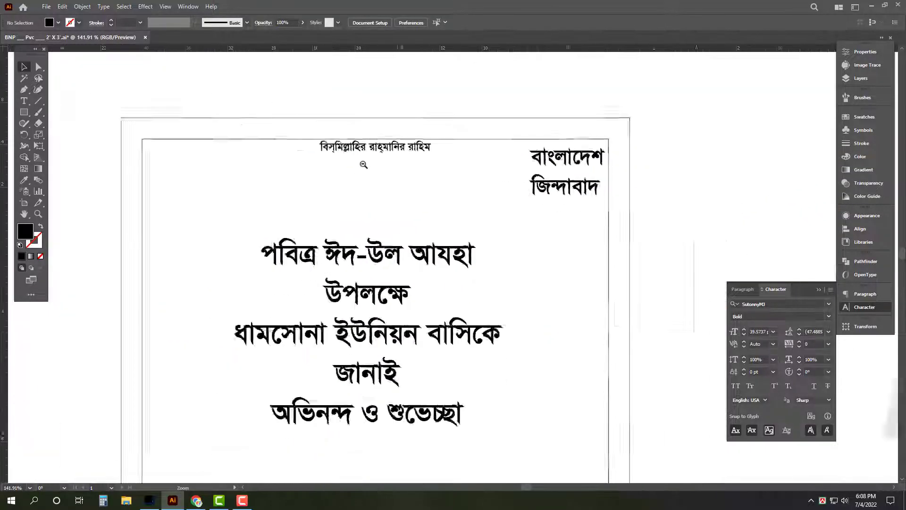
{"action": "scroll", "coordinate": [311, 168], "scroll_direction": "down", "scroll_amount": 3}
{"action": "scroll", "coordinate": [312, 168], "scroll_direction": "down", "scroll_amount": 1}
{"action": "scroll", "coordinate": [288, 170], "scroll_direction": "down", "scroll_amount": 1}
{"action": "scroll", "coordinate": [288, 170], "scroll_direction": "down", "scroll_amount": 1}
{"action": "left_click_drag", "start_coordinate": [482, 233], "coordinate": [431, 189]}
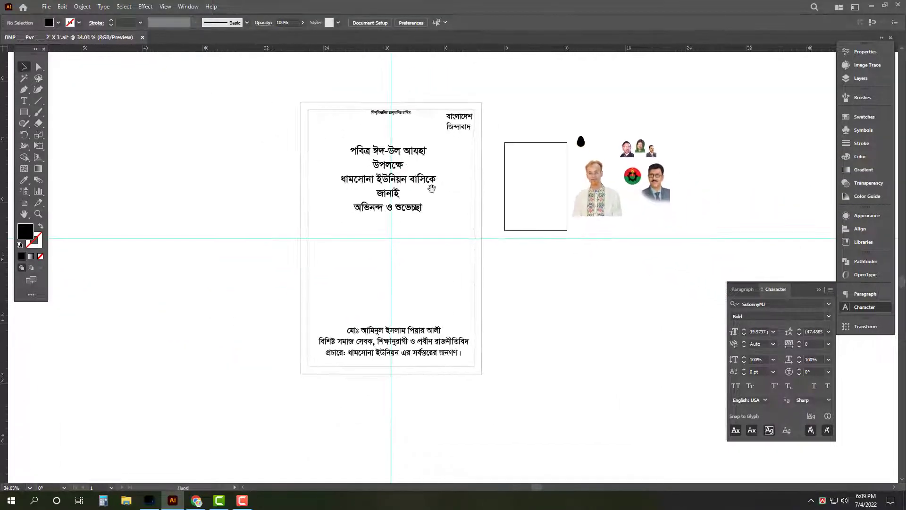
- Stretch the slanted top banner wider and shorter
{"action": "left_click", "coordinate": [481, 170]}
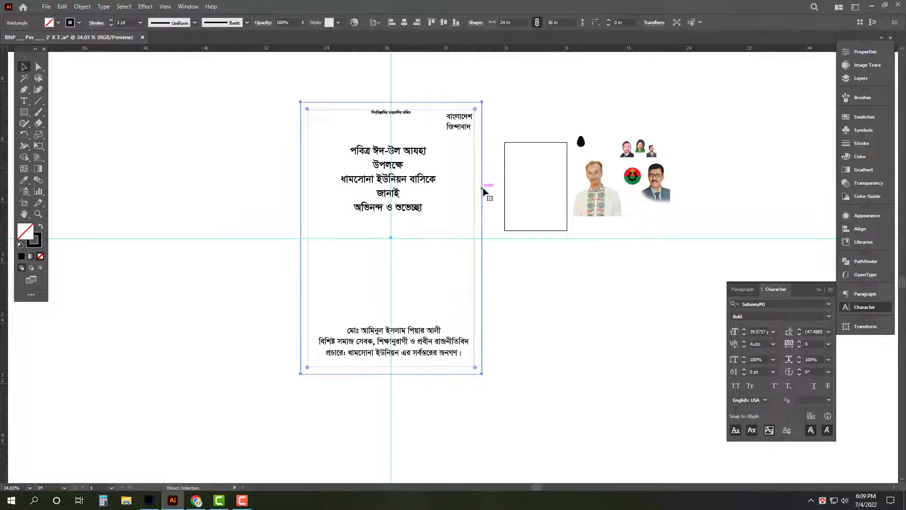
{"action": "left_click", "coordinate": [395, 118]}
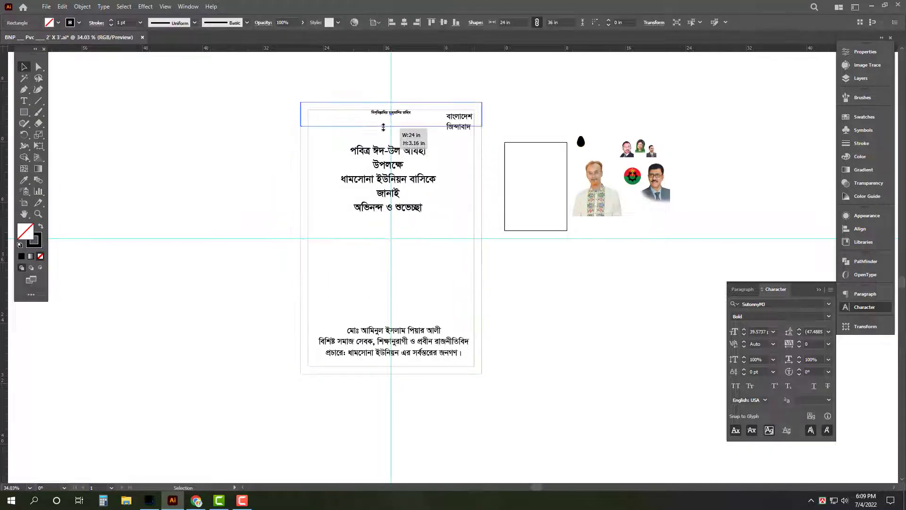
{"action": "scroll", "coordinate": [399, 92], "scroll_direction": "up", "scroll_amount": 3}
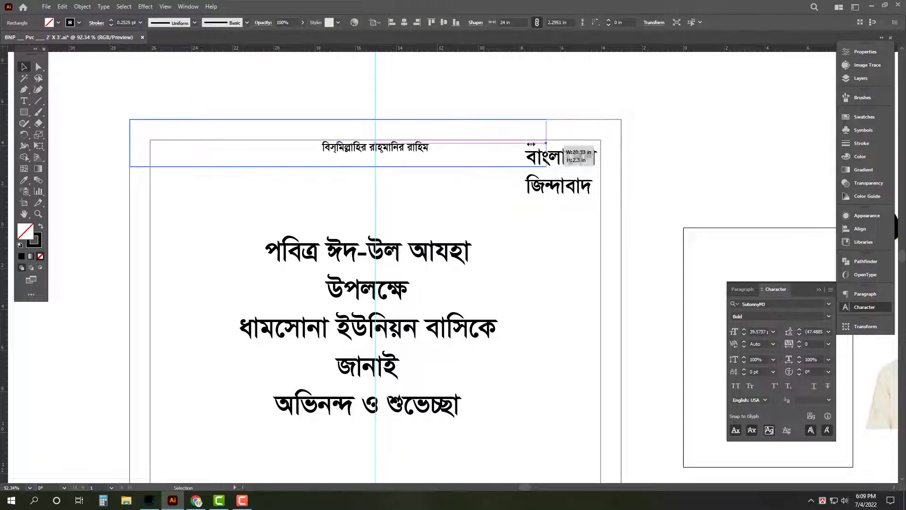
{"action": "key", "text": "a"}
{"action": "mouse_move", "coordinate": [507, 159]}
{"action": "left_mouse_down"}
{"action": "mouse_move", "coordinate": [483, 181]}
{"action": "mouse_move", "coordinate": [403, 167]}
{"action": "left_mouse_up"}
{"action": "key", "text": "v"}
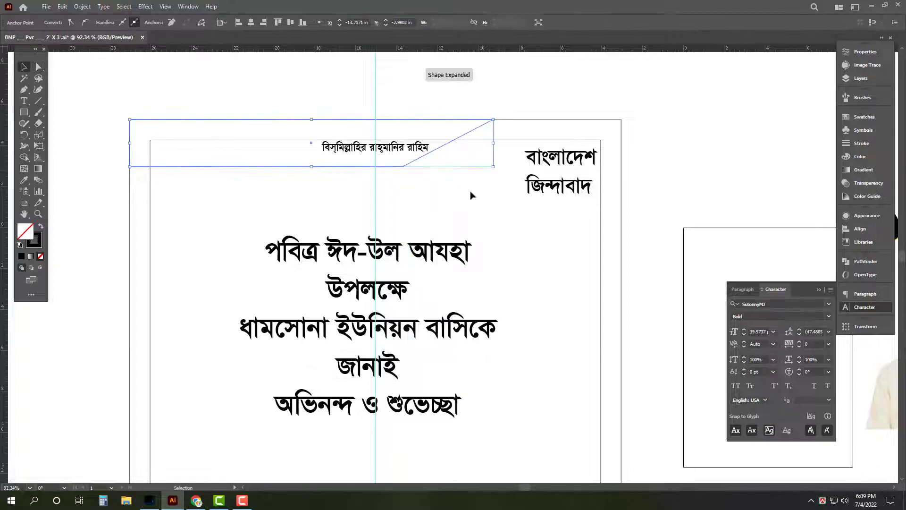
{"action": "left_click", "coordinate": [316, 190]}
{"action": "left_click", "coordinate": [302, 154]}
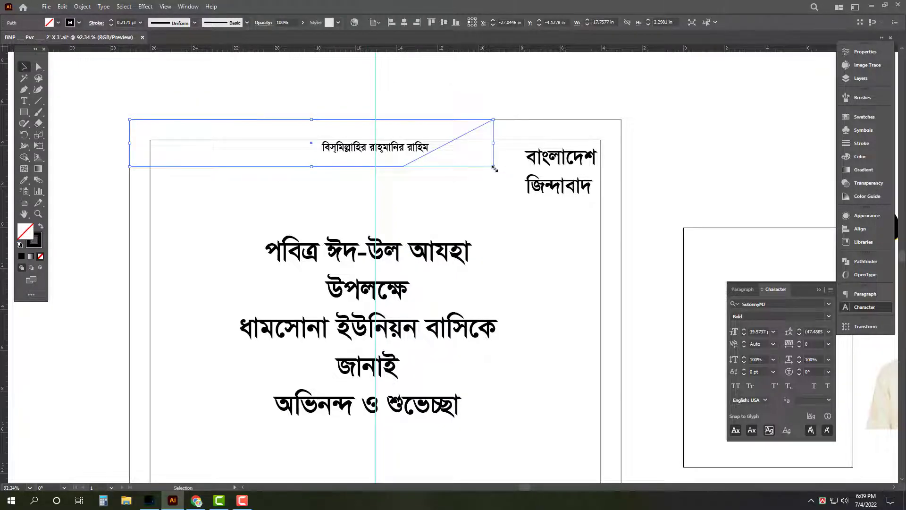
{"action": "left_click_drag", "start_coordinate": [493, 167], "coordinate": [526, 156]}
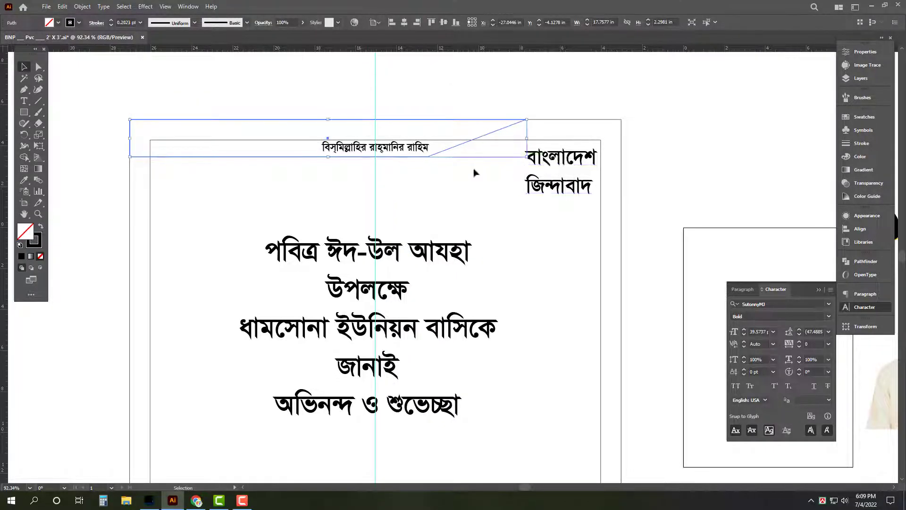
- Give the banner a solid green fill of CMYK 100/10/100/0 with no outline
{"action": "left_click", "coordinate": [40, 227]}
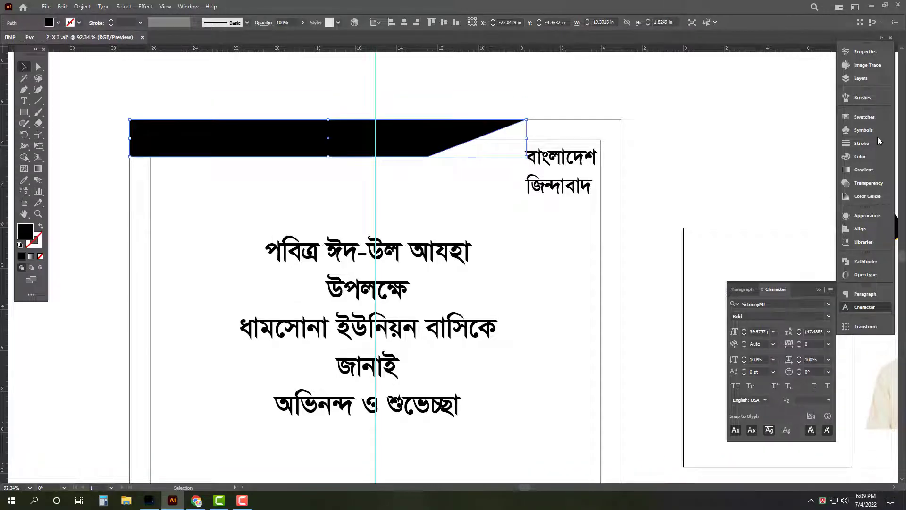
{"action": "left_click", "coordinate": [864, 156]}
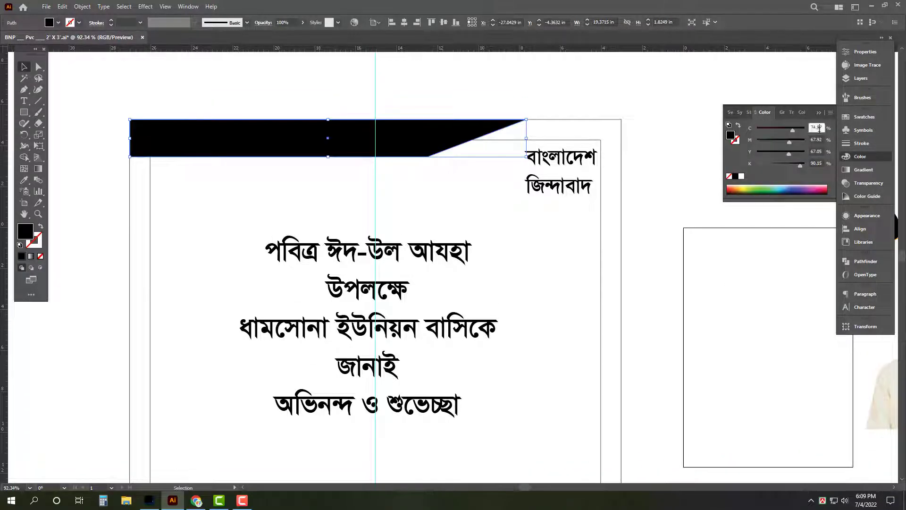
{"action": "key", "text": "Tab"}
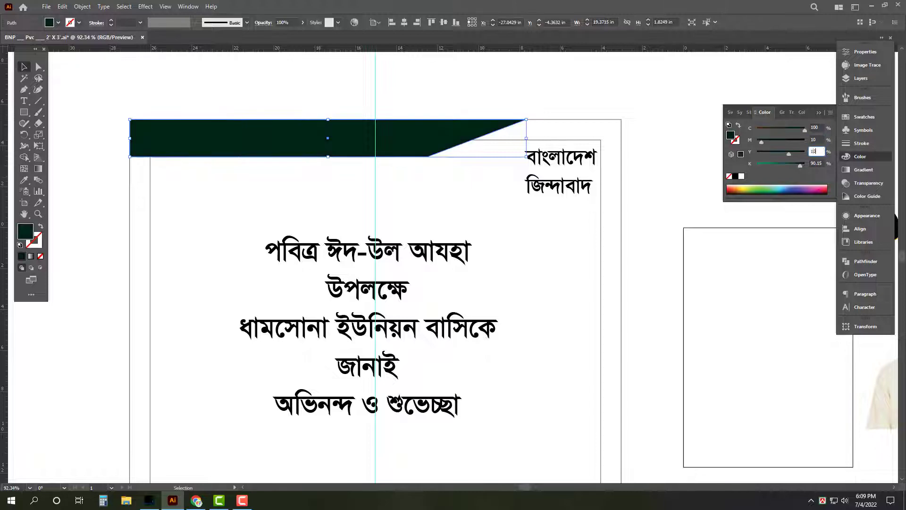
{"action": "type", "text": "100"}
{"action": "key", "text": "Tab"}
{"action": "type", "text": "0"}
{"action": "key", "text": "Tab"}
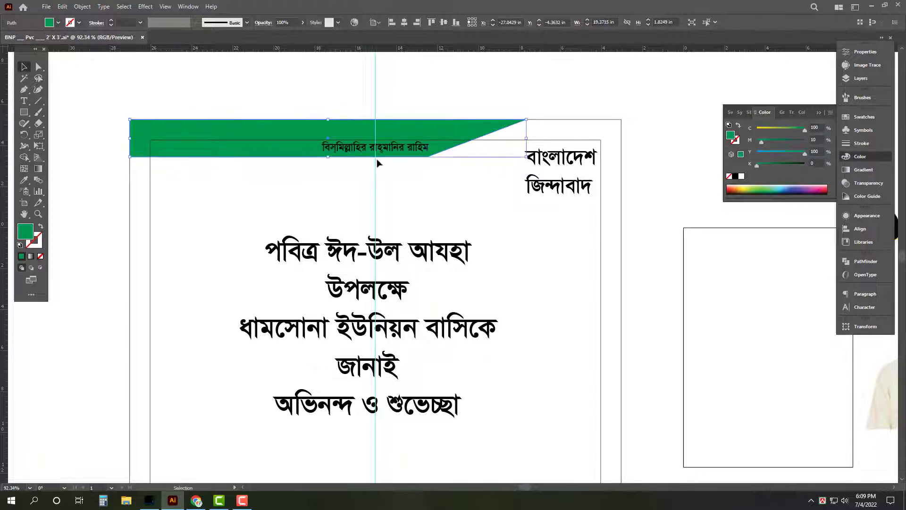
- Make the Bismillah line on the banner white
{"action": "left_click", "coordinate": [415, 149]}
{"action": "left_click", "coordinate": [741, 176]}
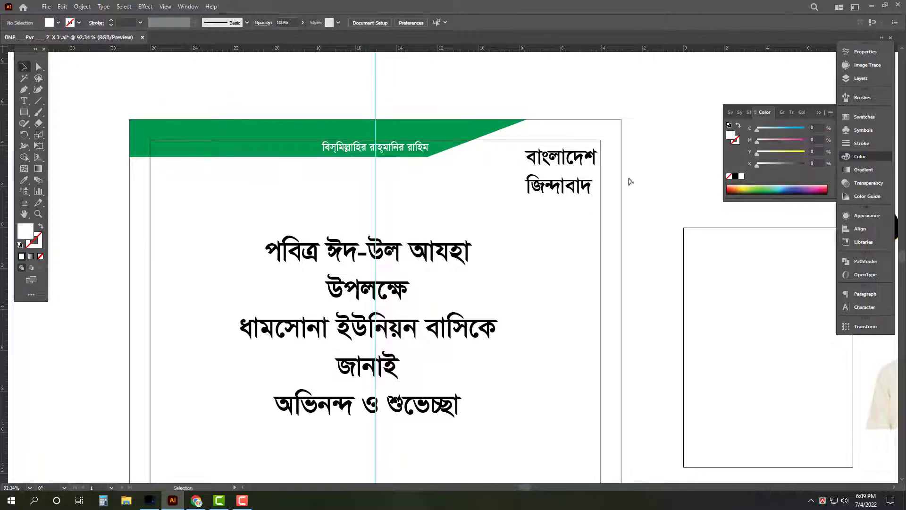
{"action": "scroll", "coordinate": [601, 188], "scroll_direction": "up", "scroll_amount": 2}
- Nudge the slogan up-left, then draw a square and turn it into a duplicated 45° diamond pair
{"action": "left_click", "coordinate": [508, 158]}
{"action": "mouse_move", "coordinate": [499, 142]}
{"action": "left_mouse_down"}
{"action": "mouse_move", "coordinate": [489, 137]}
{"action": "mouse_move", "coordinate": [474, 159]}
{"action": "left_mouse_up"}
{"action": "left_click", "coordinate": [468, 154]}
{"action": "key", "text": "m"}
{"action": "left_click", "coordinate": [477, 150]}
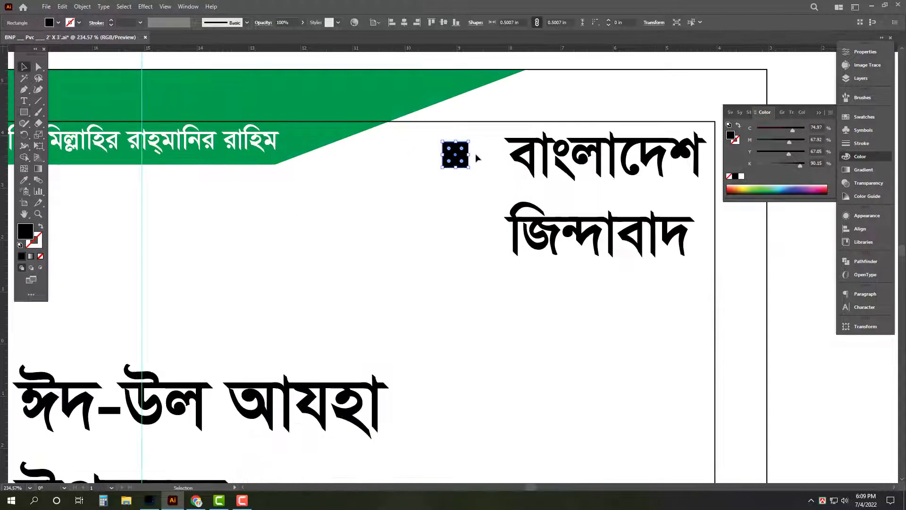
{"action": "mouse_move", "coordinate": [471, 156]}
{"action": "left_mouse_down"}
{"action": "mouse_move", "coordinate": [479, 154]}
{"action": "mouse_move", "coordinate": [486, 185]}
{"action": "left_mouse_up"}
{"action": "left_click_drag", "start_coordinate": [444, 159], "coordinate": [460, 159]}
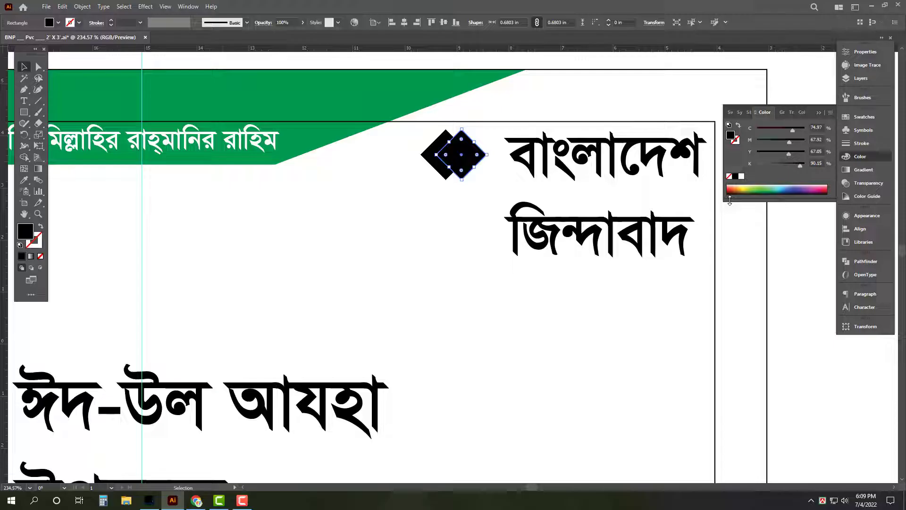
- Colour the right diamond red and the left diamond blue
{"action": "left_click", "coordinate": [742, 176]}
{"action": "left_click", "coordinate": [822, 189]}
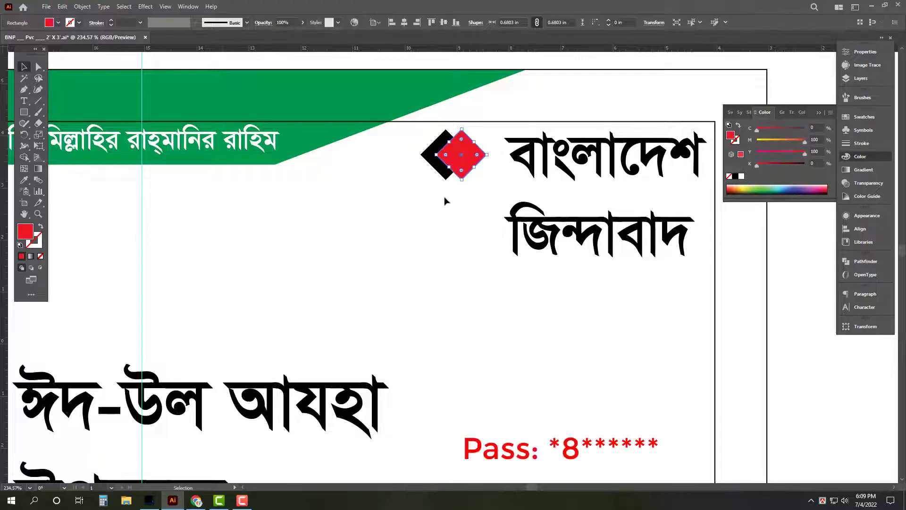
{"action": "left_click_drag", "start_coordinate": [429, 156], "coordinate": [420, 156]}
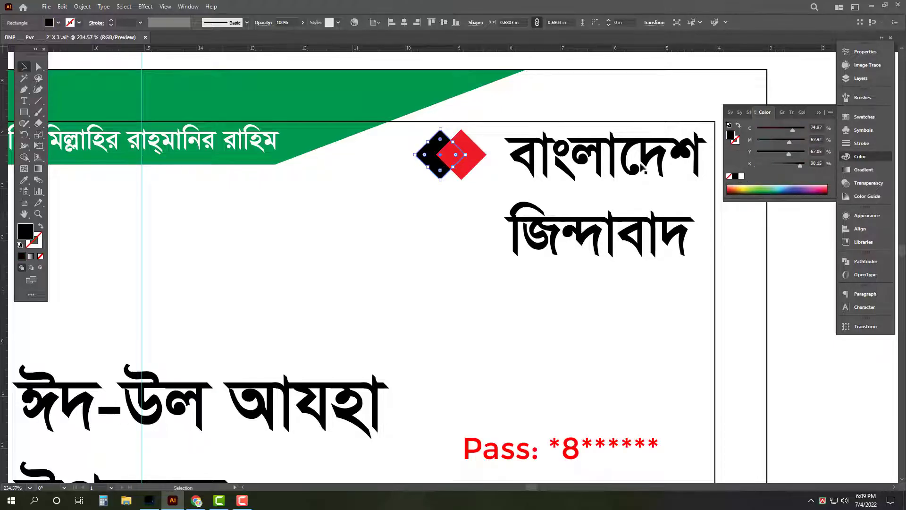
{"action": "left_click", "coordinate": [741, 177]}
{"action": "left_click_drag", "start_coordinate": [800, 134], "coordinate": [820, 140]}
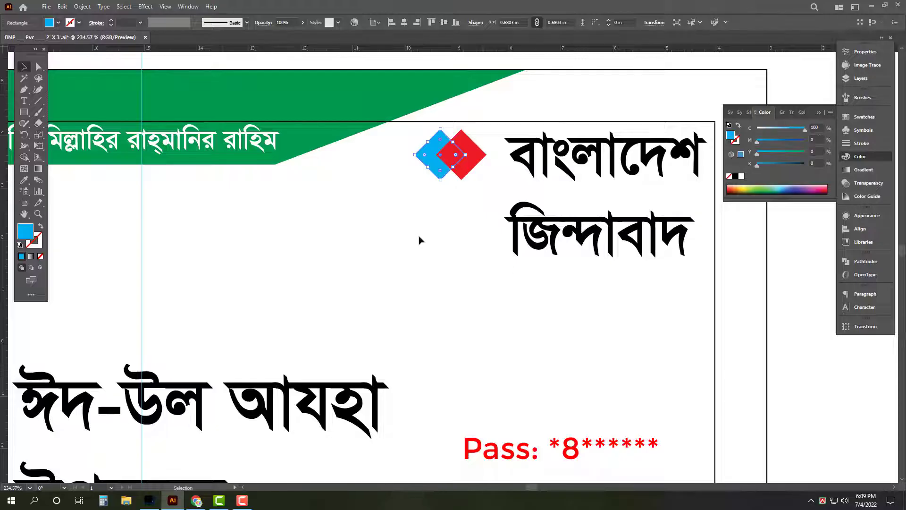
- Copy the diamond pair down beside the জিন্দাবাদ line
{"action": "scroll", "coordinate": [419, 240], "scroll_direction": "down", "scroll_amount": 2}
{"action": "left_click", "coordinate": [482, 178], "text": "shift"}
{"action": "left_click_drag", "start_coordinate": [484, 181], "coordinate": [484, 231]}
- Move the three-photo group left of the artboard and show its properties
{"action": "scroll", "coordinate": [472, 236], "scroll_direction": "down", "scroll_amount": 5}
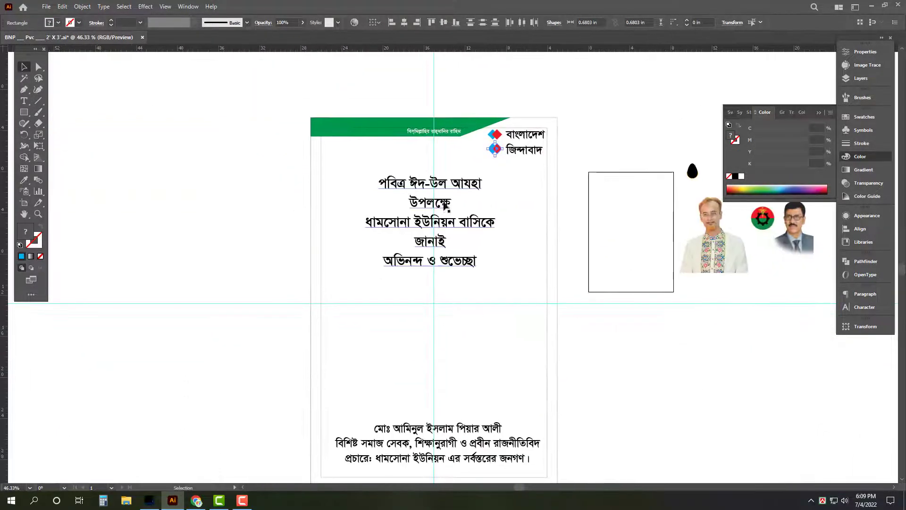
{"action": "scroll", "coordinate": [406, 222], "scroll_direction": "down", "scroll_amount": 1}
{"action": "left_click", "coordinate": [692, 163]}
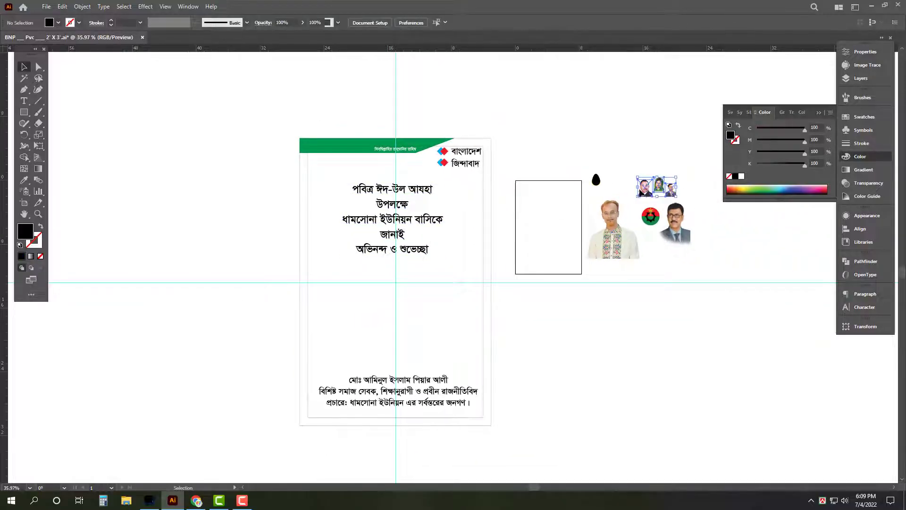
{"action": "left_click_drag", "start_coordinate": [640, 190], "coordinate": [225, 170]}
{"action": "scroll", "coordinate": [236, 165], "scroll_direction": "up", "scroll_amount": 2}
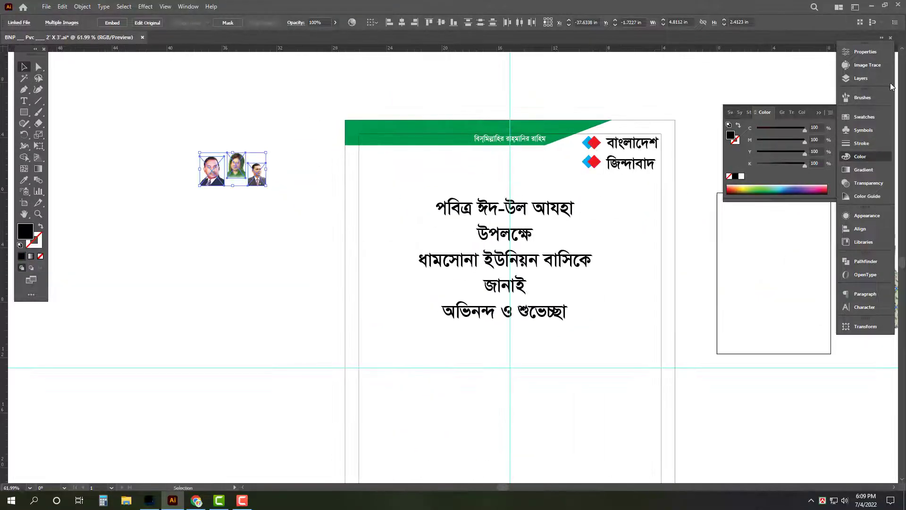
{"action": "left_click", "coordinate": [865, 51]}
- Embed the three-photo image flattened to a single image and hide the panels
{"action": "left_click", "coordinate": [776, 289]}
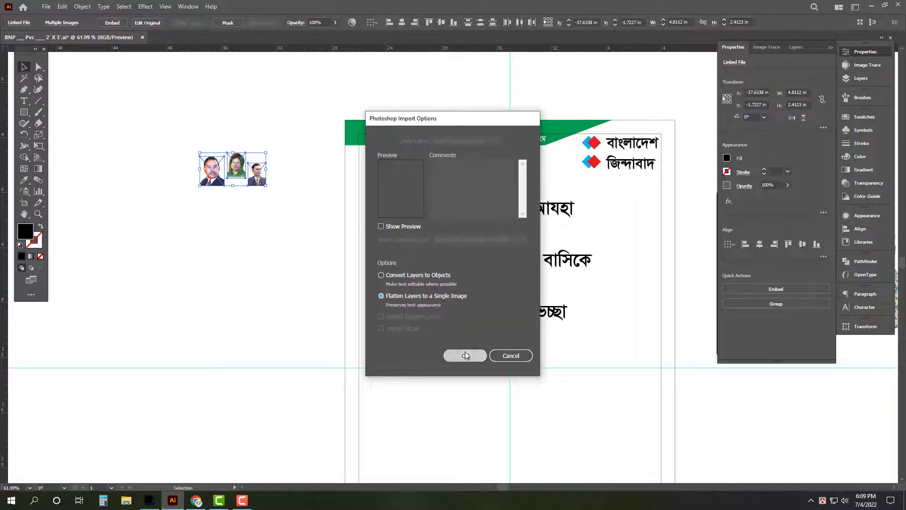
{"action": "left_click", "coordinate": [466, 356]}
{"action": "key", "text": "Tab"}
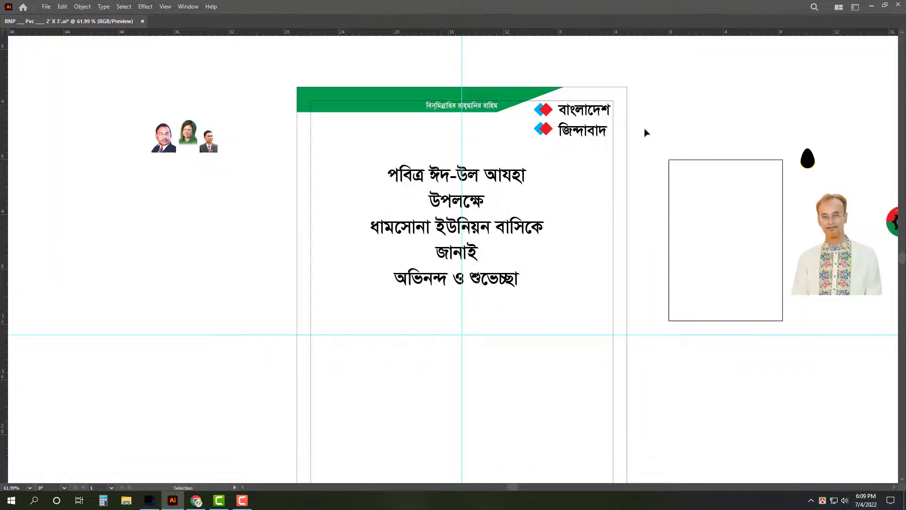
{"action": "scroll", "coordinate": [661, 179], "scroll_direction": "down", "scroll_amount": 1}
{"action": "scroll", "coordinate": [633, 224], "scroll_direction": "down", "scroll_amount": 1}
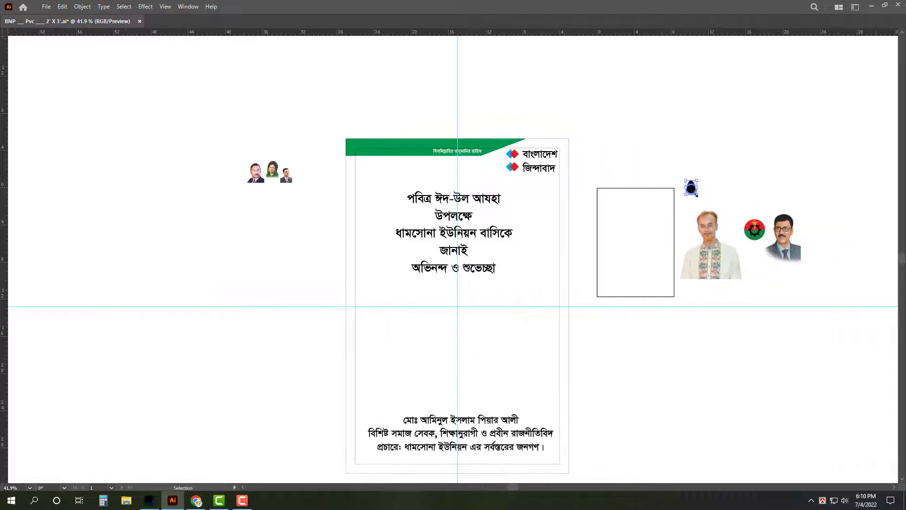
- Move the black teardrop to the poster's top-left corner and enlarge it downward
{"action": "mouse_move", "coordinate": [690, 189]}
{"action": "left_mouse_down"}
{"action": "mouse_move", "coordinate": [372, 176]}
{"action": "mouse_move", "coordinate": [377, 127]}
{"action": "left_mouse_up"}
{"action": "scroll", "coordinate": [372, 176], "scroll_direction": "up", "scroll_amount": 3}
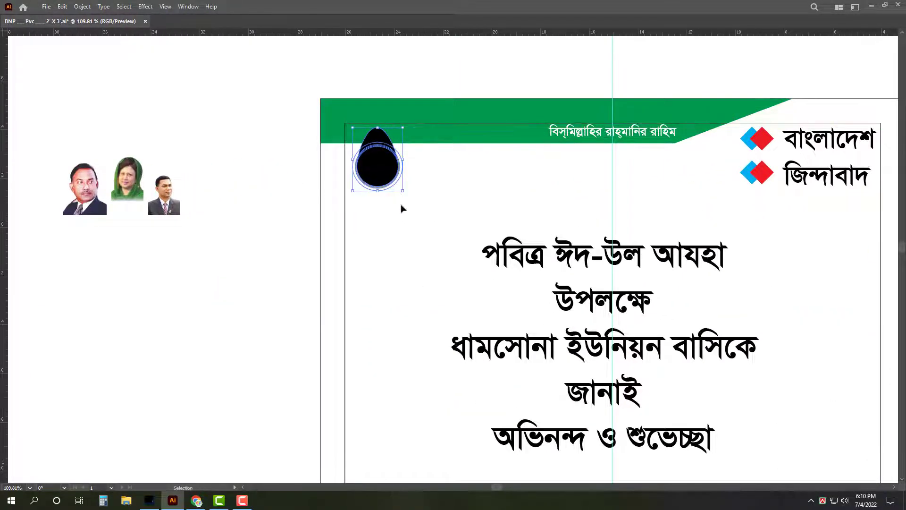
{"action": "left_click_drag", "start_coordinate": [380, 191], "coordinate": [382, 210]}
{"action": "scroll", "coordinate": [378, 185], "scroll_direction": "up", "scroll_amount": 1}
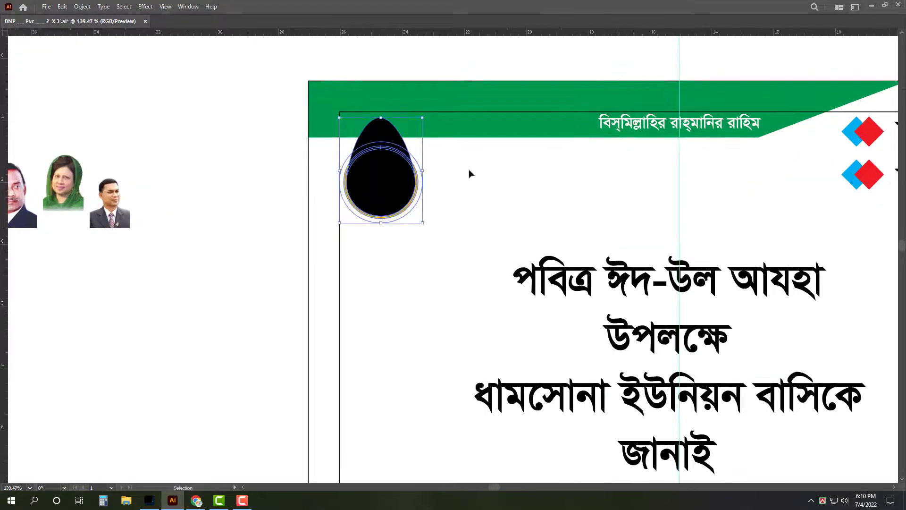
{"action": "scroll", "coordinate": [413, 217], "scroll_direction": "down", "scroll_amount": 1}
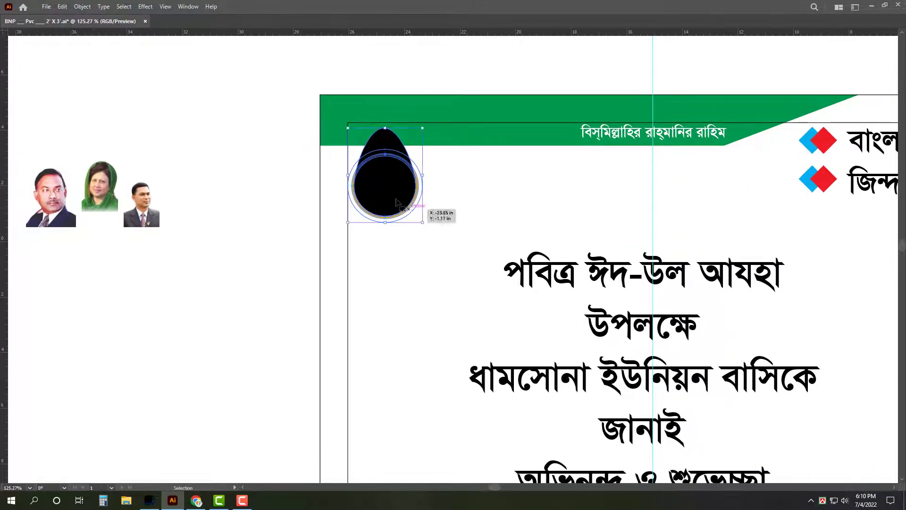
{"action": "scroll", "coordinate": [401, 203], "scroll_direction": "up", "scroll_amount": 2}
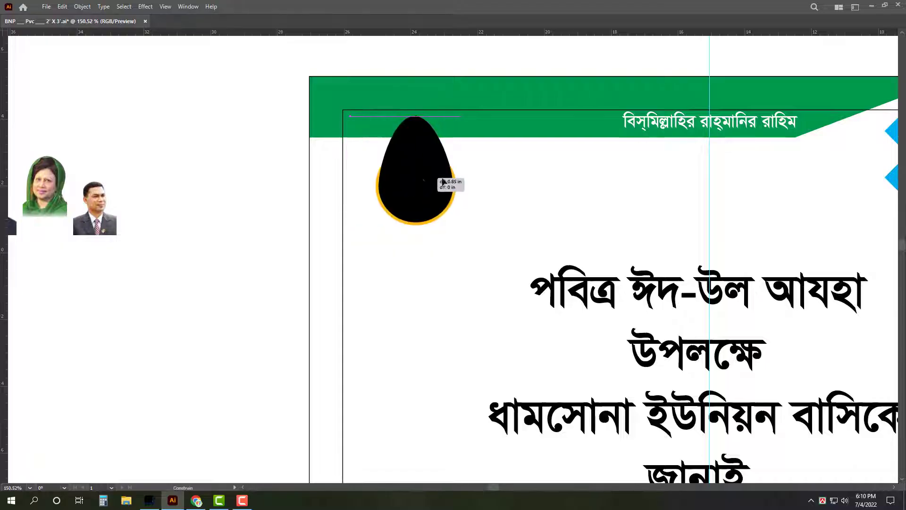
- Duplicate the teardrop twice, placing copies lower left and right around the raised middle one
{"action": "mouse_move", "coordinate": [391, 187]}
{"action": "left_mouse_down"}
{"action": "mouse_move", "coordinate": [451, 186]}
{"action": "mouse_move", "coordinate": [395, 231]}
{"action": "mouse_move", "coordinate": [404, 225]}
{"action": "mouse_move", "coordinate": [450, 259]}
{"action": "mouse_move", "coordinate": [454, 243]}
{"action": "left_mouse_up"}
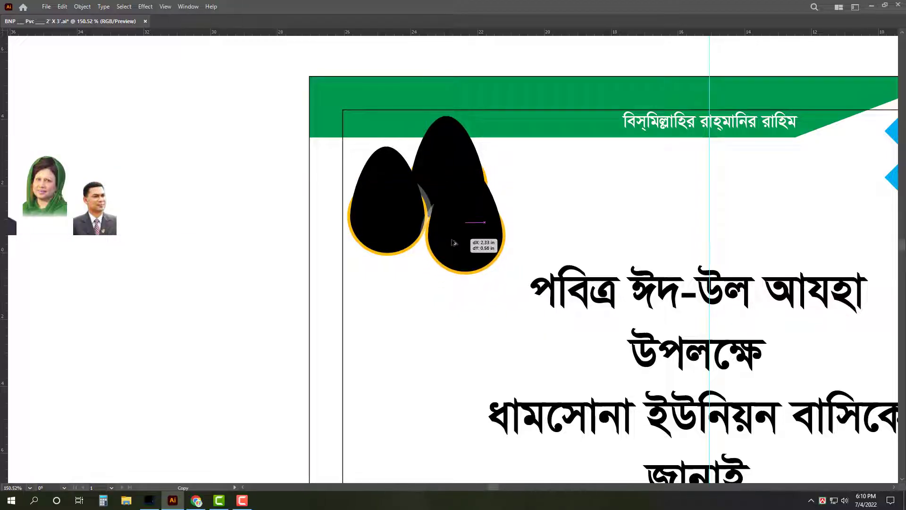
{"action": "mouse_move", "coordinate": [454, 241]}
{"action": "left_mouse_down"}
{"action": "mouse_move", "coordinate": [499, 229]}
{"action": "mouse_move", "coordinate": [471, 266]}
{"action": "left_mouse_up"}
{"action": "left_click", "coordinate": [414, 315]}
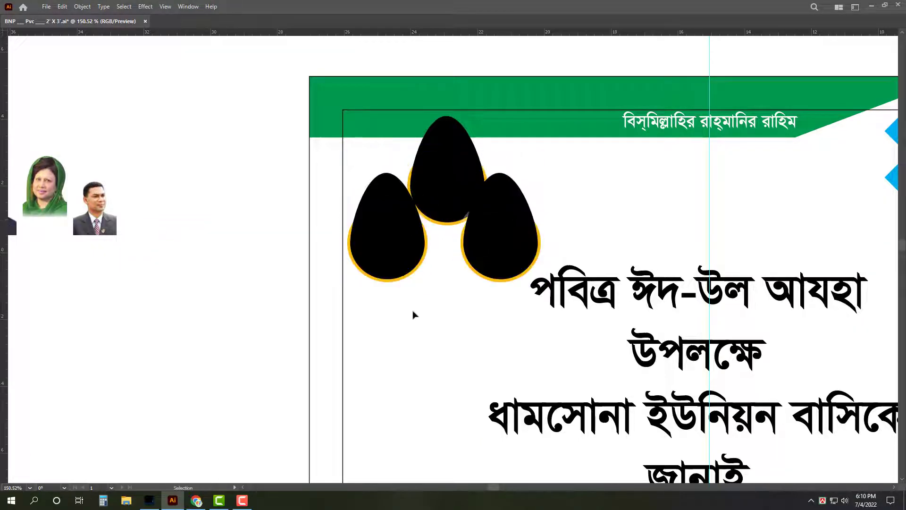
{"action": "mouse_move", "coordinate": [430, 316]}
{"action": "left_mouse_down"}
{"action": "mouse_move", "coordinate": [396, 255]}
{"action": "mouse_move", "coordinate": [452, 257]}
{"action": "left_mouse_up"}
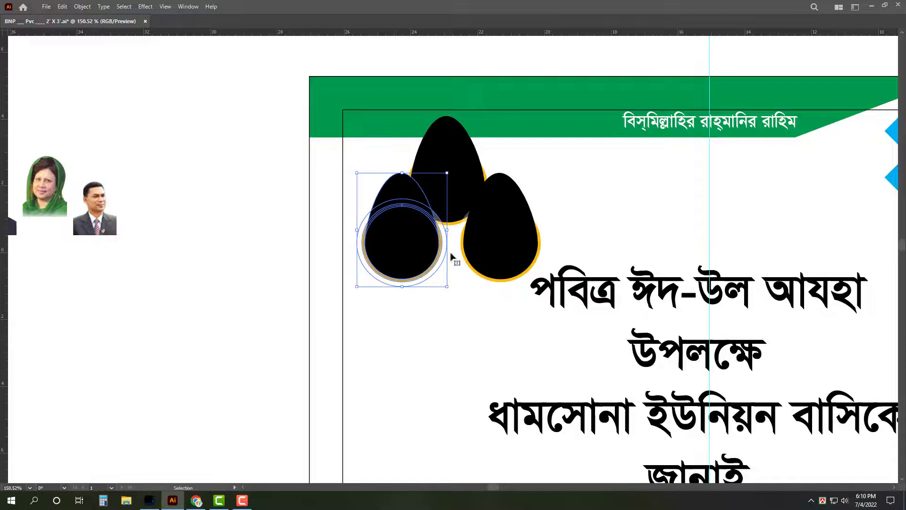
{"action": "left_click", "coordinate": [527, 255]}
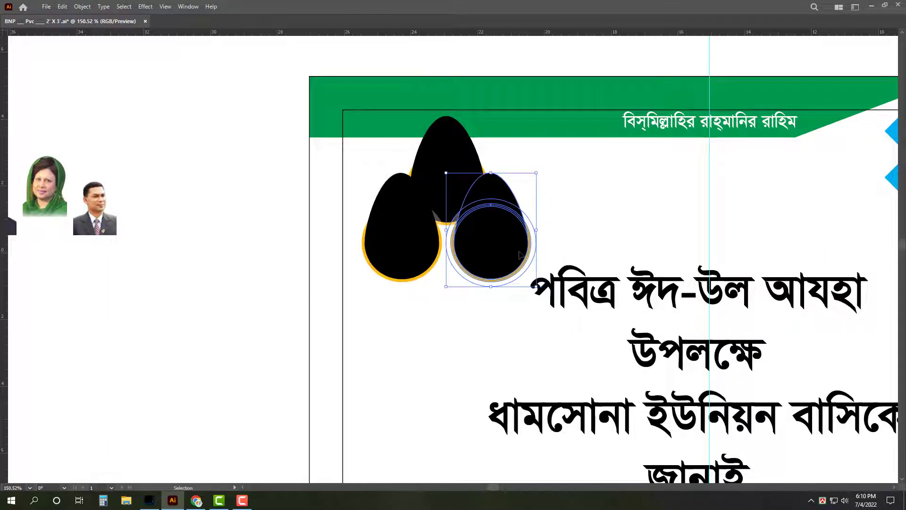
{"action": "left_click", "coordinate": [428, 320]}
{"action": "left_click", "coordinate": [499, 258]}
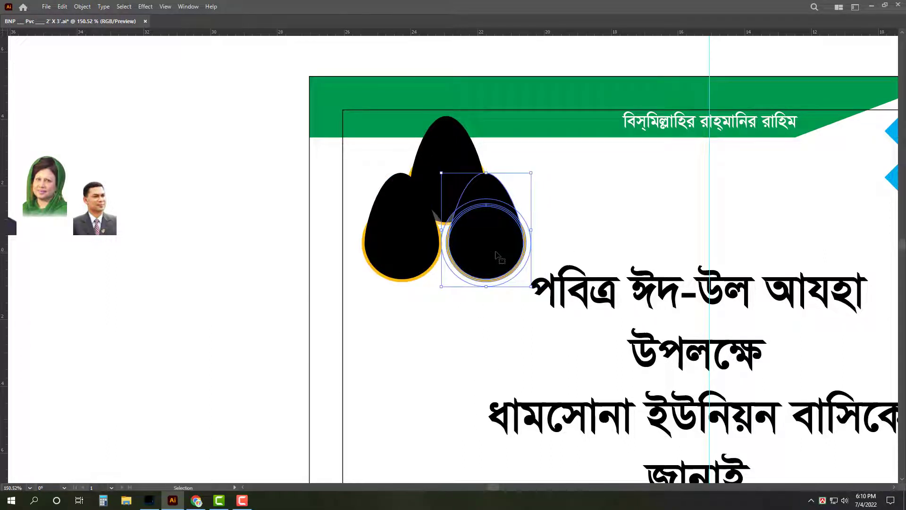
{"action": "left_click", "coordinate": [461, 312]}
{"action": "scroll", "coordinate": [358, 194], "scroll_direction": "down", "scroll_amount": 2, "text": "alt"}
{"action": "left_click_drag", "start_coordinate": [280, 211], "coordinate": [348, 231]}
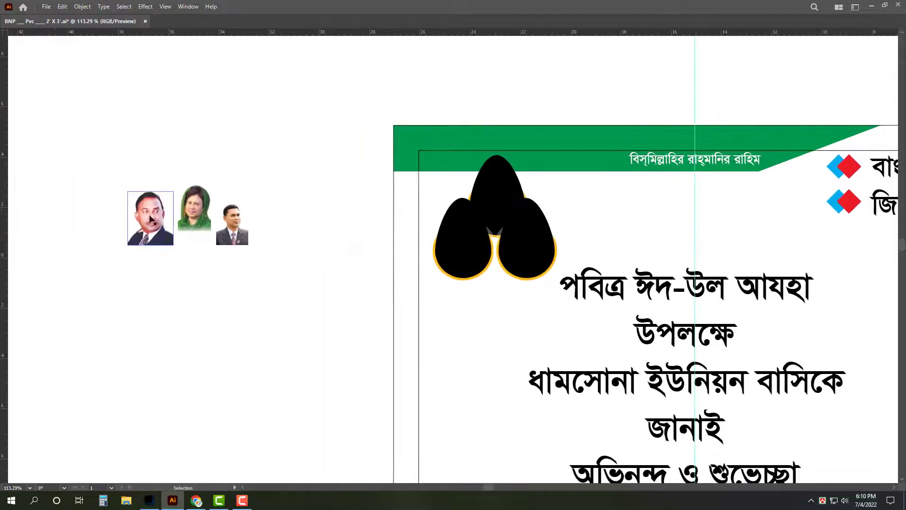
- Move the first portrait onto the teardrops and flip it horizontally
{"action": "left_click_drag", "start_coordinate": [151, 219], "coordinate": [517, 208]}
{"action": "scroll", "coordinate": [516, 194], "scroll_direction": "up", "scroll_amount": 2, "text": "alt"}
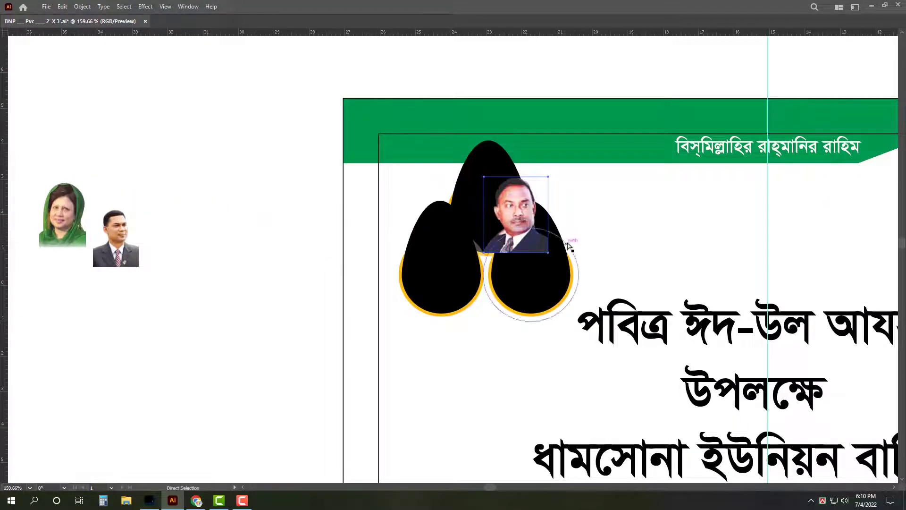
{"action": "key", "text": "o"}
{"action": "key", "text": "Tab"}
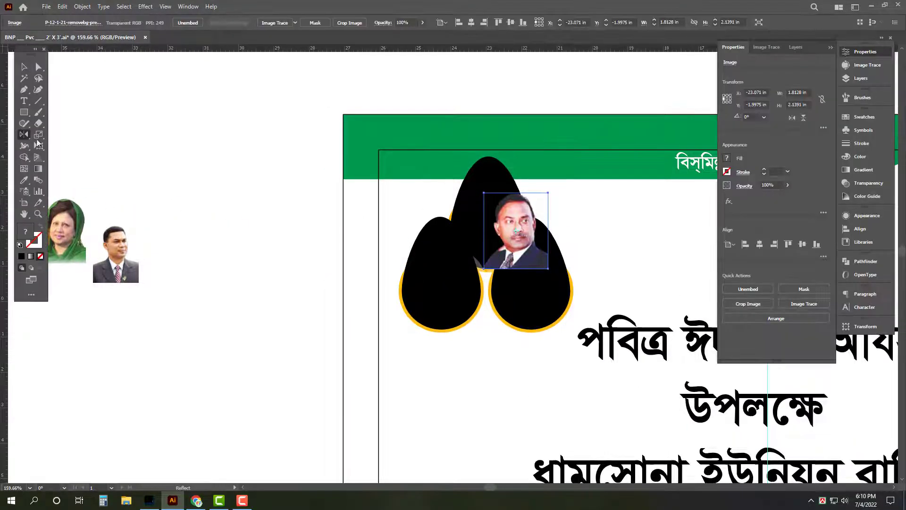
{"action": "mouse_move", "coordinate": [559, 241]}
{"action": "left_mouse_down"}
{"action": "mouse_move", "coordinate": [478, 237]}
{"action": "mouse_move", "coordinate": [491, 230]}
{"action": "mouse_move", "coordinate": [489, 276]}
{"action": "left_mouse_up"}
{"action": "key", "text": "v"}
- Clip the top portrait inside the upper black teardrop, brought in front with Ctrl+Shift+]
{"action": "scroll", "coordinate": [491, 230], "scroll_direction": "up", "scroll_amount": 1}
{"action": "key", "text": "ctrl+7"}
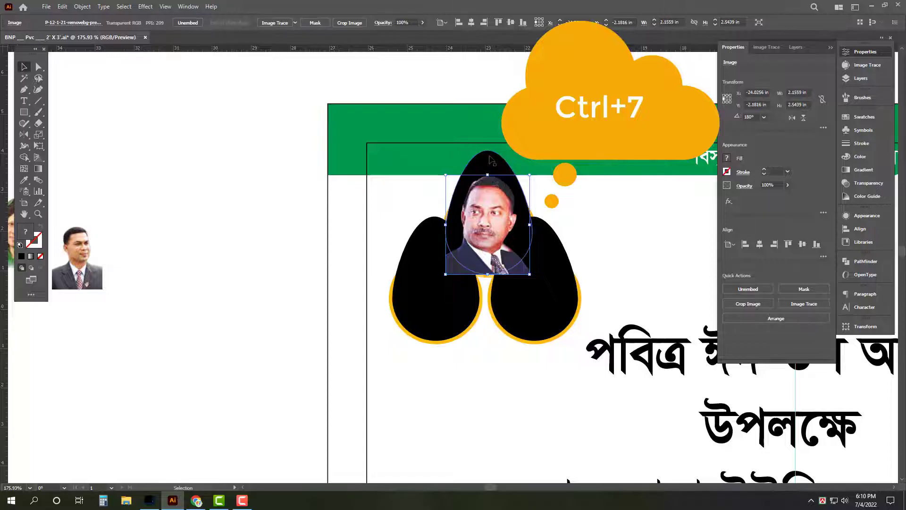
{"action": "left_click", "coordinate": [491, 161]}
{"action": "key", "text": "ctrl+shift+bracketright"}
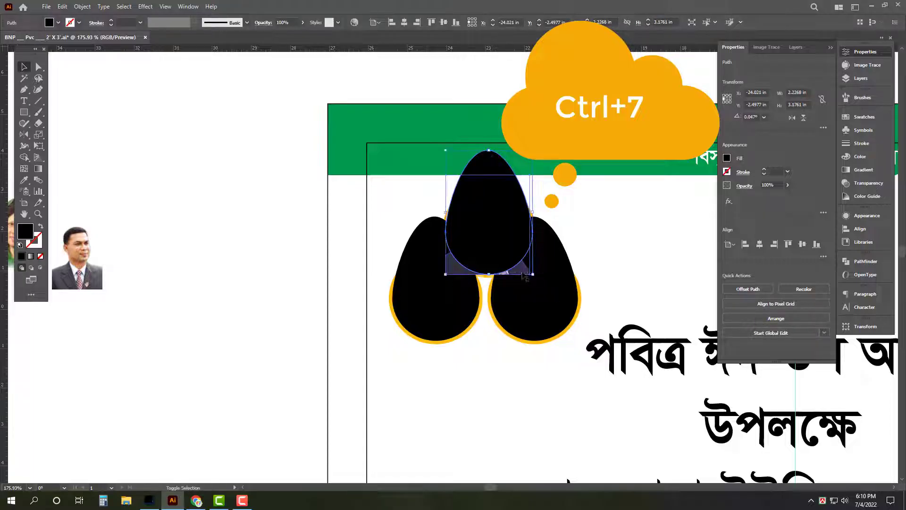
{"action": "left_click", "coordinate": [524, 276], "text": "shift"}
{"action": "key", "text": "ctrl+7"}
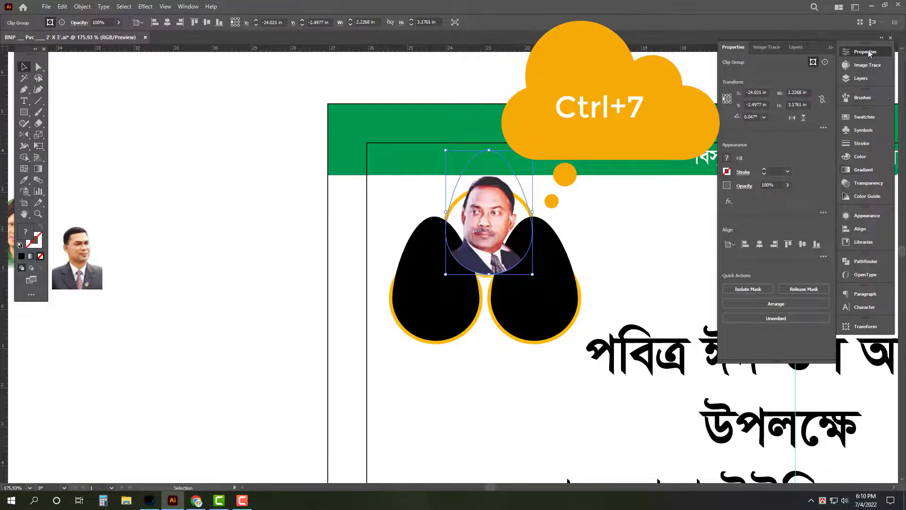
- Select the right and left eggs' inner circles using Direct Selection
{"action": "left_click", "coordinate": [869, 53]}
{"action": "scroll", "coordinate": [560, 251], "scroll_direction": "down", "scroll_amount": 1}
{"action": "key", "text": "a"}
{"action": "left_click", "coordinate": [496, 286]}
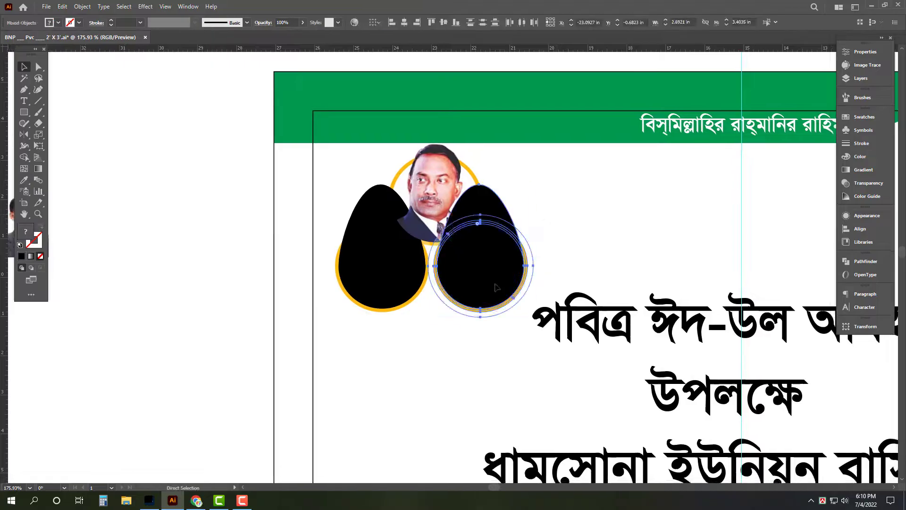
{"action": "left_click", "coordinate": [378, 286]}
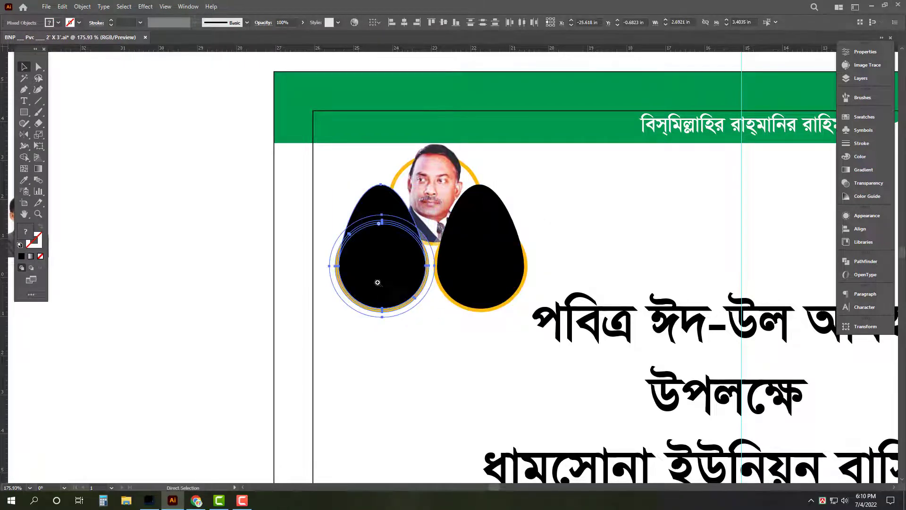
{"action": "scroll", "coordinate": [377, 283], "scroll_direction": "down", "scroll_amount": 3}
{"action": "key", "text": "v"}
- Bring the woman's portrait onto the left egg, mirror it, and enlarge it to fit
{"action": "left_click_drag", "start_coordinate": [207, 236], "coordinate": [378, 254]}
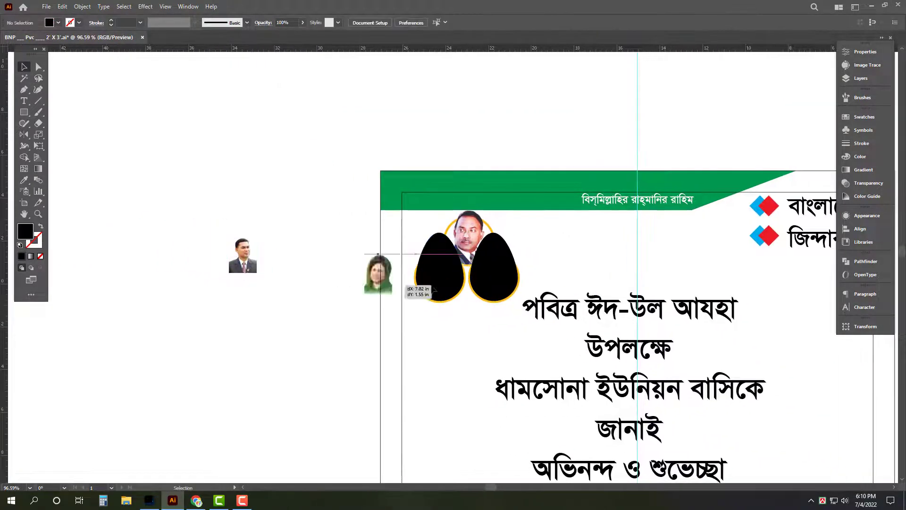
{"action": "left_click_drag", "start_coordinate": [435, 289], "coordinate": [434, 291]}
{"action": "scroll", "coordinate": [432, 283], "scroll_direction": "up", "scroll_amount": 3}
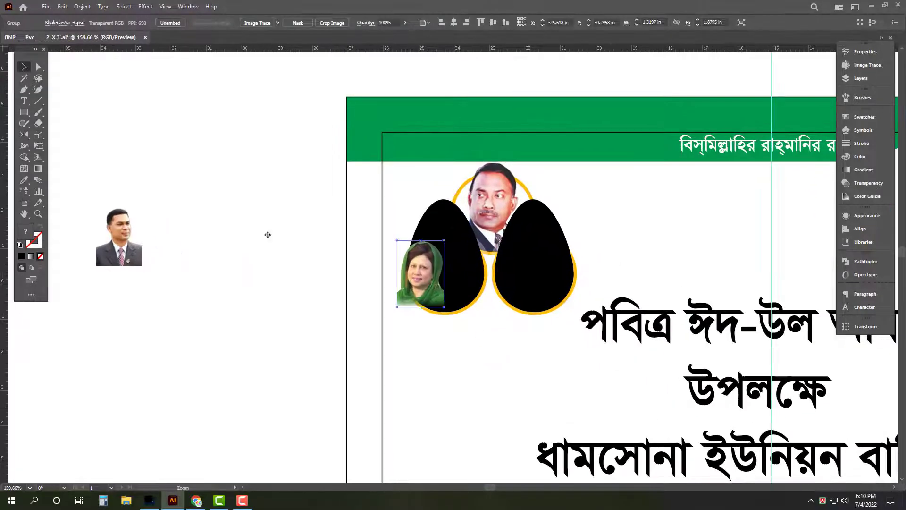
{"action": "key", "text": "Return"}
{"action": "key", "text": "Return"}
{"action": "key", "text": "v"}
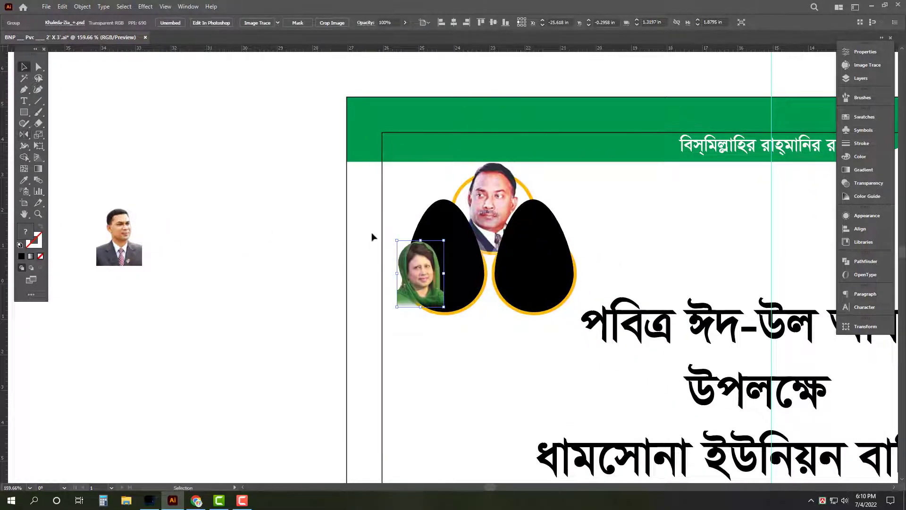
{"action": "mouse_move", "coordinate": [417, 260]}
{"action": "left_mouse_down"}
{"action": "mouse_move", "coordinate": [456, 257]}
{"action": "mouse_move", "coordinate": [450, 238]}
{"action": "left_mouse_up"}
{"action": "left_click_drag", "start_coordinate": [444, 288], "coordinate": [446, 321]}
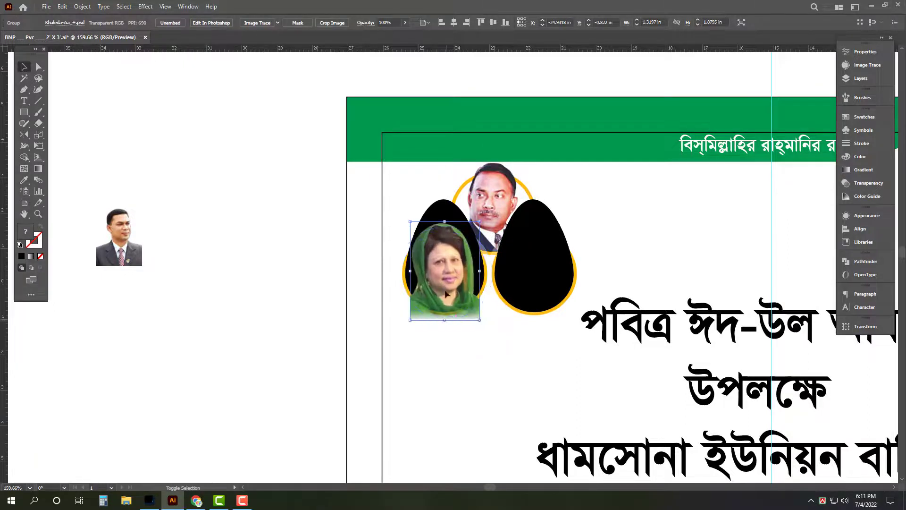
{"action": "left_click_drag", "start_coordinate": [443, 222], "coordinate": [447, 224]}
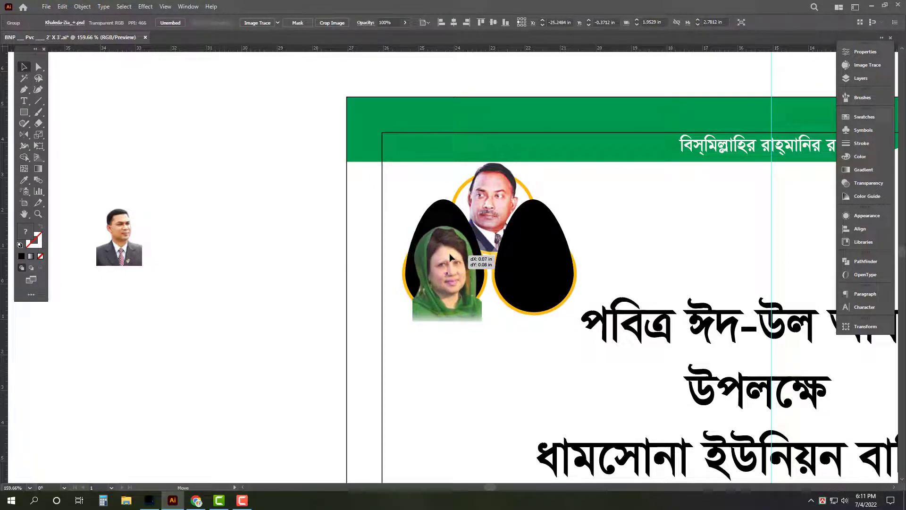
- Clip the woman's portrait inside the left egg shape with Ctrl+7
{"action": "left_click", "coordinate": [446, 211]}
{"action": "key", "text": "ctrl+shift+bracketright"}
{"action": "left_click", "coordinate": [472, 321], "text": "shift"}
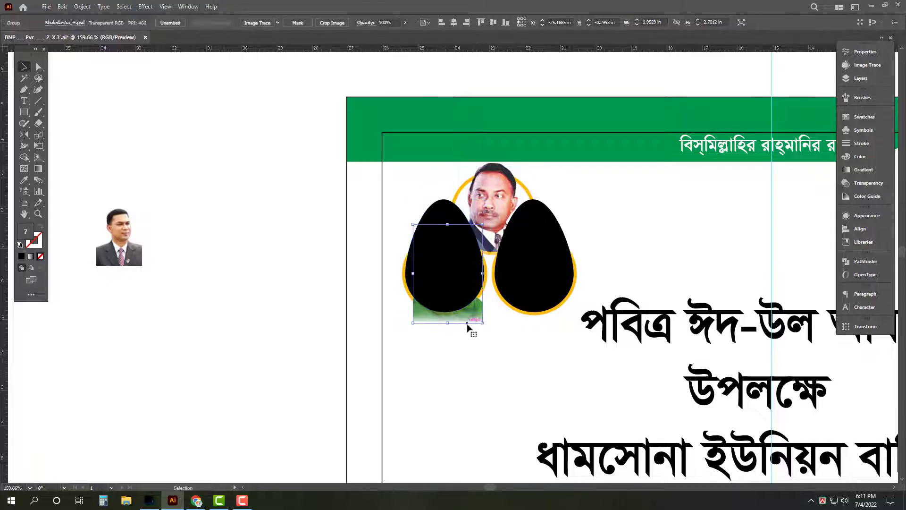
{"action": "key", "text": "ctrl+7"}
{"action": "key", "text": "ctrl+7"}
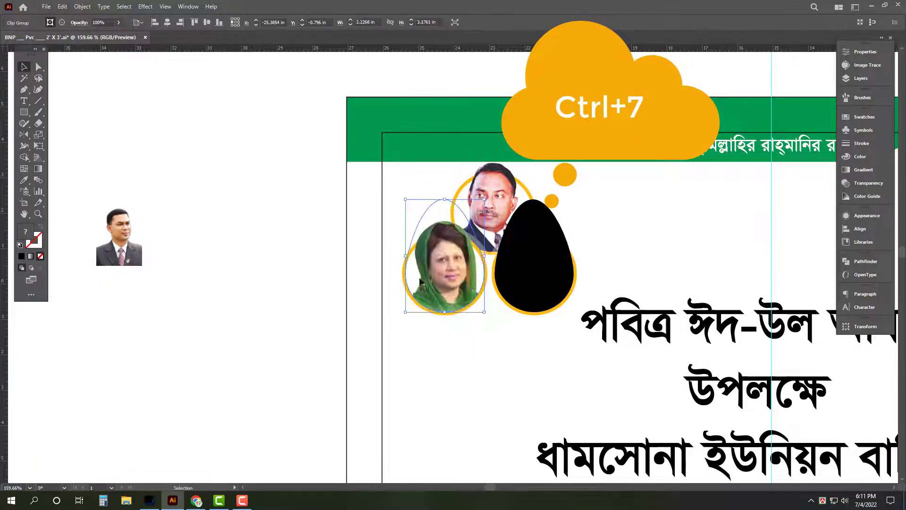
{"action": "left_click", "coordinate": [466, 369]}
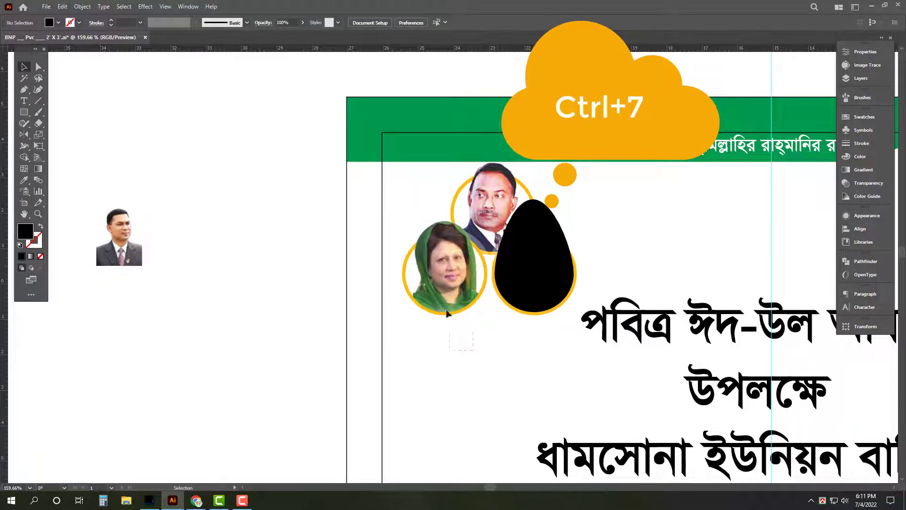
{"action": "left_click", "coordinate": [440, 297]}
- Move the third portrait onto the right egg, enlarge it, and clip it inside
{"action": "left_click", "coordinate": [187, 291]}
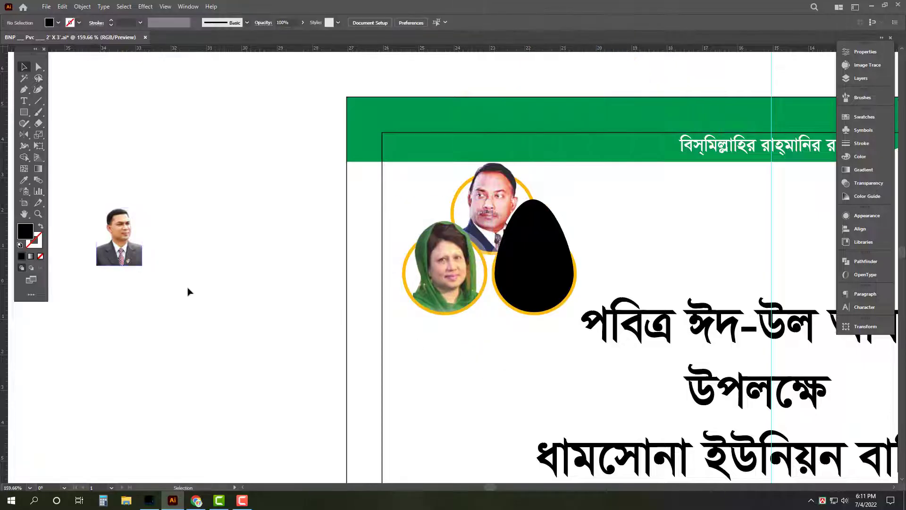
{"action": "mouse_move", "coordinate": [132, 255]}
{"action": "left_mouse_down"}
{"action": "mouse_move", "coordinate": [574, 339]}
{"action": "mouse_move", "coordinate": [543, 246]}
{"action": "left_mouse_up"}
{"action": "scroll", "coordinate": [576, 342], "scroll_direction": "up", "scroll_amount": 2}
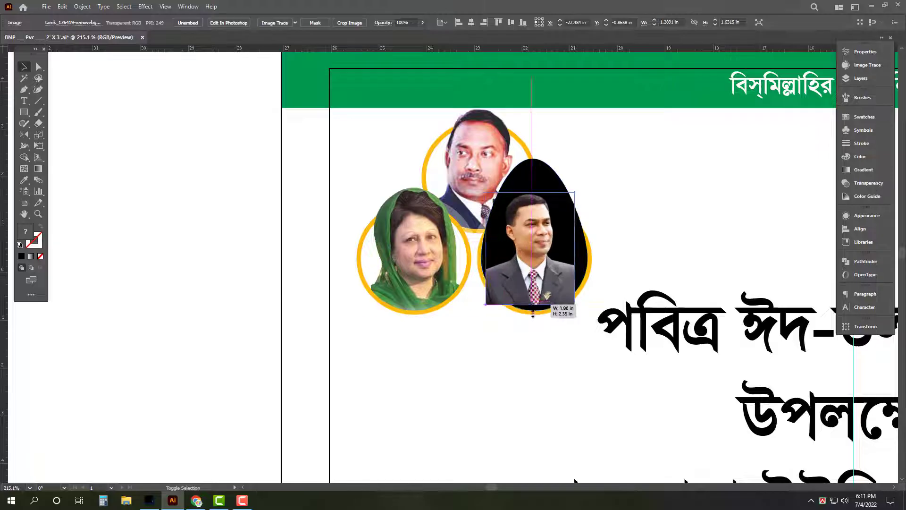
{"action": "mouse_move", "coordinate": [538, 279]}
{"action": "left_mouse_down"}
{"action": "mouse_move", "coordinate": [535, 326]}
{"action": "mouse_move", "coordinate": [538, 304]}
{"action": "left_mouse_up"}
{"action": "left_click", "coordinate": [546, 172]}
{"action": "key", "text": "ctrl+shift+bracketright"}
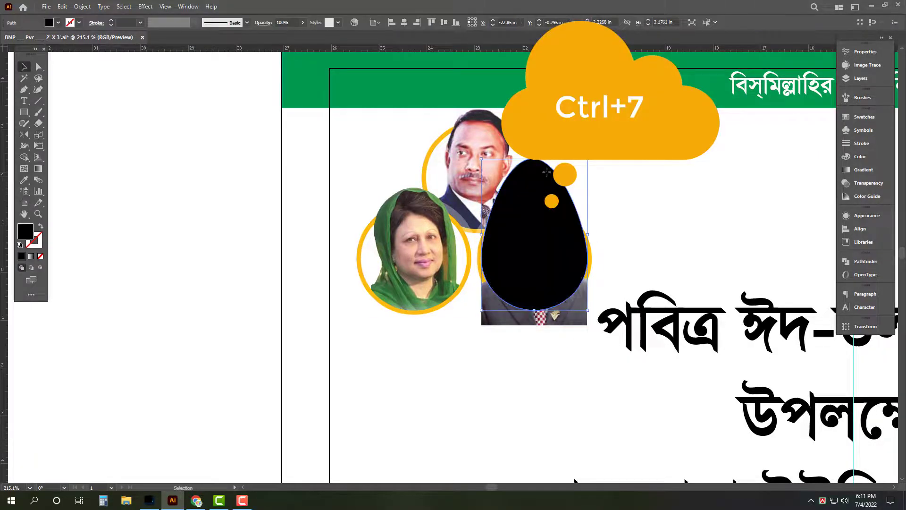
{"action": "left_click", "coordinate": [558, 324], "text": "shift"}
{"action": "key", "text": "ctrl+7"}
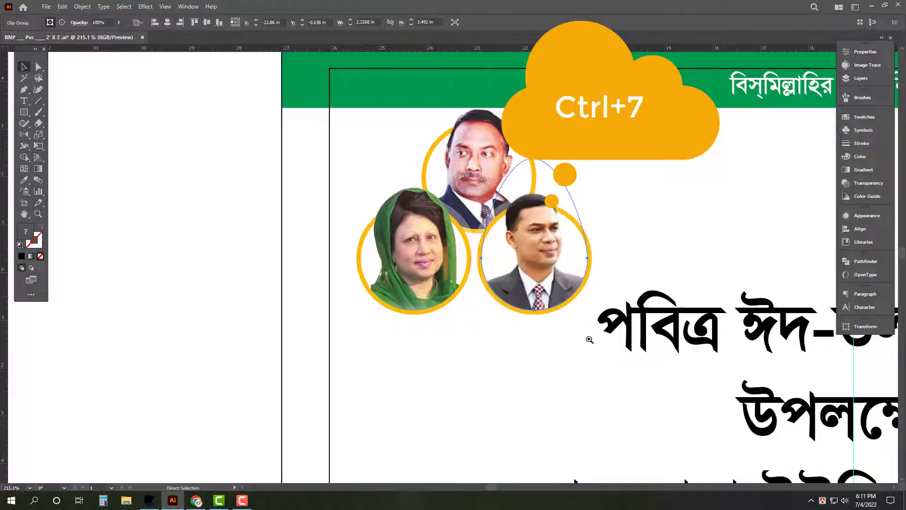
- Adjust a clipped portrait's position and check all three frames together
{"action": "scroll", "coordinate": [560, 329], "scroll_direction": "down", "scroll_amount": 2}
{"action": "left_click_drag", "start_coordinate": [560, 329], "coordinate": [400, 289]}
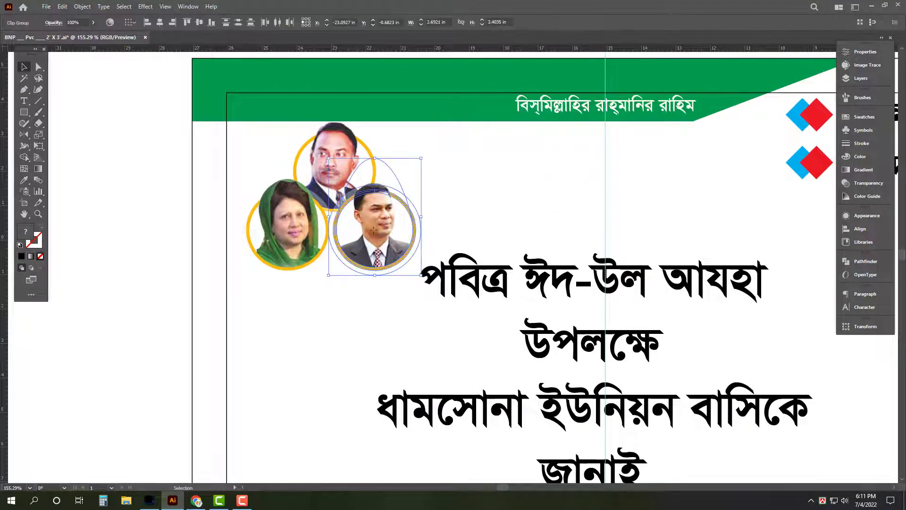
{"action": "left_click_drag", "start_coordinate": [372, 220], "coordinate": [375, 245]}
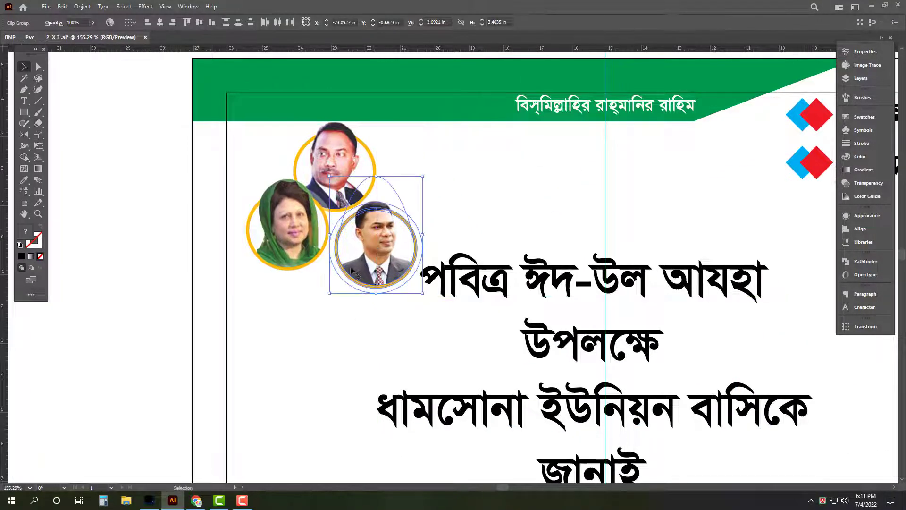
{"action": "mouse_move", "coordinate": [359, 338]}
{"action": "left_mouse_down"}
{"action": "mouse_move", "coordinate": [285, 118]}
{"action": "mouse_move", "coordinate": [229, 86]}
{"action": "left_mouse_up"}
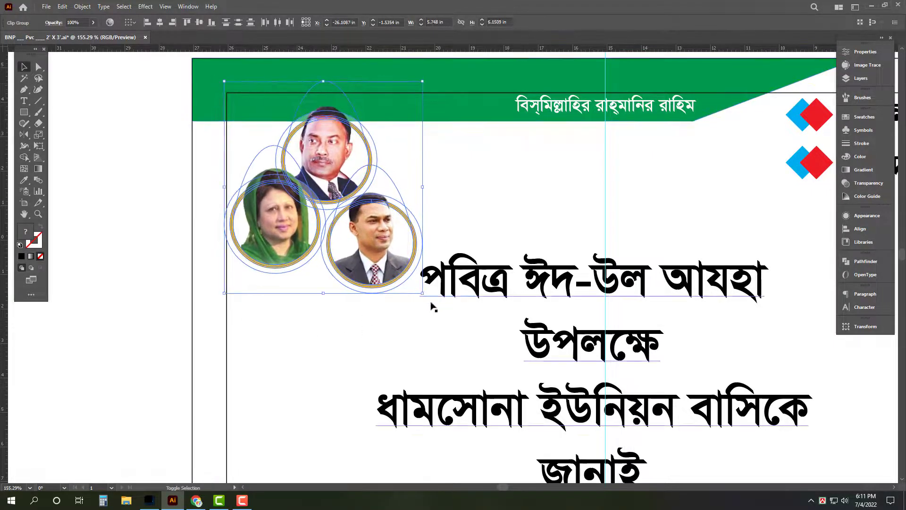
{"action": "left_click", "coordinate": [474, 314]}
{"action": "scroll", "coordinate": [374, 265], "scroll_direction": "down", "scroll_amount": 5}
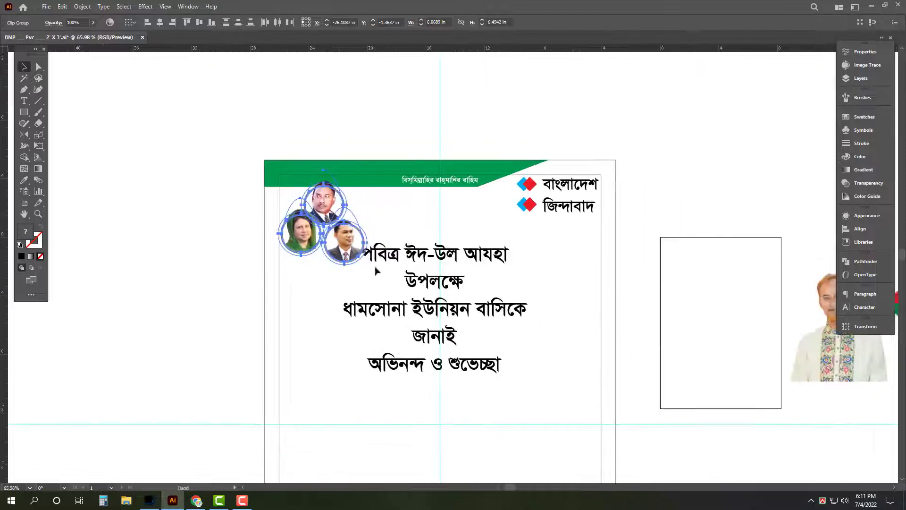
{"action": "scroll", "coordinate": [416, 245], "scroll_direction": "down", "scroll_amount": 3}
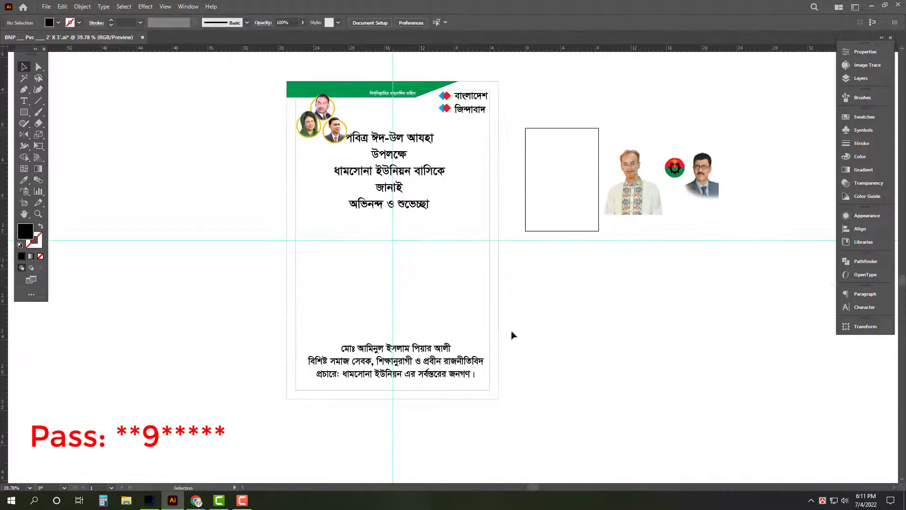
- Pen-draw a curved stroke path across the lower poster past its right edge
{"action": "key", "text": "shift+x"}
{"action": "key", "text": "z"}
{"action": "left_click_drag", "start_coordinate": [542, 348], "coordinate": [558, 352]}
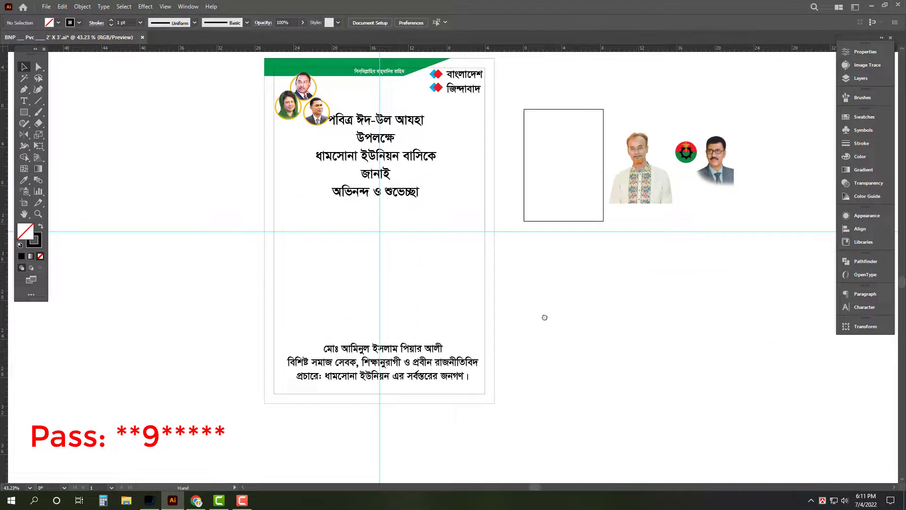
{"action": "left_click_drag", "start_coordinate": [544, 318], "coordinate": [548, 347]}
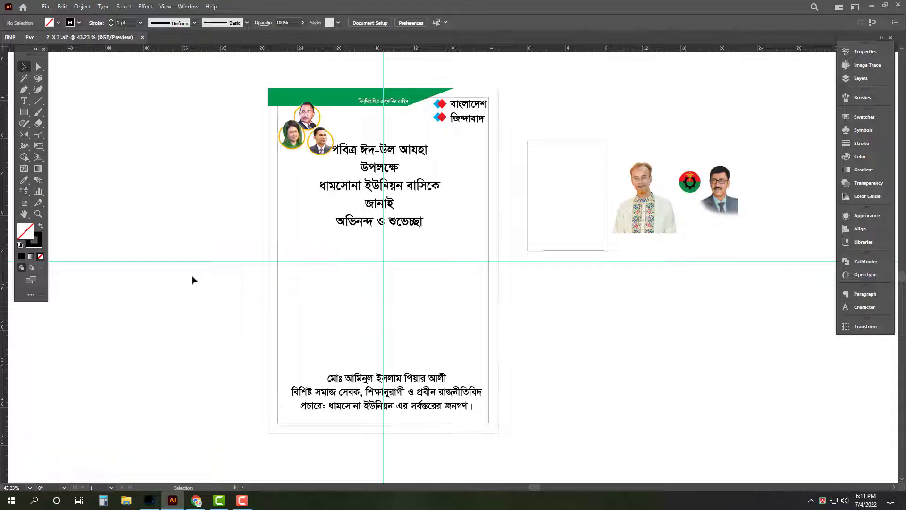
{"action": "left_click", "coordinate": [261, 305]}
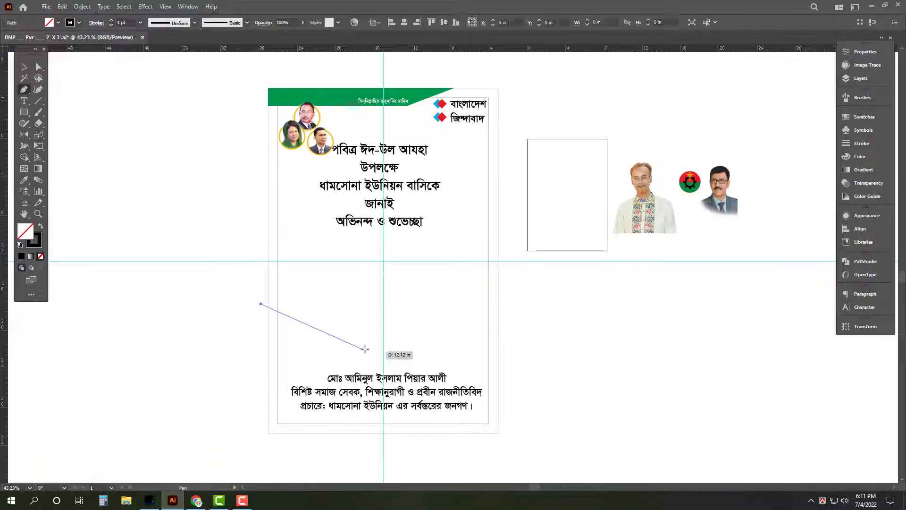
{"action": "left_click_drag", "start_coordinate": [361, 352], "coordinate": [401, 353]}
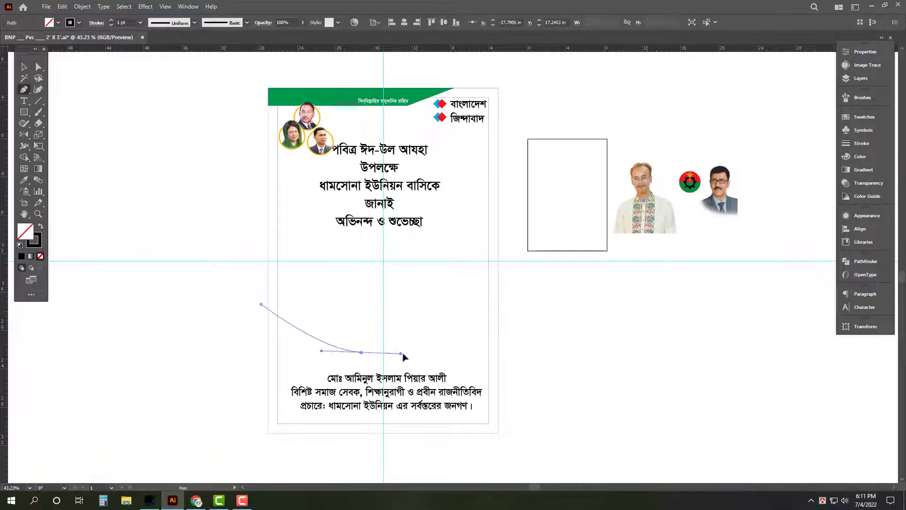
{"action": "left_click", "coordinate": [362, 352]}
{"action": "left_click", "coordinate": [577, 358]}
{"action": "key", "text": "v"}
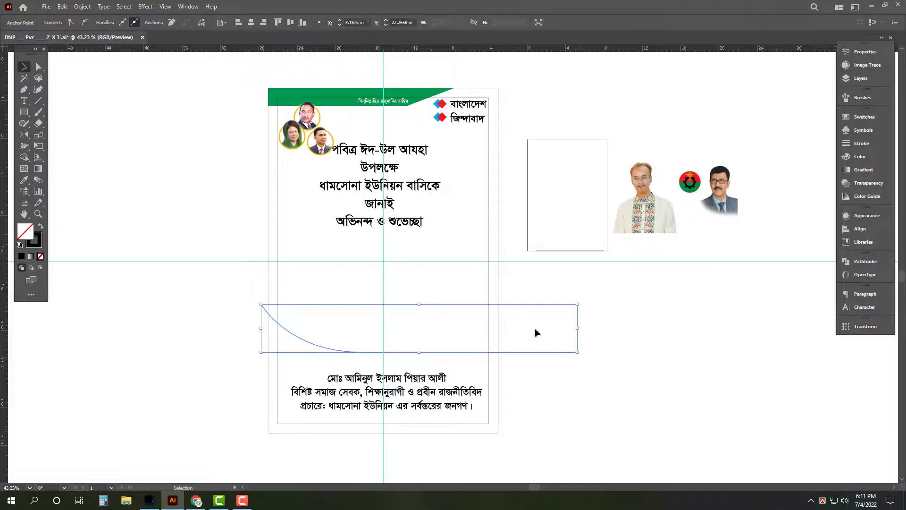
- Divide the poster background along the curve with Pathfinder and ungroup the pieces
{"action": "left_click", "coordinate": [502, 283]}
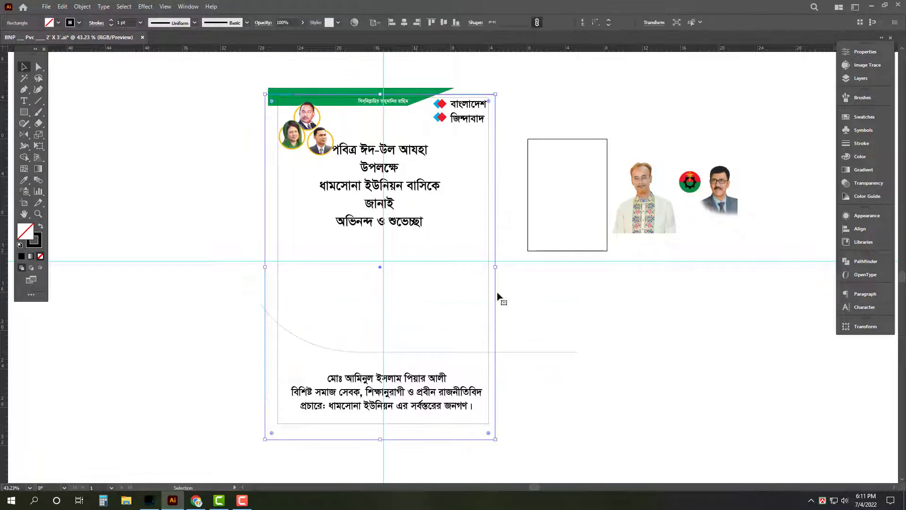
{"action": "left_click", "coordinate": [552, 352]}
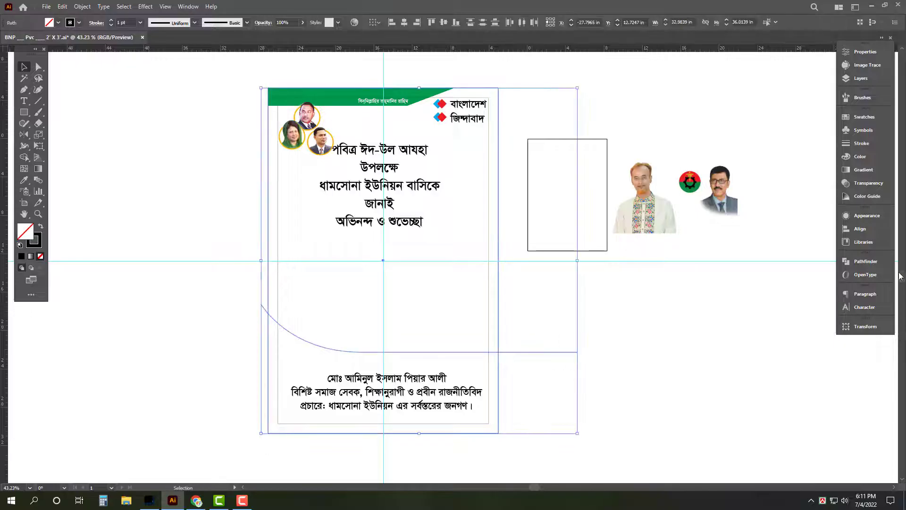
{"action": "left_click", "coordinate": [860, 263]}
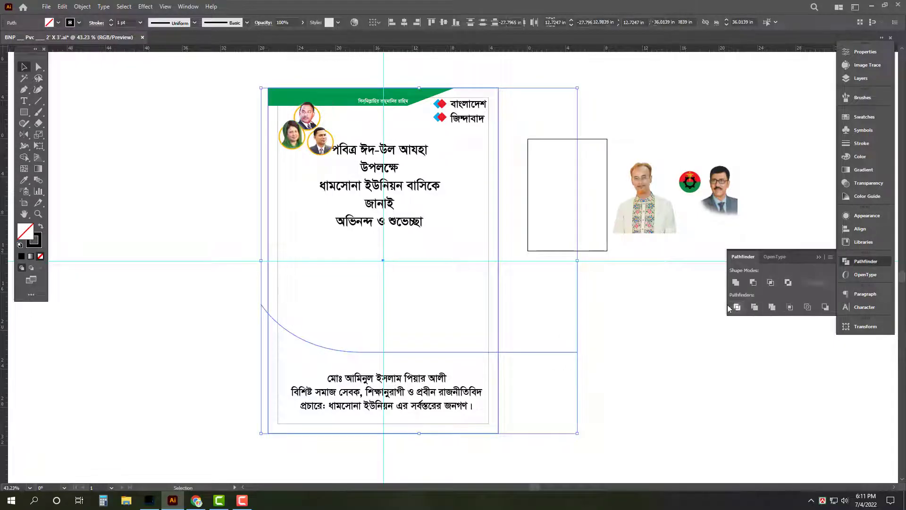
{"action": "right_click", "coordinate": [608, 293]}
{"action": "left_click", "coordinate": [634, 371]}
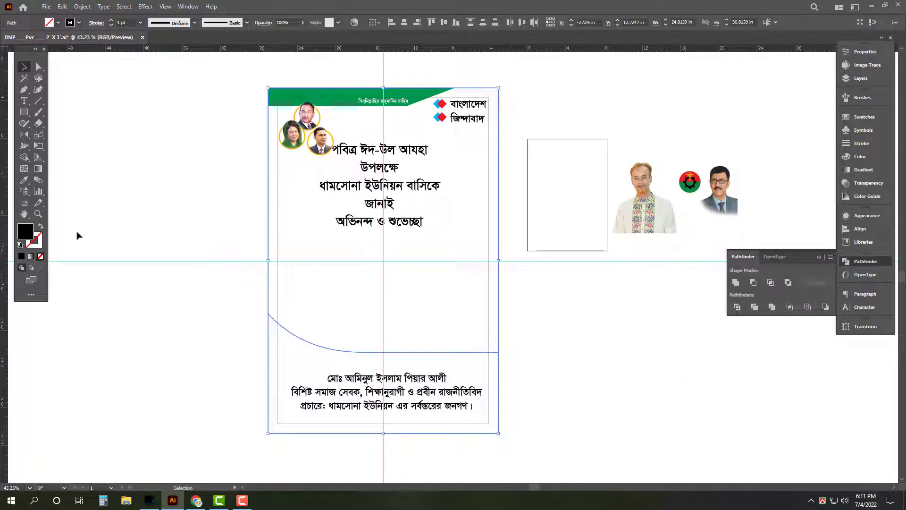
- Give the lower piece a solid fill with magenta at 100% in the Color panel
{"action": "key", "text": "shift+x"}
{"action": "left_click", "coordinate": [861, 157]}
{"action": "left_click", "coordinate": [741, 176]}
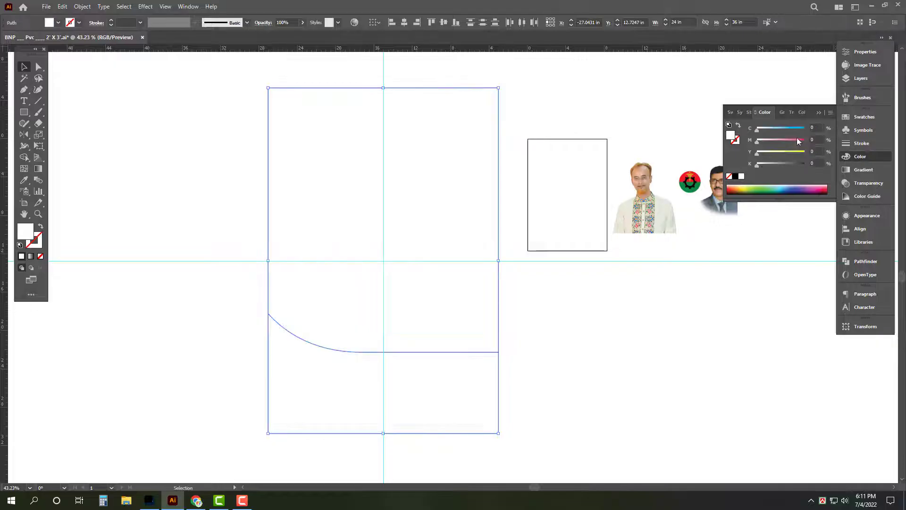
{"action": "left_click_drag", "start_coordinate": [797, 139], "coordinate": [805, 152]}
- Complete the red fill with full yellow and send the band behind the bottom text
{"action": "key", "text": "ctrl+shift+bracketleft"}
{"action": "left_click", "coordinate": [402, 392]}
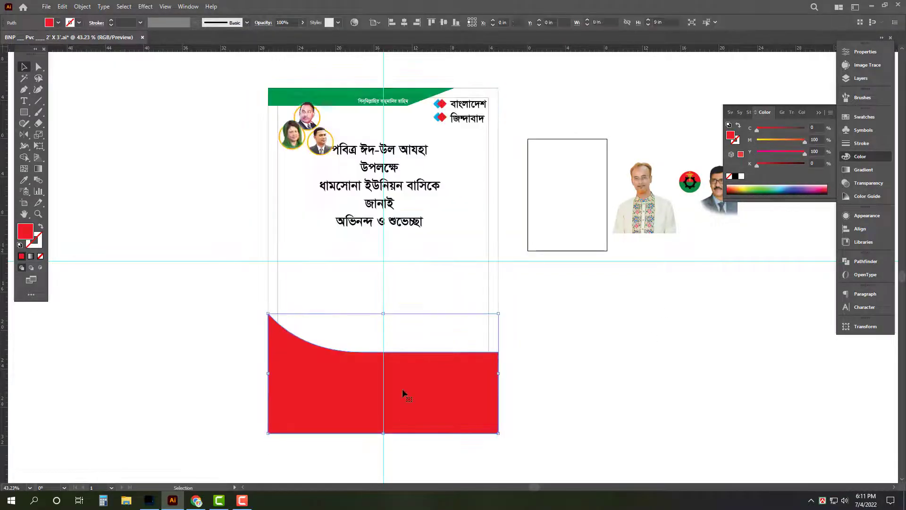
{"action": "key", "text": "a"}
{"action": "scroll", "coordinate": [505, 413], "scroll_direction": "down", "scroll_amount": 1}
{"action": "key", "text": "v"}
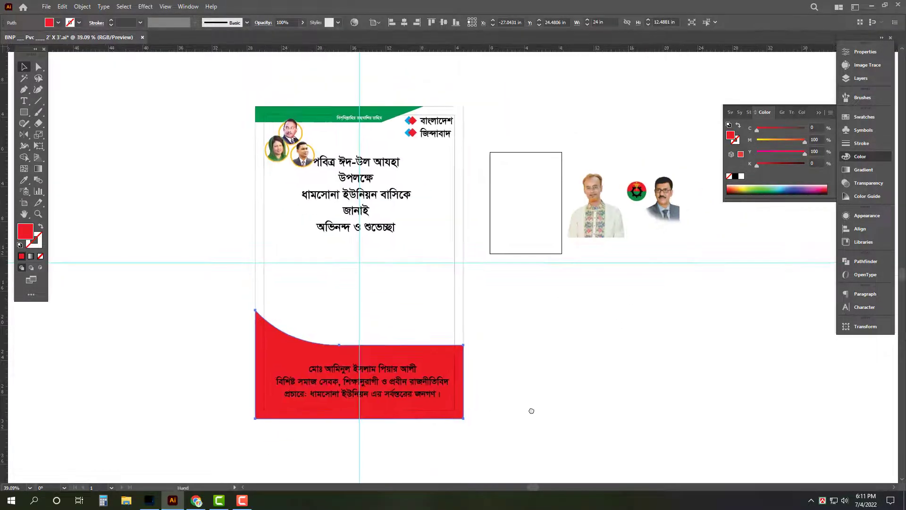
- Place the portrait photo mirrored at the lower left over the red curve
{"action": "left_click_drag", "start_coordinate": [582, 226], "coordinate": [302, 306]}
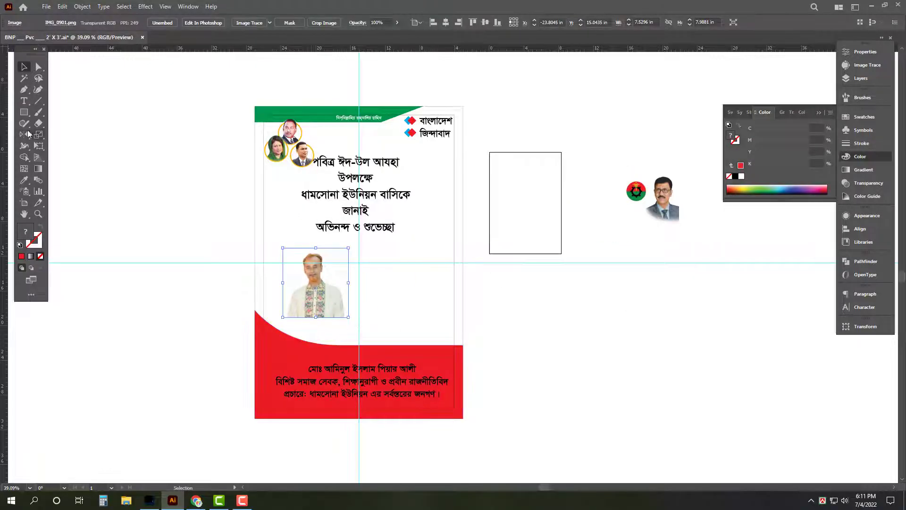
{"action": "key", "text": "Return"}
{"action": "key", "text": "Return"}
{"action": "left_click_drag", "start_coordinate": [316, 297], "coordinate": [297, 335]}
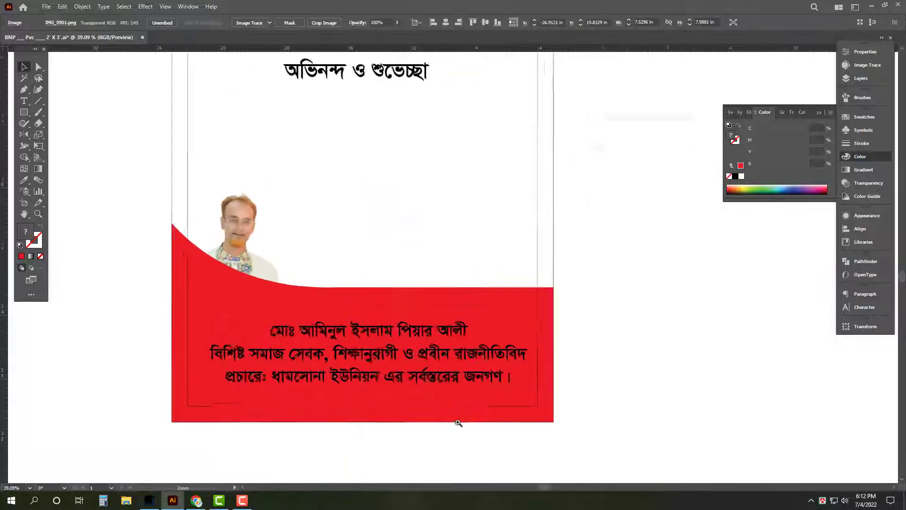
{"action": "scroll", "coordinate": [381, 415], "scroll_direction": "up", "scroll_amount": 1}
- Delete the second and third lines from the bottom text block
{"action": "scroll", "coordinate": [461, 421], "scroll_direction": "up", "scroll_amount": 1}
{"action": "key", "text": "t"}
{"action": "left_click", "coordinate": [187, 337]}
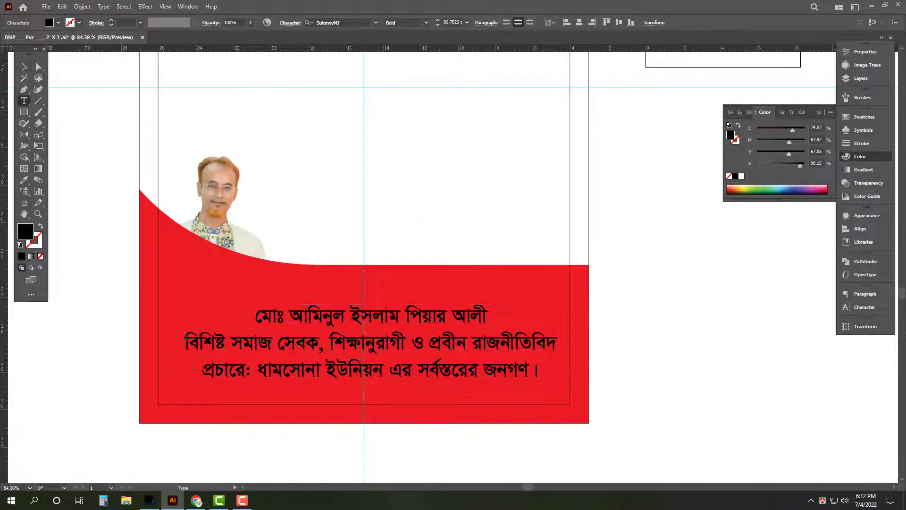
{"action": "left_click_drag", "start_coordinate": [186, 338], "coordinate": [539, 373]}
{"action": "key", "text": "BackSpace"}
{"action": "key", "text": "Escape"}
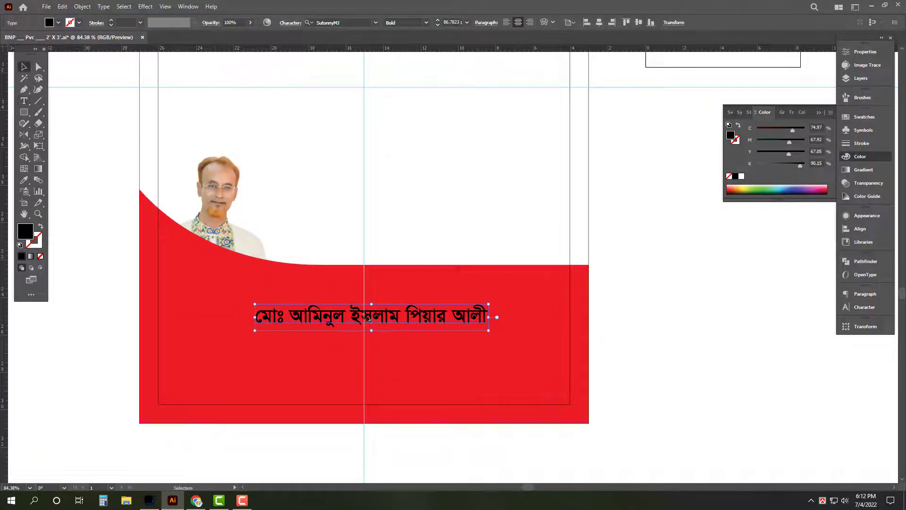
- Duplicate the name line as a white two-line subtitle with tighter line spacing
{"action": "left_click_drag", "start_coordinate": [369, 320], "coordinate": [370, 348]}
{"action": "double_click", "coordinate": [368, 348]}
{"action": "key", "text": "ctrl+a"}
{"action": "key", "text": "ctrl+v"}
{"action": "key", "text": "Escape"}
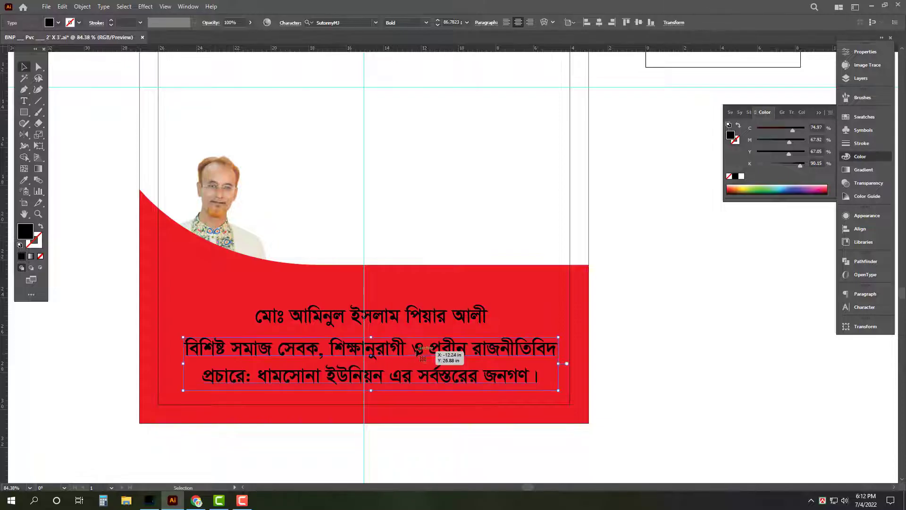
{"action": "left_click_drag", "start_coordinate": [418, 351], "coordinate": [393, 369]}
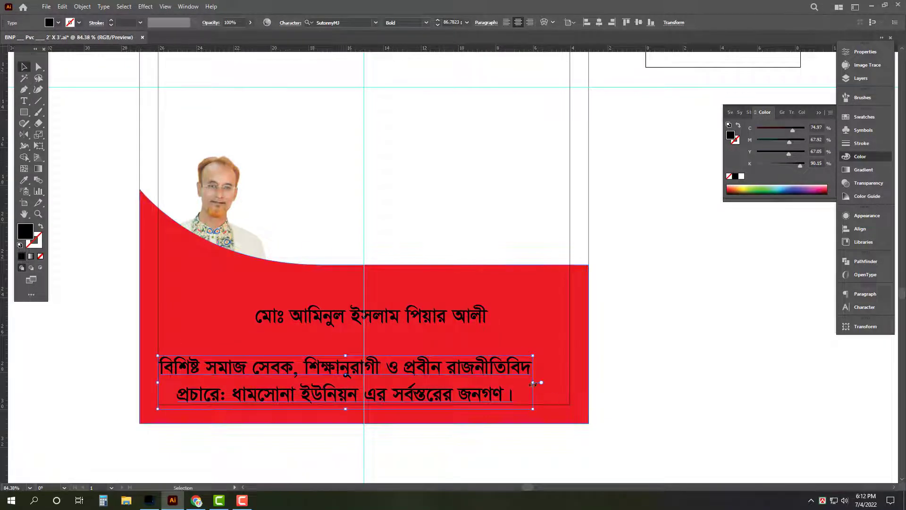
{"action": "left_click_drag", "start_coordinate": [533, 384], "coordinate": [570, 382]}
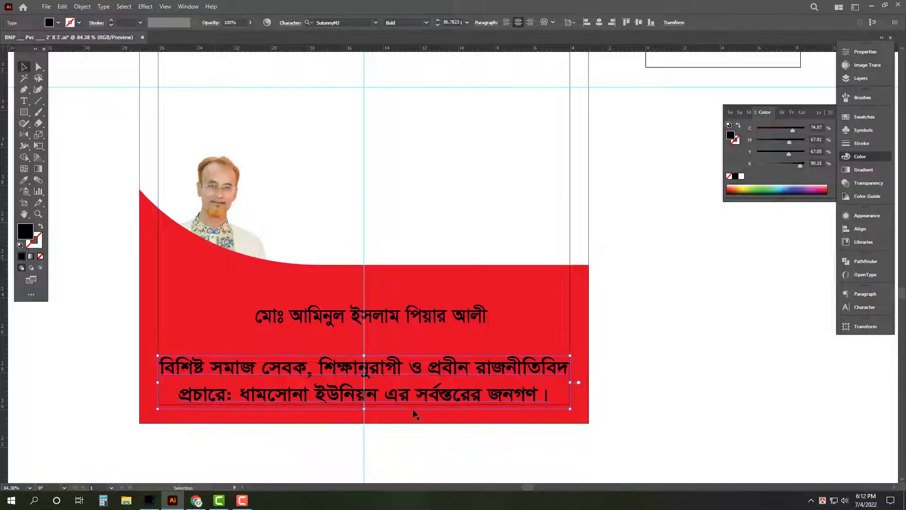
{"action": "key", "text": "alt+Up"}
{"action": "key", "text": "alt+Up"}
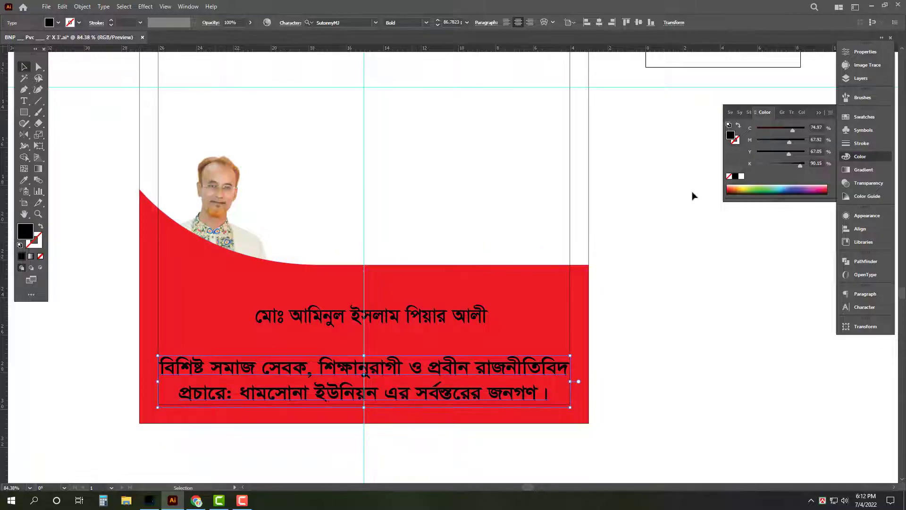
{"action": "left_click", "coordinate": [741, 176]}
- Enlarge the name line, set both texts to KongshoMJ, and make the headline taller
{"action": "left_click_drag", "start_coordinate": [327, 315], "coordinate": [229, 316]}
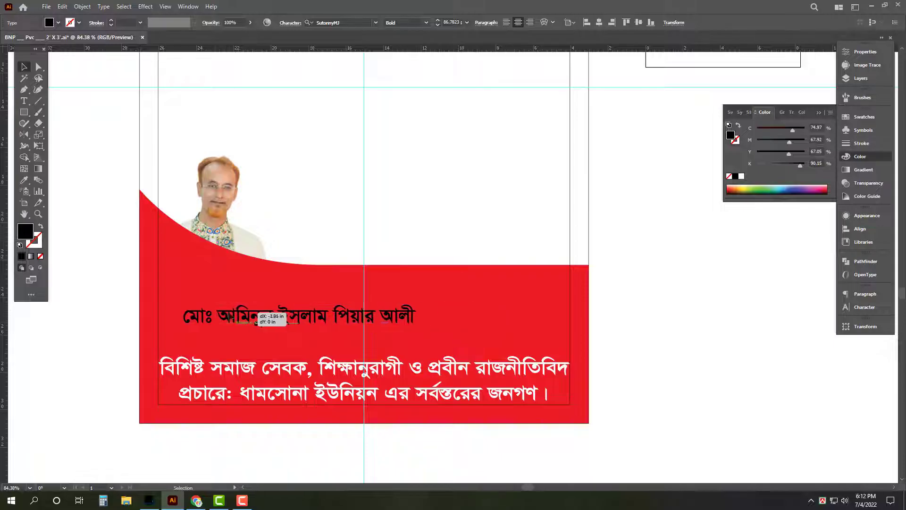
{"action": "left_click_drag", "start_coordinate": [398, 316], "coordinate": [563, 322]}
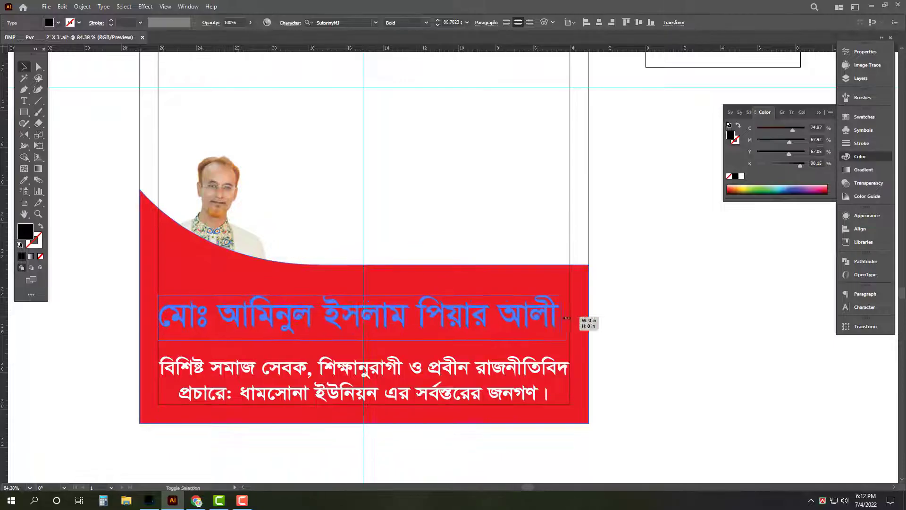
{"action": "left_click", "coordinate": [547, 394], "text": "shift"}
{"action": "left_click", "coordinate": [864, 307]}
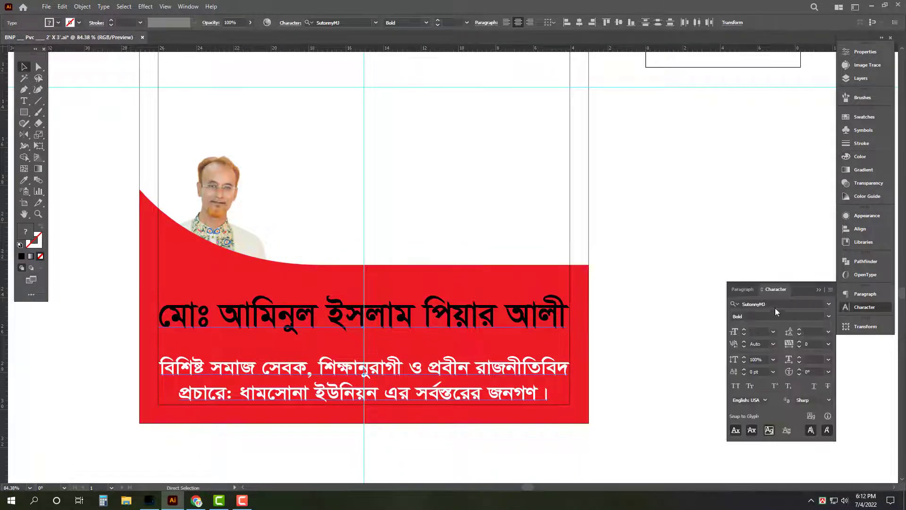
{"action": "type", "text": "ko"}
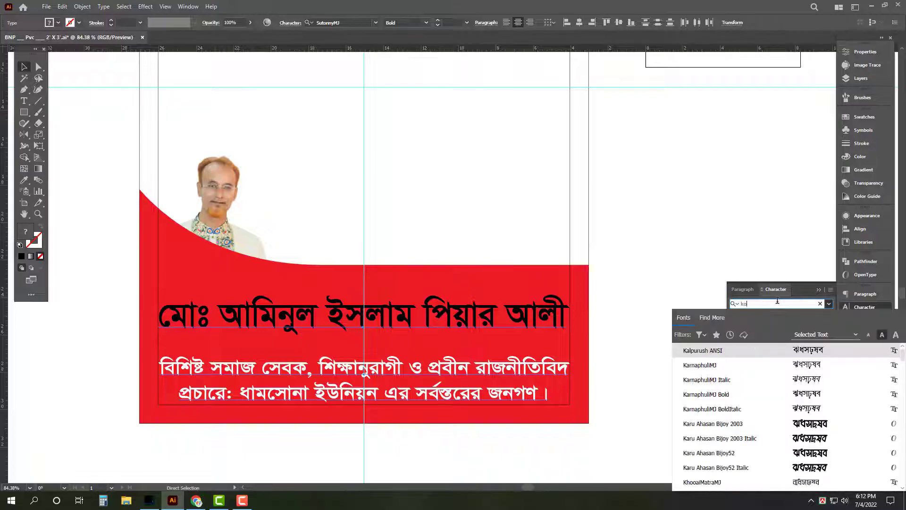
{"action": "type", "text": "ng"}
{"action": "left_click", "coordinate": [697, 409]}
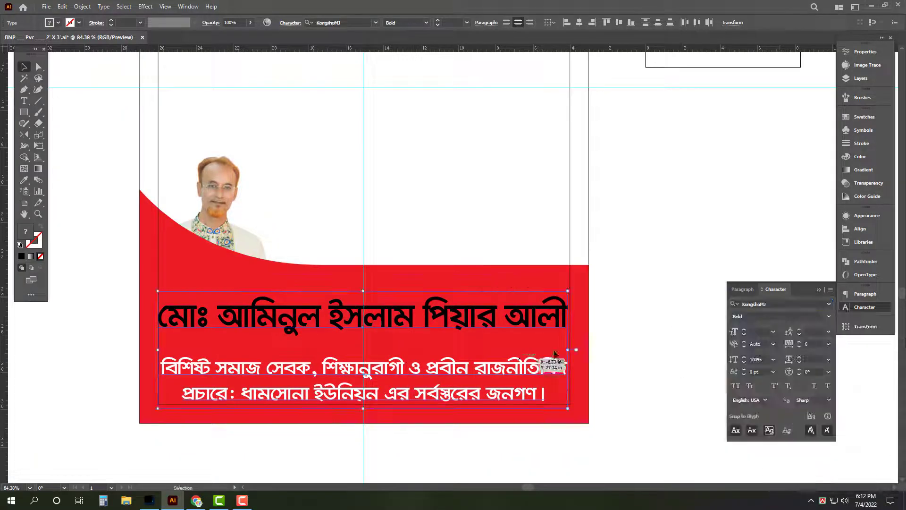
{"action": "left_click", "coordinate": [437, 386]}
{"action": "left_click", "coordinate": [377, 347]}
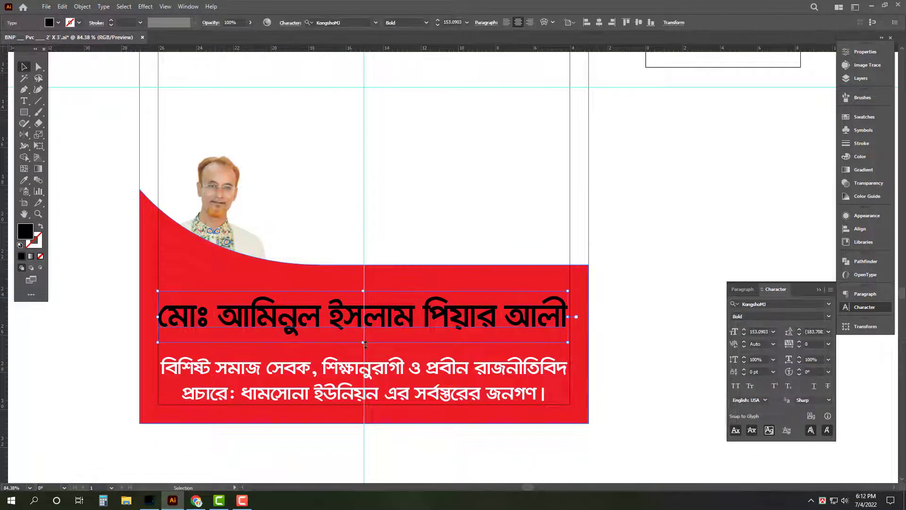
{"action": "left_click_drag", "start_coordinate": [365, 344], "coordinate": [365, 352]}
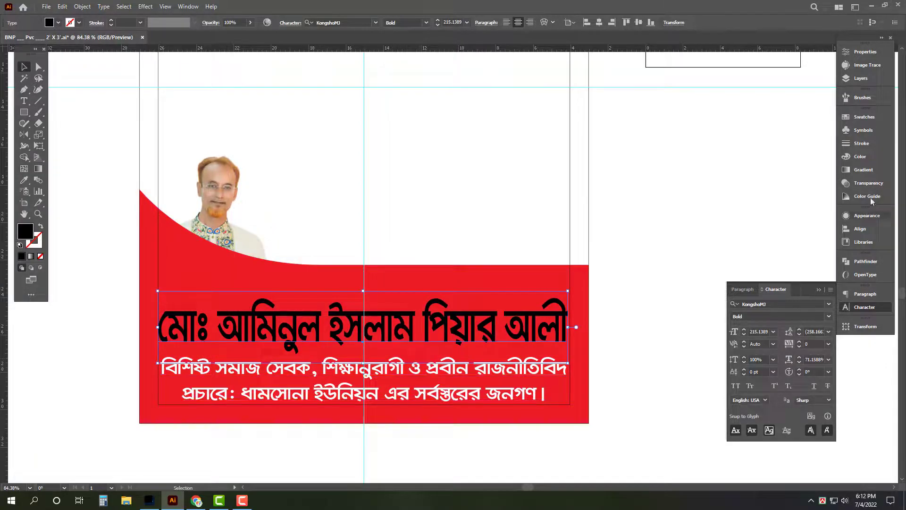
{"action": "left_click", "coordinate": [870, 158]}
- Make the headline white, lower the red banner's curved top, and shrink the subtitle
{"action": "left_click", "coordinate": [742, 177]}
{"action": "left_click", "coordinate": [496, 283]}
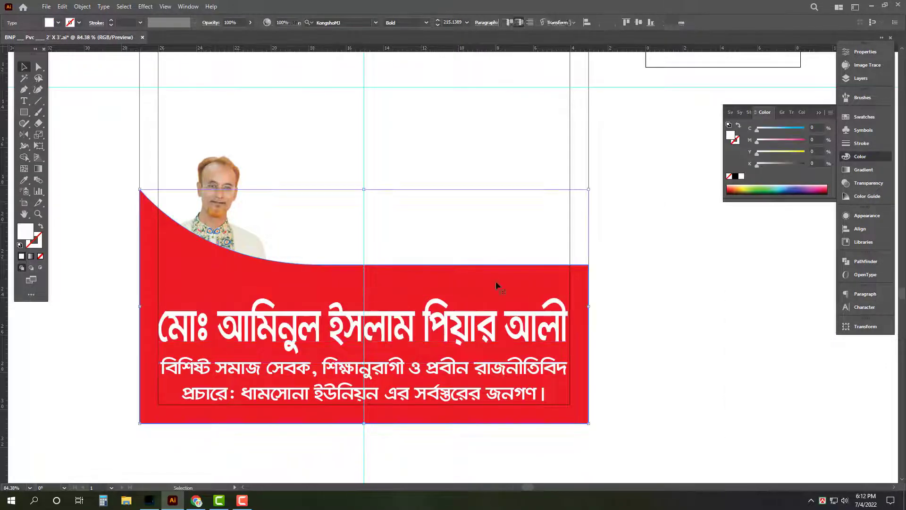
{"action": "left_click_drag", "start_coordinate": [364, 190], "coordinate": [364, 238]}
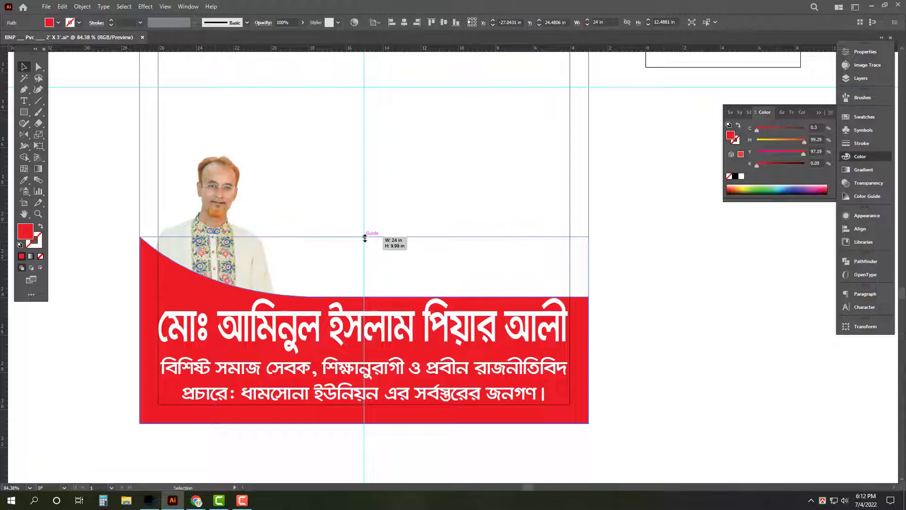
{"action": "left_click", "coordinate": [380, 368]}
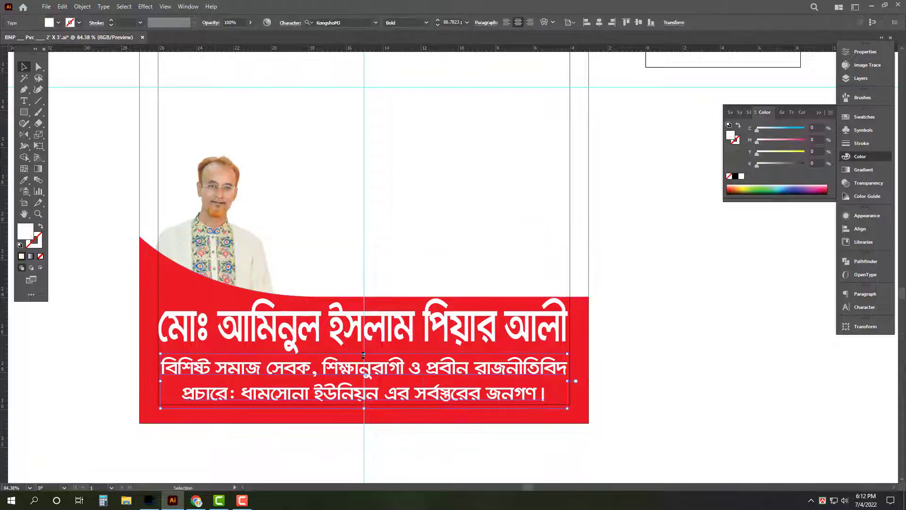
{"action": "left_click_drag", "start_coordinate": [364, 354], "coordinate": [364, 359]}
{"action": "left_click", "coordinate": [401, 333]}
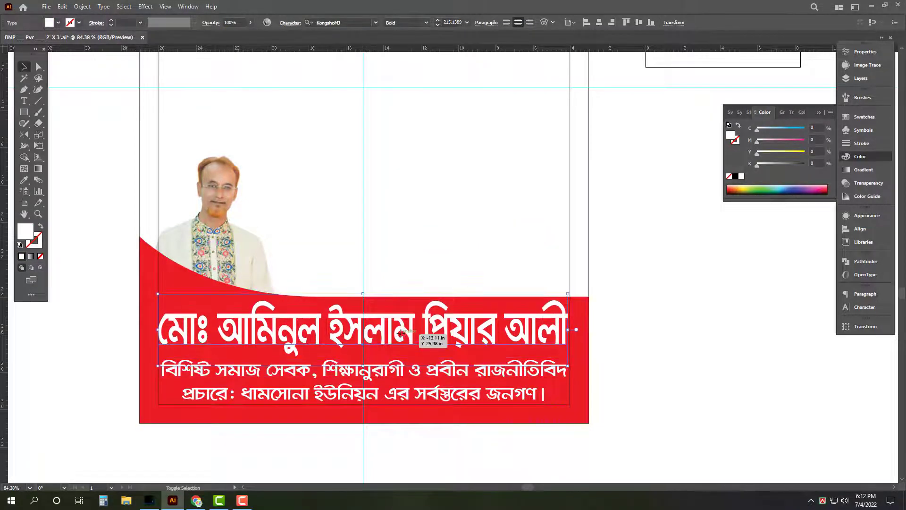
{"action": "left_click", "coordinate": [169, 279]}
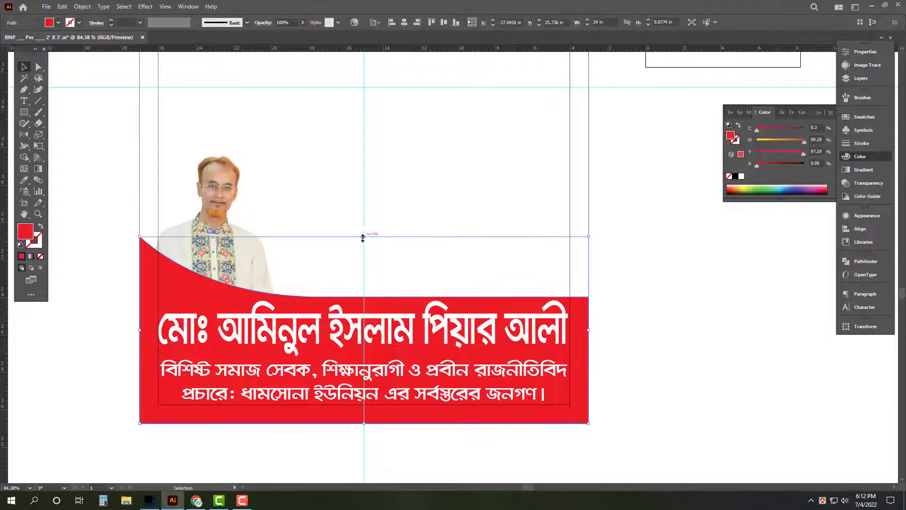
{"action": "left_click_drag", "start_coordinate": [367, 236], "coordinate": [586, 348]}
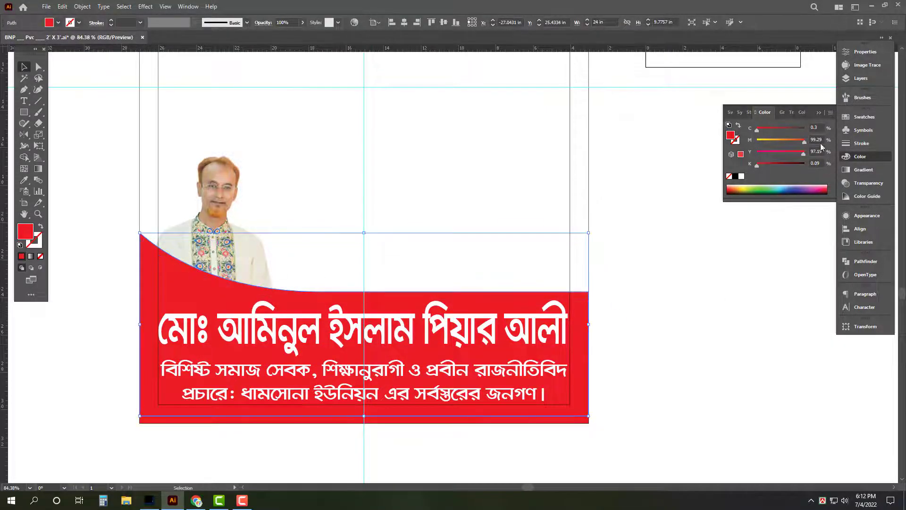
- Color the copied curve orange (CMYK 0/50/100/0) and nudge it down
{"action": "type", "text": "50"}
{"action": "key", "text": "Tab"}
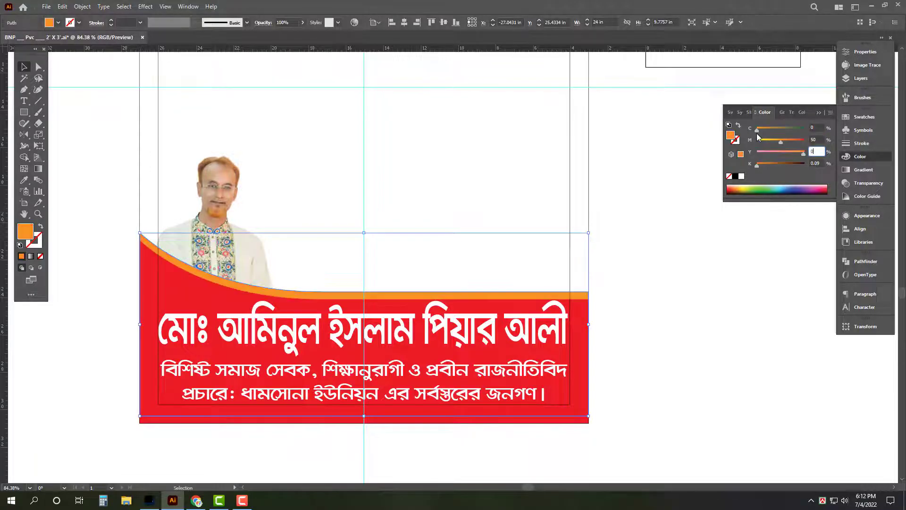
{"action": "type", "text": "100"}
{"action": "key", "text": "Tab"}
{"action": "type", "text": "0"}
{"action": "key", "text": "Return"}
{"action": "key", "text": "Down"}
- Place the suited man's portrait aligned to the poster's right edge and enlarge it
{"action": "scroll", "coordinate": [603, 297], "scroll_direction": "down", "scroll_amount": 3}
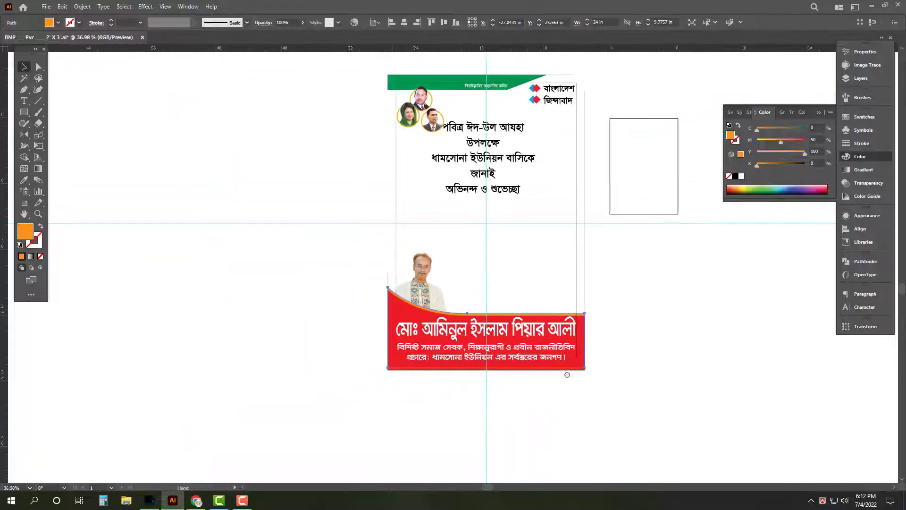
{"action": "left_click", "coordinate": [646, 227]}
{"action": "left_click_drag", "start_coordinate": [654, 227], "coordinate": [460, 253]}
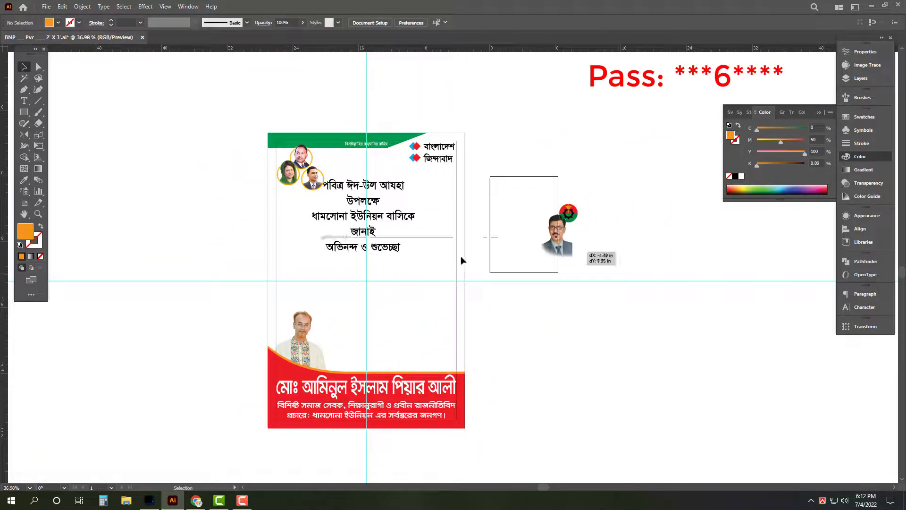
{"action": "left_click", "coordinate": [463, 205], "text": "shift"}
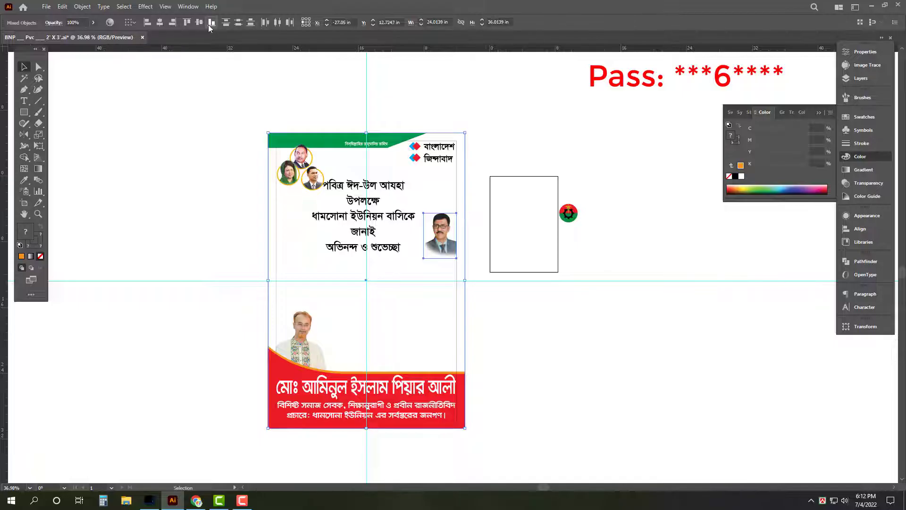
{"action": "left_click", "coordinate": [173, 22]}
{"action": "left_click", "coordinate": [472, 238]}
{"action": "left_click", "coordinate": [438, 257]}
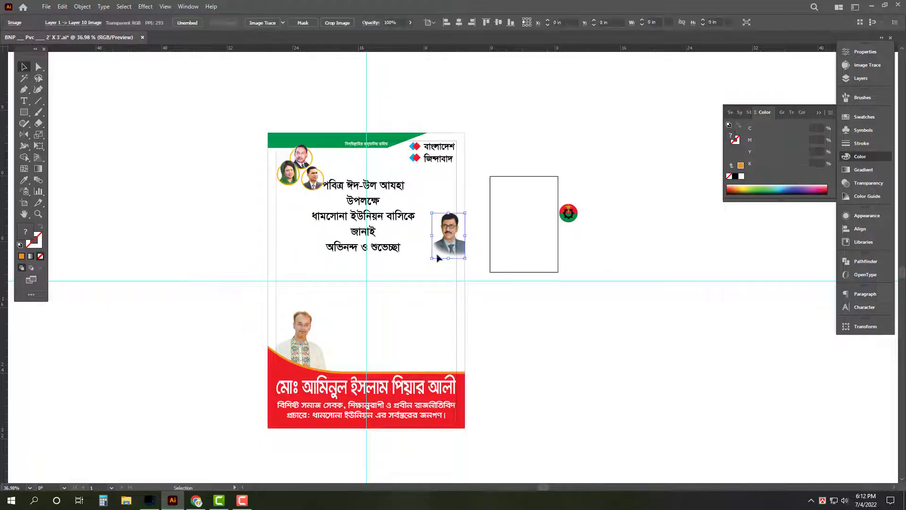
{"action": "left_click_drag", "start_coordinate": [433, 240], "coordinate": [372, 240]}
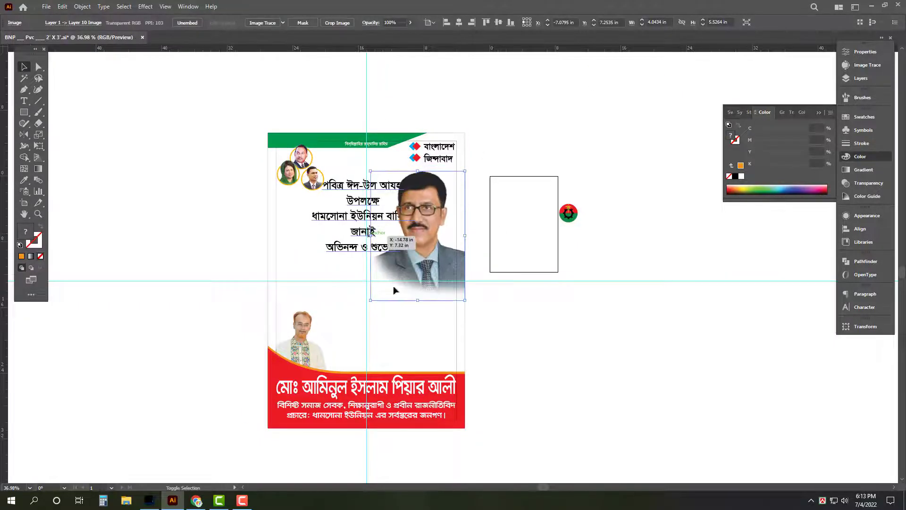
- Enlarge the lower-left portrait and reposition it above the red banner's left side
{"action": "left_click", "coordinate": [306, 353]}
{"action": "left_click_drag", "start_coordinate": [269, 304], "coordinate": [222, 212]}
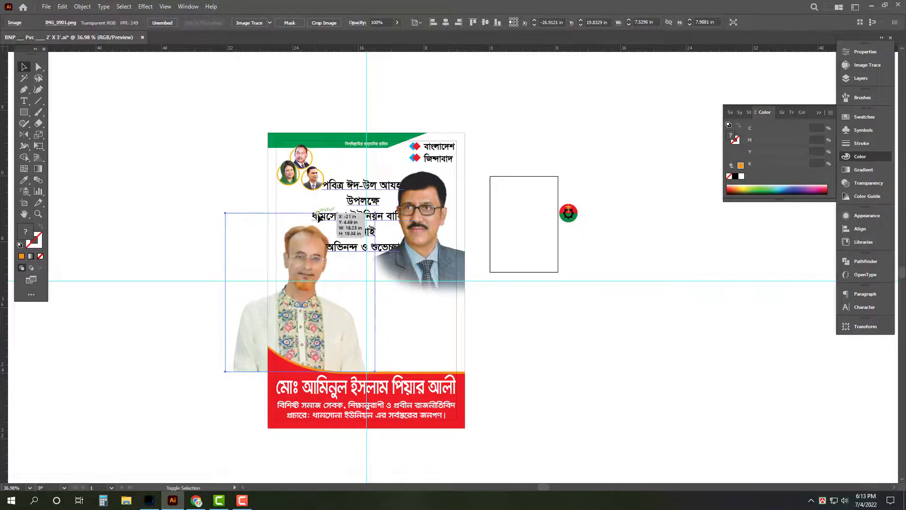
{"action": "left_click_drag", "start_coordinate": [311, 329], "coordinate": [391, 354]}
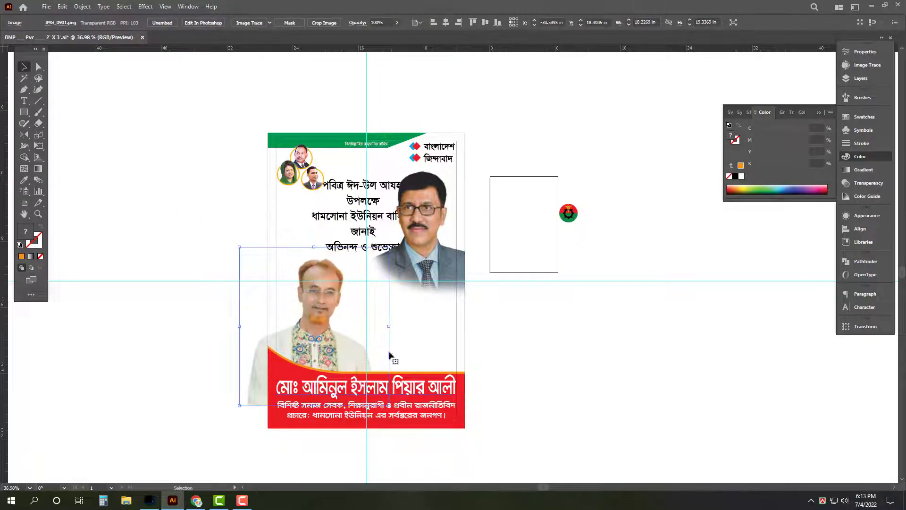
{"action": "scroll", "coordinate": [340, 305], "scroll_direction": "up", "scroll_amount": 2}
{"action": "left_click", "coordinate": [640, 315]}
{"action": "left_click_drag", "start_coordinate": [640, 316], "coordinate": [618, 317]}
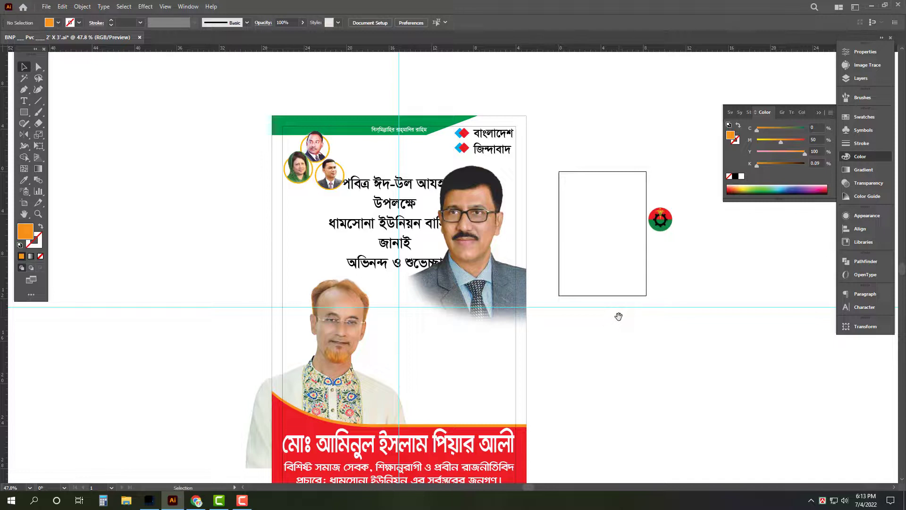
- Move the greeting text left, clear of the portrait, and scale it down
{"action": "left_click", "coordinate": [467, 218]}
{"action": "left_click", "coordinate": [415, 229]}
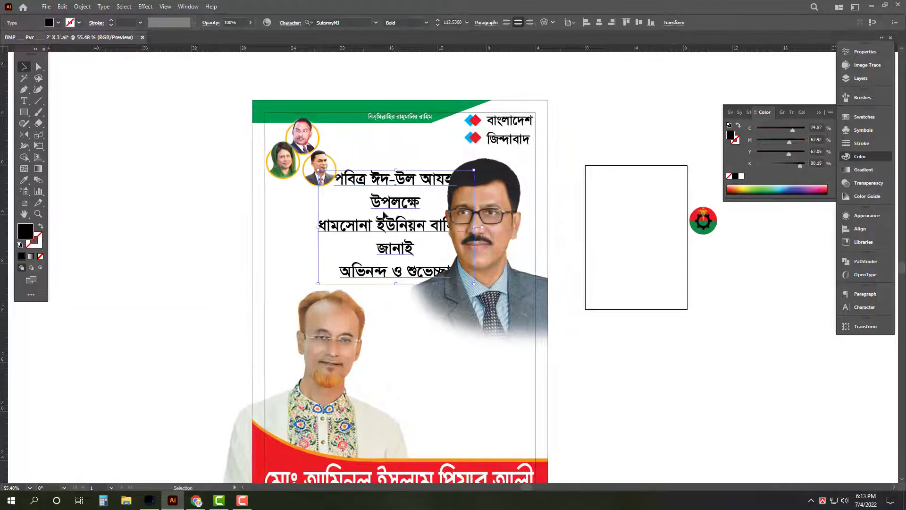
{"action": "left_click_drag", "start_coordinate": [415, 229], "coordinate": [369, 229]}
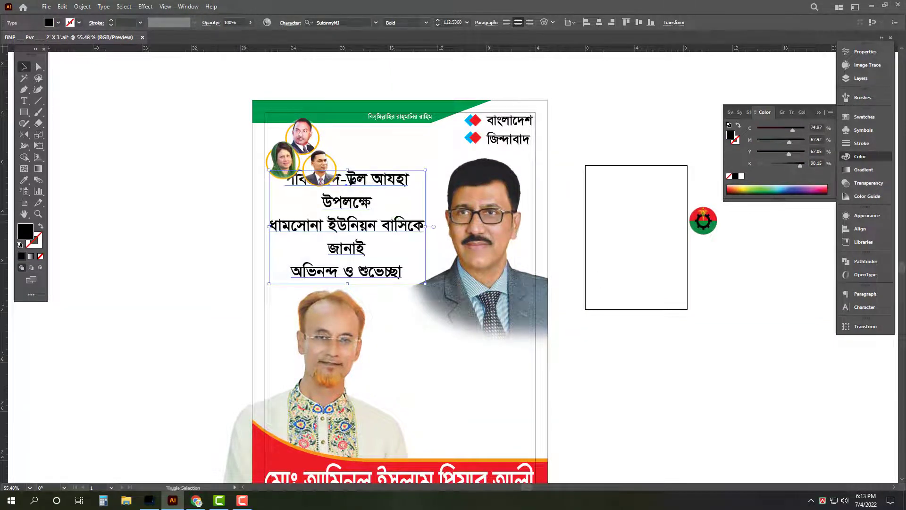
{"action": "left_click_drag", "start_coordinate": [358, 169], "coordinate": [401, 201]}
{"action": "scroll", "coordinate": [635, 254], "scroll_direction": "down", "scroll_amount": 2}
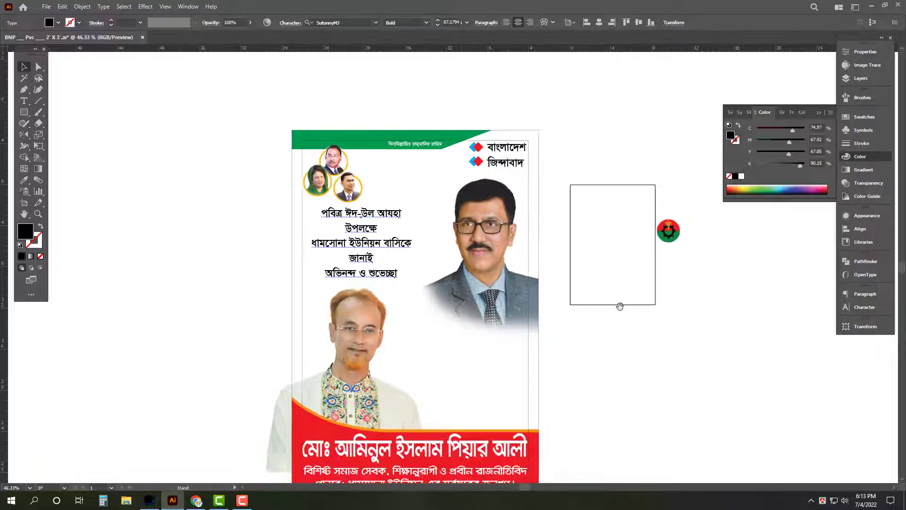
- Place the red-green party logo at the top of the poster and enlarge it
{"action": "mouse_move", "coordinate": [635, 253]}
{"action": "left_mouse_down"}
{"action": "mouse_move", "coordinate": [377, 197]}
{"action": "mouse_move", "coordinate": [372, 164]}
{"action": "mouse_move", "coordinate": [372, 256]}
{"action": "left_mouse_up"}
{"action": "scroll", "coordinate": [370, 182], "scroll_direction": "up", "scroll_amount": 3}
{"action": "scroll", "coordinate": [370, 182], "scroll_direction": "up", "scroll_amount": 1}
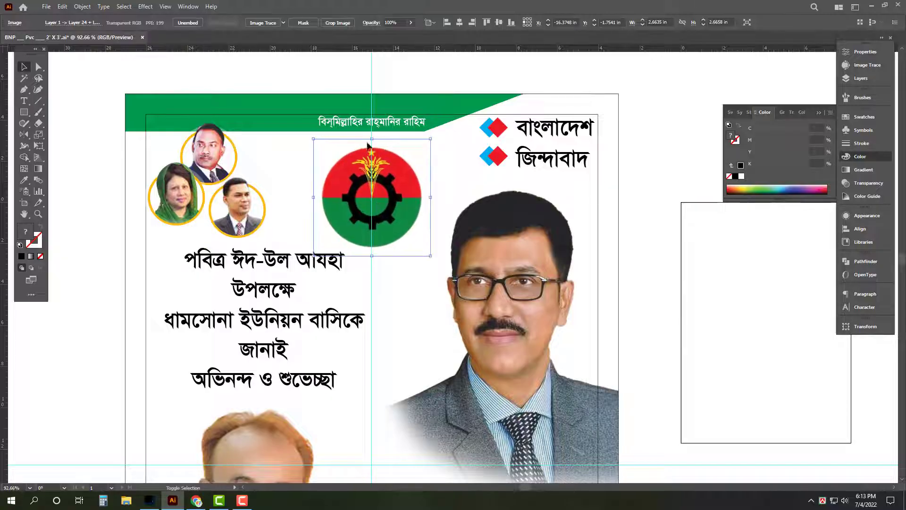
{"action": "left_click_drag", "start_coordinate": [374, 141], "coordinate": [378, 133]}
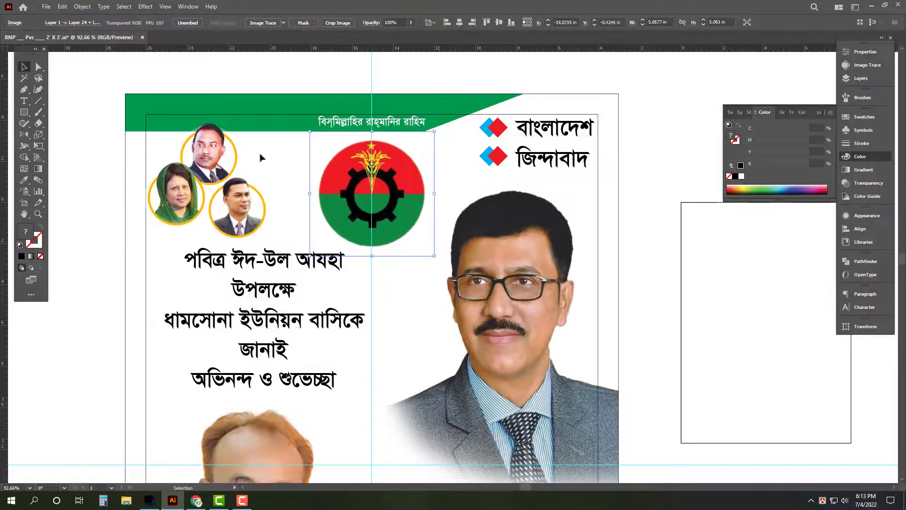
- Enlarge the three-portrait group slightly, then deselect
{"action": "left_click", "coordinate": [189, 213]}
{"action": "left_click_drag", "start_coordinate": [269, 240], "coordinate": [310, 271]}
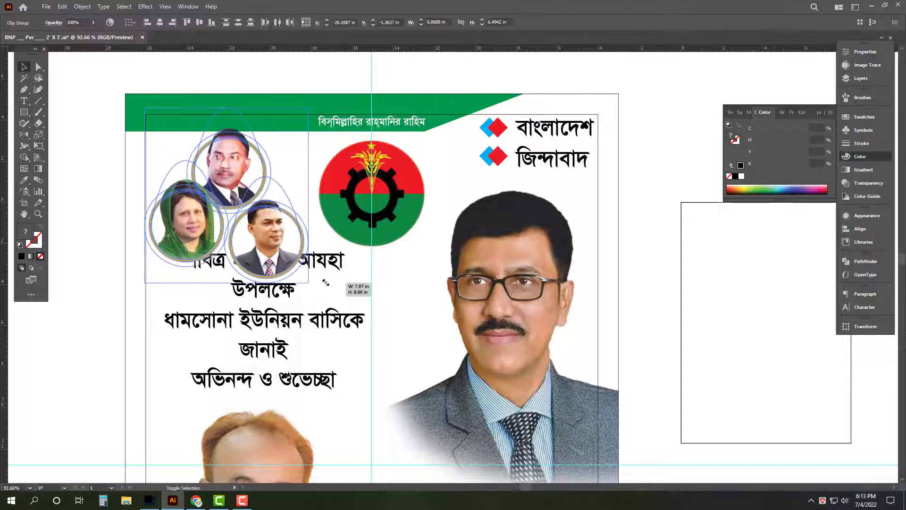
{"action": "left_click", "coordinate": [527, 83]}
{"action": "scroll", "coordinate": [414, 124], "scroll_direction": "down", "scroll_amount": 5}
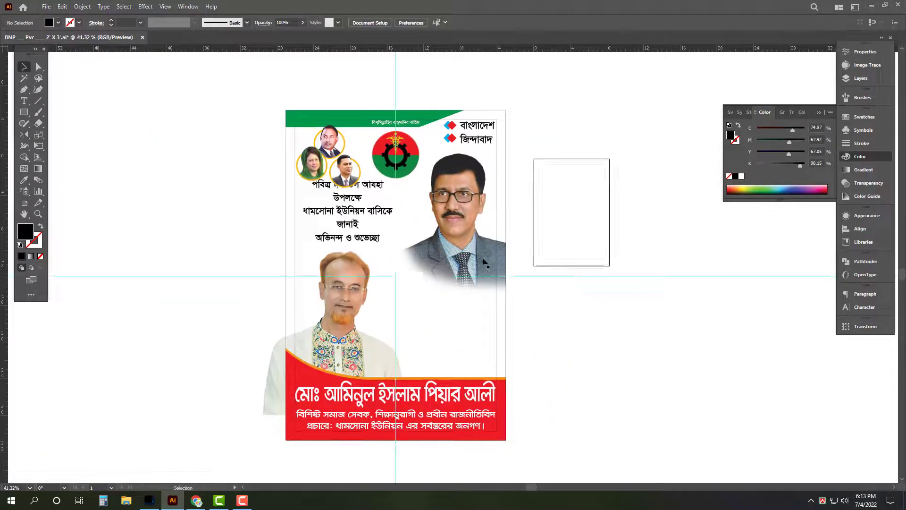
{"action": "scroll", "coordinate": [492, 297], "scroll_direction": "down", "scroll_amount": 2}
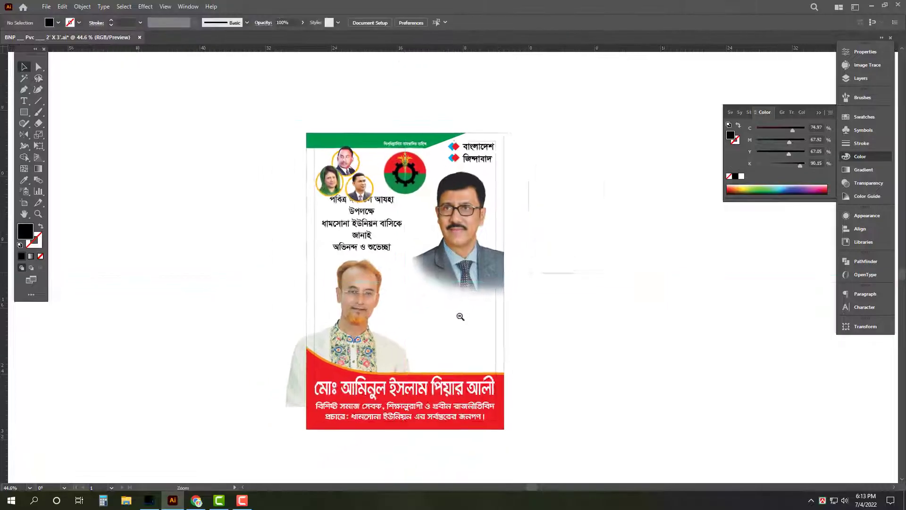
{"action": "scroll", "coordinate": [461, 316], "scroll_direction": "down", "scroll_amount": 2}
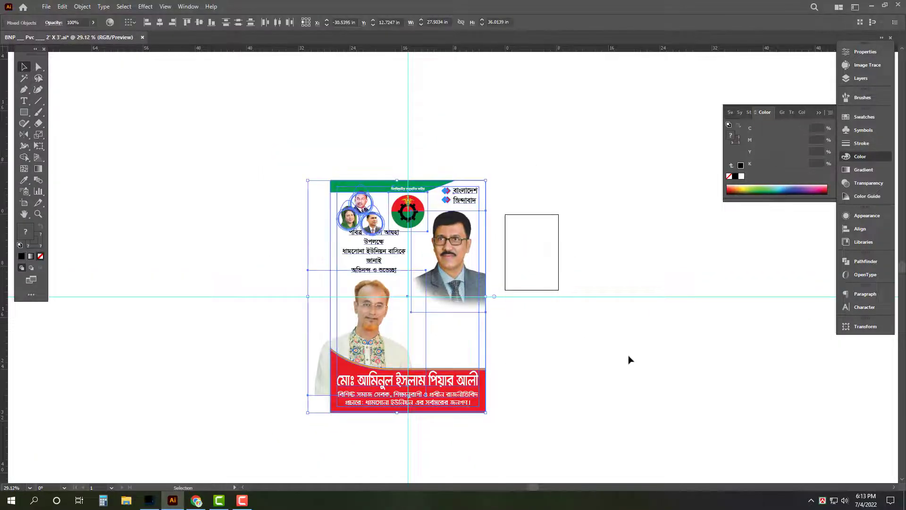
- Tighten the greeting's line spacing and nudge it below the portraits
{"action": "left_click", "coordinate": [546, 344]}
{"action": "left_click", "coordinate": [324, 231]}
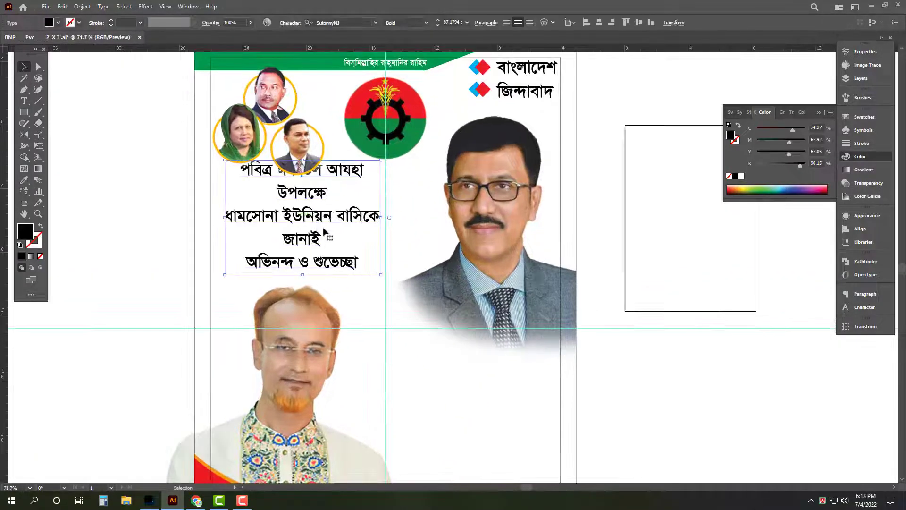
{"action": "key", "text": "alt+Up"}
{"action": "key", "text": "alt+Up"}
{"action": "key", "text": "alt+Up"}
{"action": "key", "text": "shift+Down"}
{"action": "key", "text": "shift+Down"}
{"action": "key", "text": "shift+Down"}
{"action": "key", "text": "shift+Down"}
{"action": "key", "text": "shift+Down"}
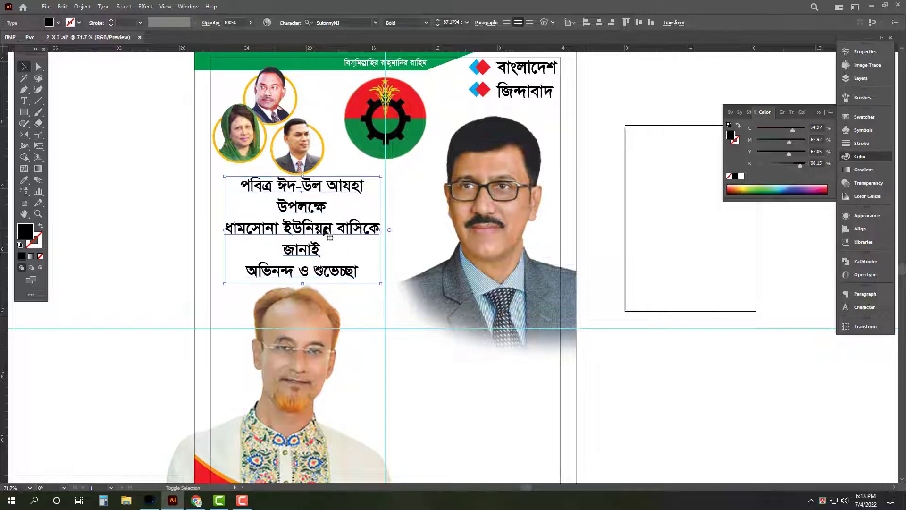
{"action": "scroll", "coordinate": [366, 255], "scroll_direction": "down", "scroll_amount": 4}
{"action": "left_click", "coordinate": [294, 398]}
{"action": "scroll", "coordinate": [294, 398], "scroll_direction": "down", "scroll_amount": 3}
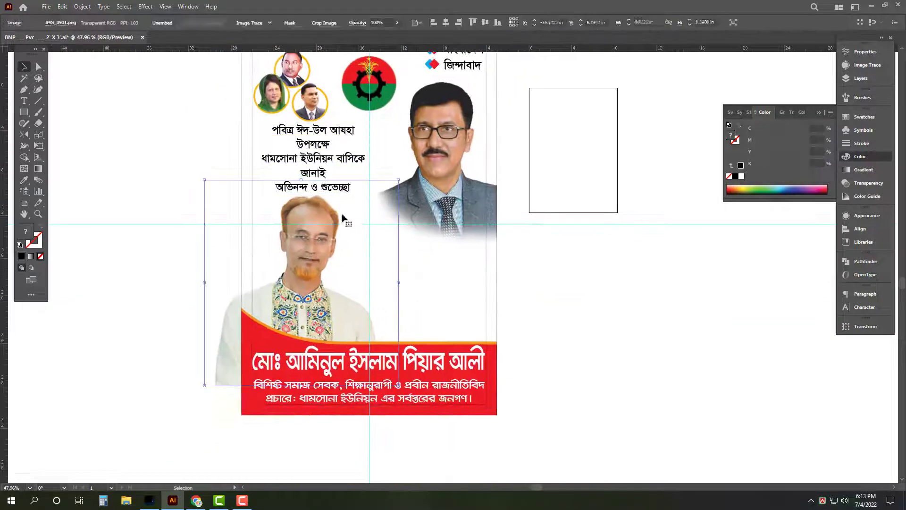
{"action": "scroll", "coordinate": [344, 218], "scroll_direction": "up", "scroll_amount": 2}
{"action": "scroll", "coordinate": [362, 189], "scroll_direction": "up", "scroll_amount": 3}
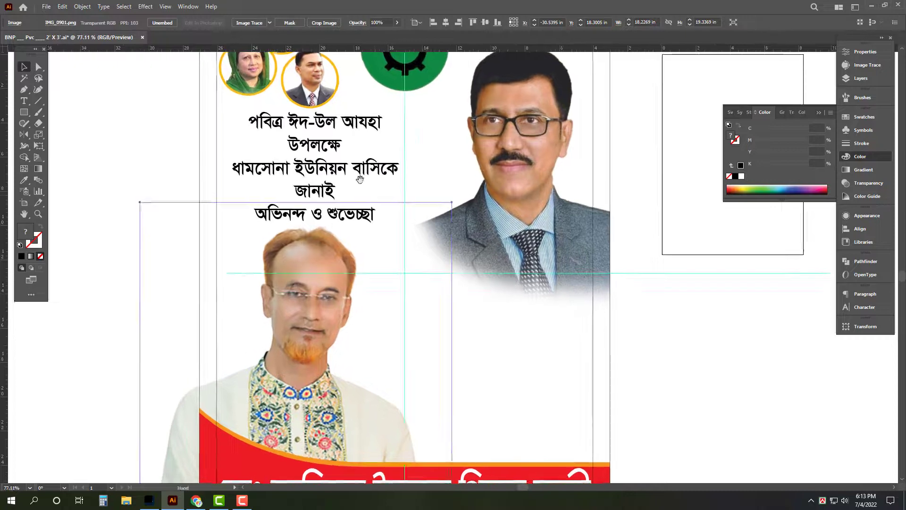
{"action": "scroll", "coordinate": [357, 171], "scroll_direction": "up", "scroll_amount": 2}
- Remove the line break so উপলক্ষে joins the first greeting line
{"action": "left_click", "coordinate": [357, 171]}
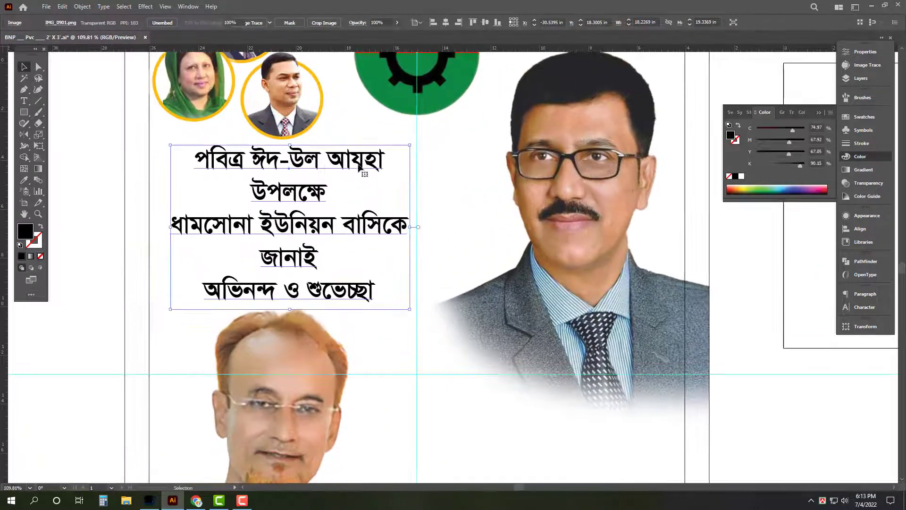
{"action": "double_click", "coordinate": [384, 191]}
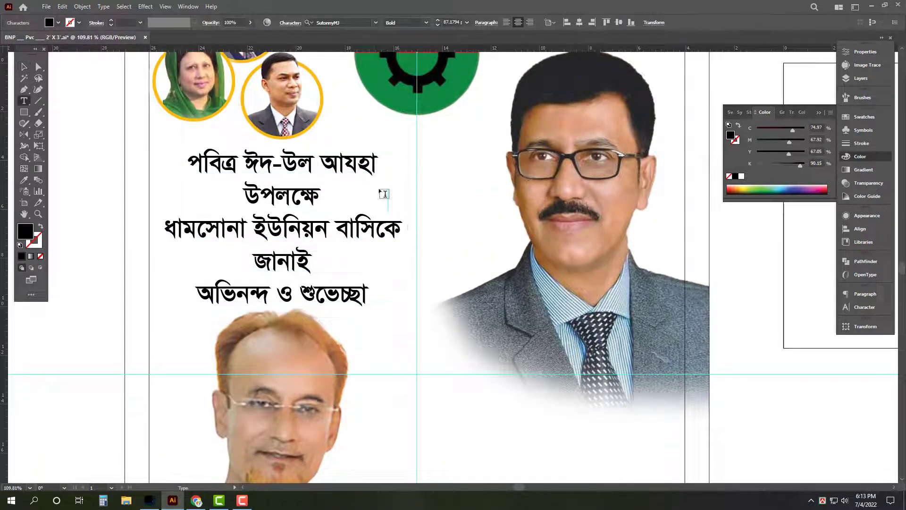
{"action": "key", "text": "BackSpace"}
{"action": "key", "text": "Escape"}
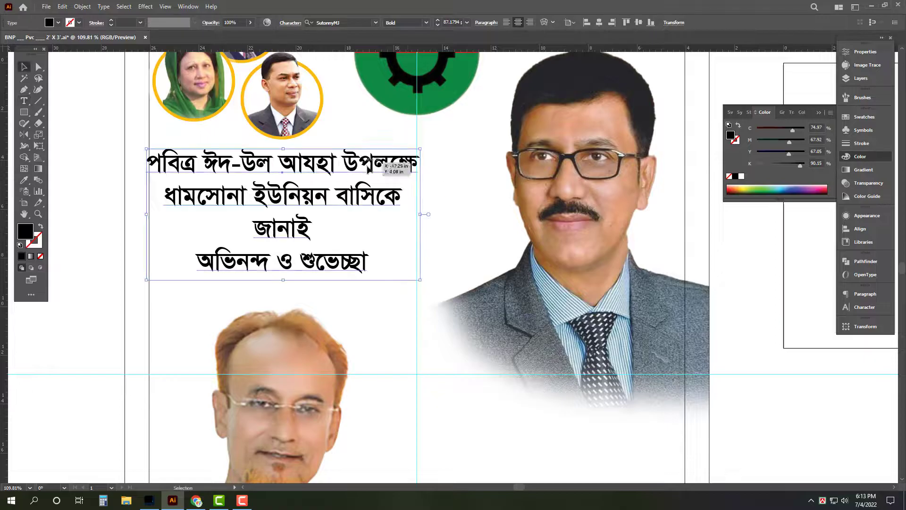
{"action": "left_click_drag", "start_coordinate": [380, 161], "coordinate": [390, 173]}
- Narrow the first greeting line to 87% horizontal scale
{"action": "triple_click", "coordinate": [391, 177]}
{"action": "key", "text": "ctrl+t"}
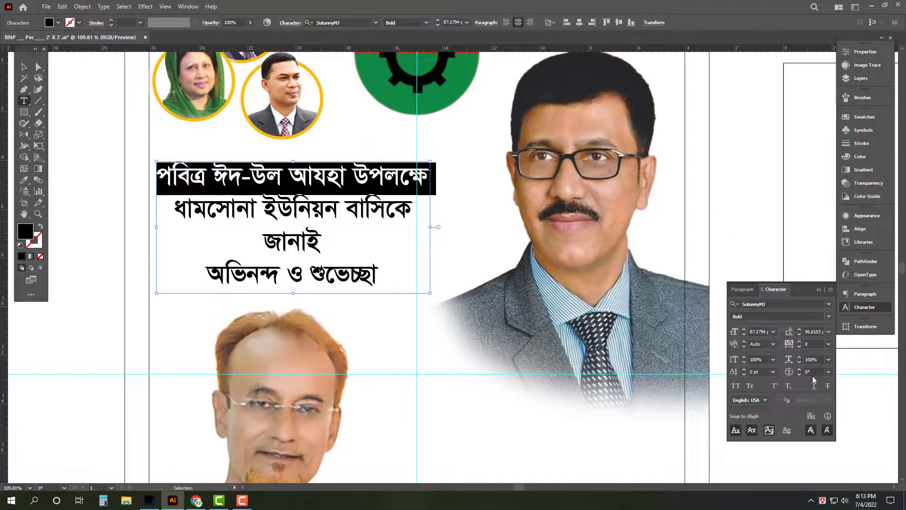
{"action": "scroll", "coordinate": [812, 360], "scroll_direction": "down", "scroll_amount": 4}
{"action": "scroll", "coordinate": [813, 360], "scroll_direction": "down", "scroll_amount": 3}
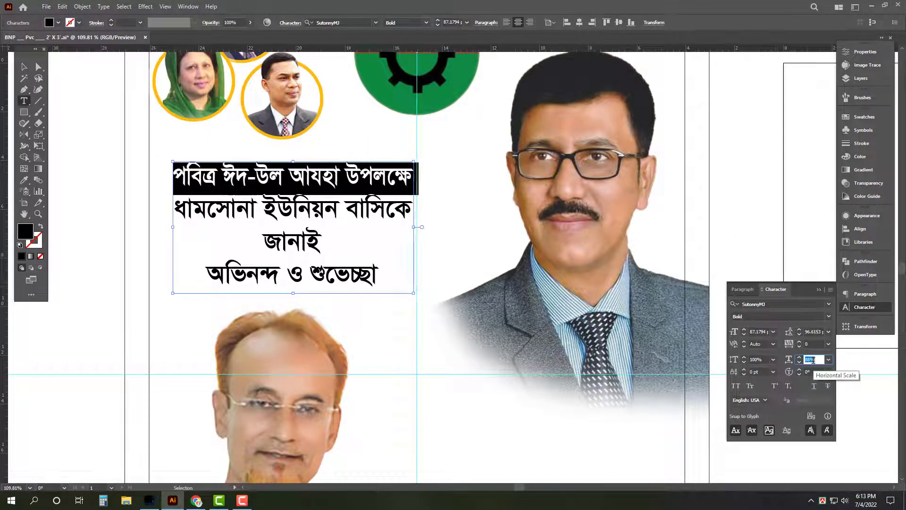
{"action": "scroll", "coordinate": [813, 360], "scroll_direction": "down", "scroll_amount": 3}
{"action": "scroll", "coordinate": [813, 360], "scroll_direction": "down", "scroll_amount": 3}
{"action": "key", "text": "Escape"}
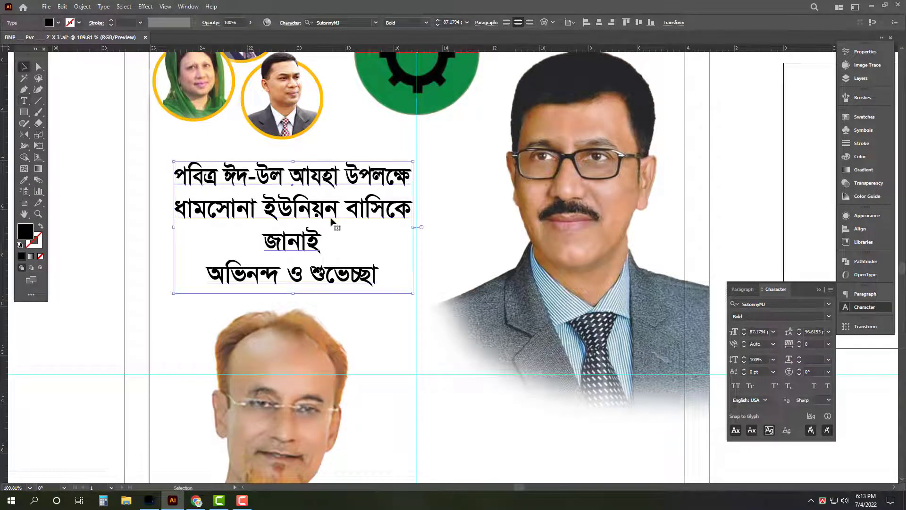
{"action": "scroll", "coordinate": [343, 293], "scroll_direction": "down", "scroll_amount": 2}
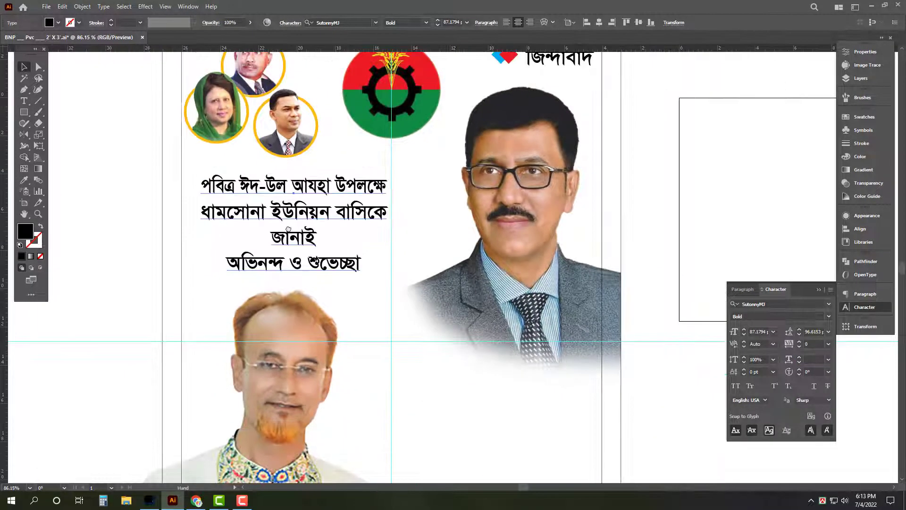
- Delete the last line অভিনন্দ ও শুভেচ্ছা and enlarge the greeting block
{"action": "triple_click", "coordinate": [279, 215]}
{"action": "key", "text": "BackSpace"}
{"action": "key", "text": "Escape"}
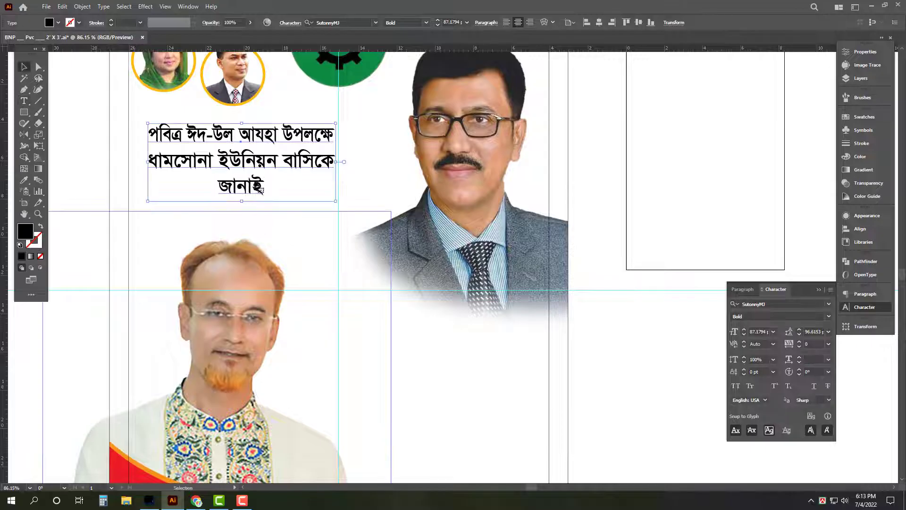
{"action": "left_click_drag", "start_coordinate": [148, 161], "coordinate": [128, 161]}
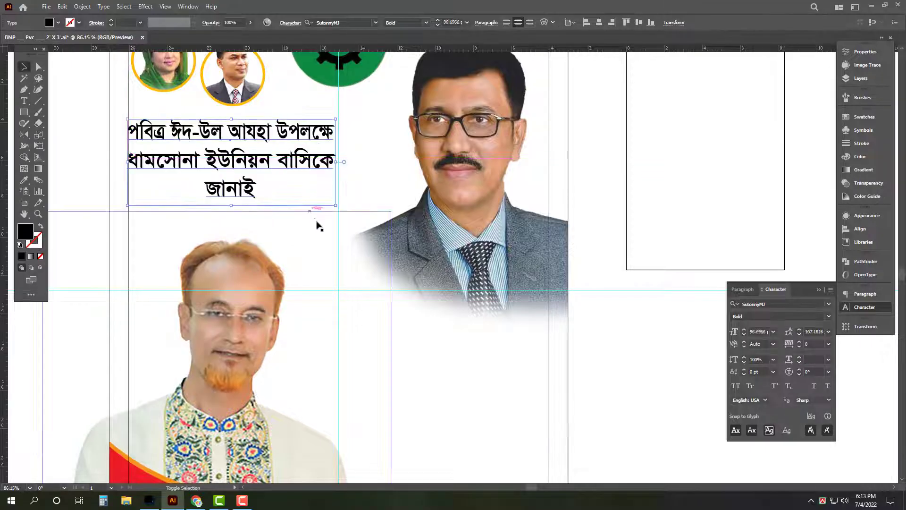
{"action": "left_click_drag", "start_coordinate": [336, 206], "coordinate": [365, 221]}
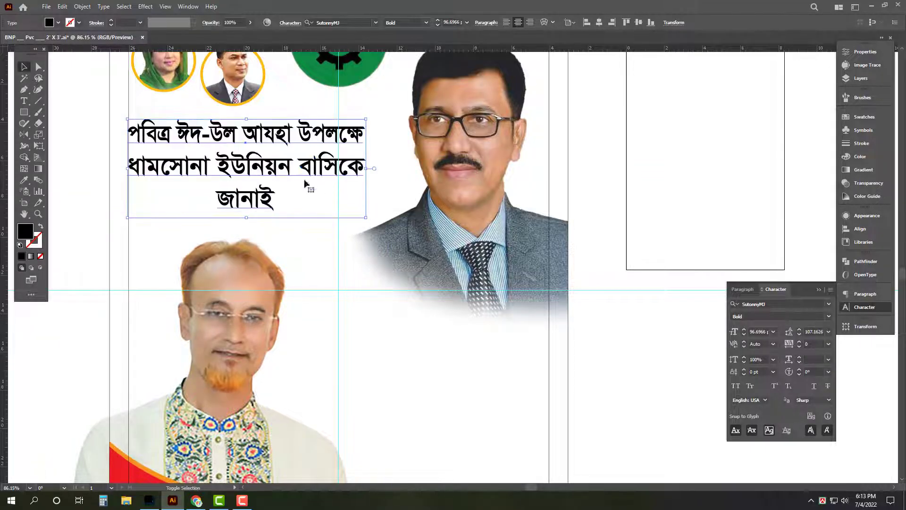
{"action": "scroll", "coordinate": [255, 147], "scroll_direction": "down", "scroll_amount": 2}
- Make a lower copy of the greeting, retype it as অভিনন্দ ও শুভেচ্ছা, and enlarge it
{"action": "left_click_drag", "start_coordinate": [290, 175], "coordinate": [397, 308]}
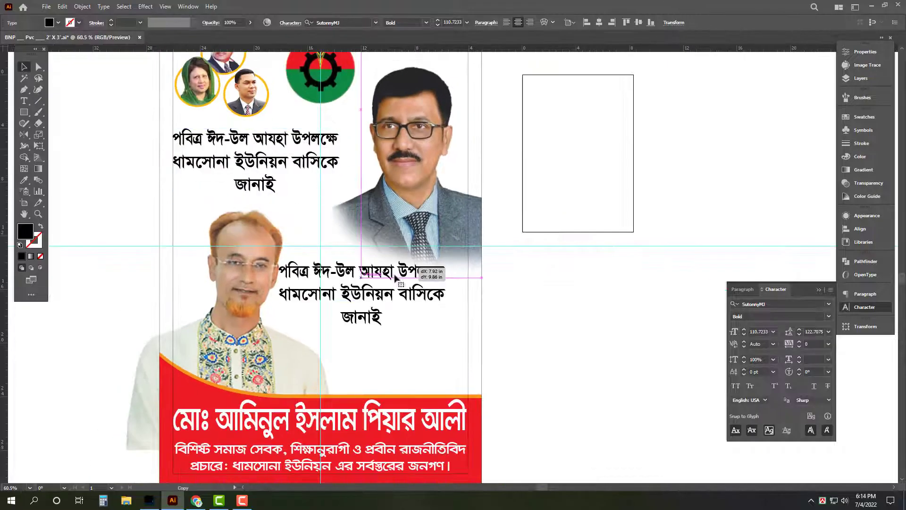
{"action": "key", "text": "ctrl+a"}
{"action": "left_click", "coordinate": [397, 308]}
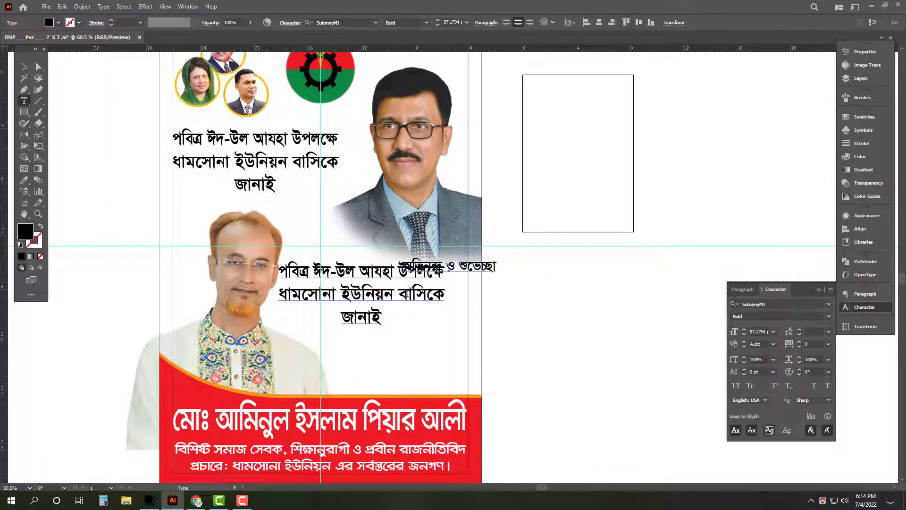
{"action": "triple_click", "coordinate": [392, 295]}
{"action": "key", "text": "ctrl+a"}
{"action": "type", "text": "অভিনন্দ ও শুভেচ্ছা"}
{"action": "key", "text": "Escape"}
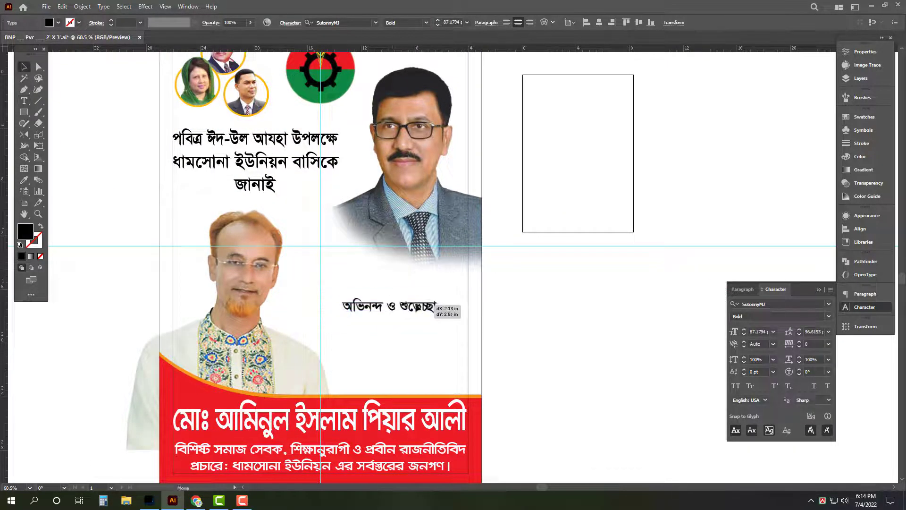
{"action": "scroll", "coordinate": [425, 321], "scroll_direction": "up", "scroll_amount": 2, "text": "alt"}
{"action": "mouse_move", "coordinate": [461, 299]}
{"action": "left_mouse_down"}
{"action": "mouse_move", "coordinate": [506, 300]}
{"action": "mouse_move", "coordinate": [479, 274]}
{"action": "left_mouse_up"}
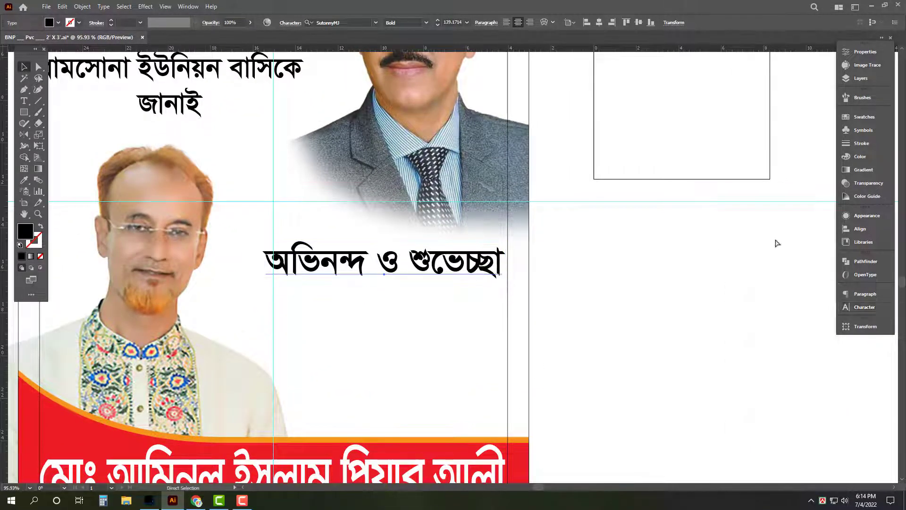
- Set the new line's font to Li Kongka Borno ANSI V1
{"action": "type", "text": "li n"}
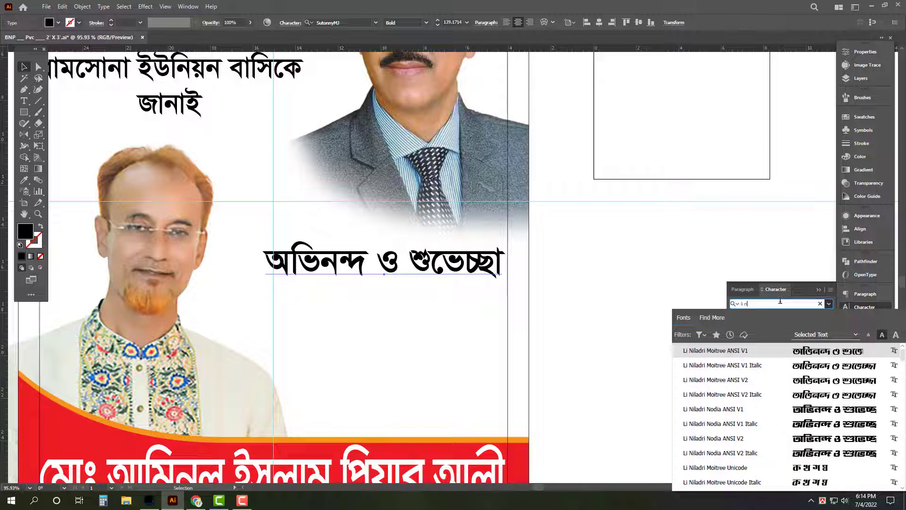
{"action": "key", "text": "BackSpace"}
{"action": "key", "text": "BackSpace"}
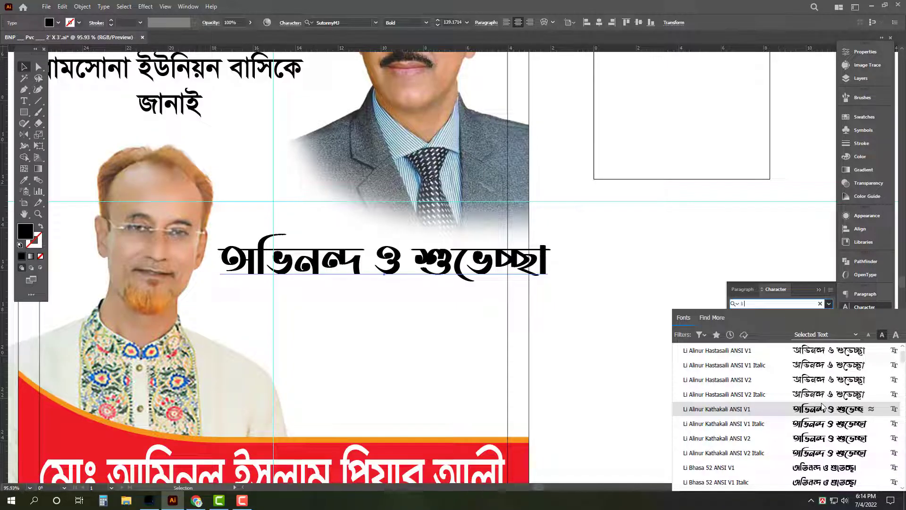
{"action": "scroll", "coordinate": [824, 406], "scroll_direction": "down", "scroll_amount": 1}
{"action": "scroll", "coordinate": [822, 406], "scroll_direction": "down", "scroll_amount": 1}
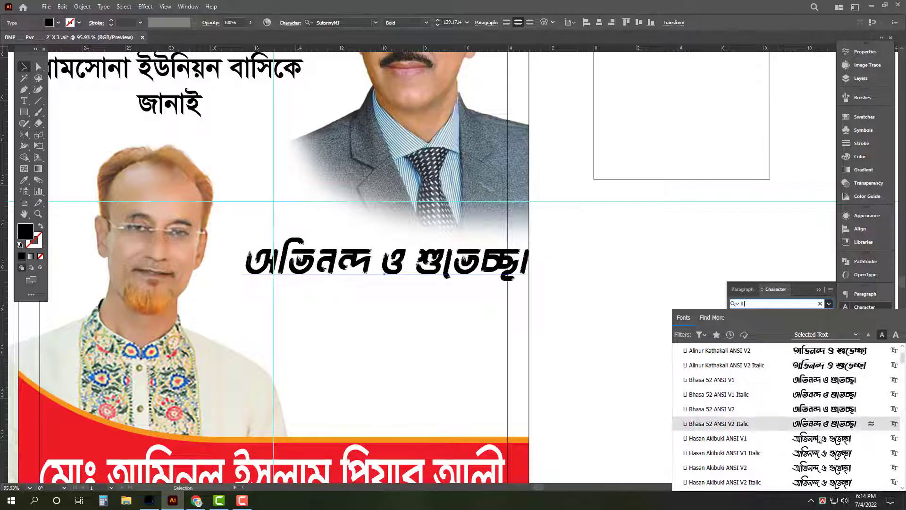
{"action": "scroll", "coordinate": [820, 454], "scroll_direction": "down", "scroll_amount": 1}
{"action": "scroll", "coordinate": [820, 448], "scroll_direction": "down", "scroll_amount": 1}
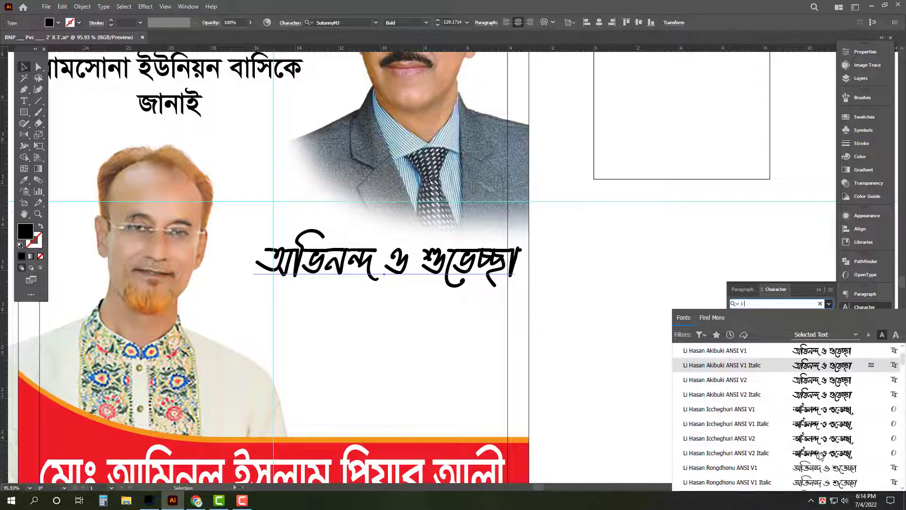
{"action": "scroll", "coordinate": [813, 420], "scroll_direction": "down", "scroll_amount": 1}
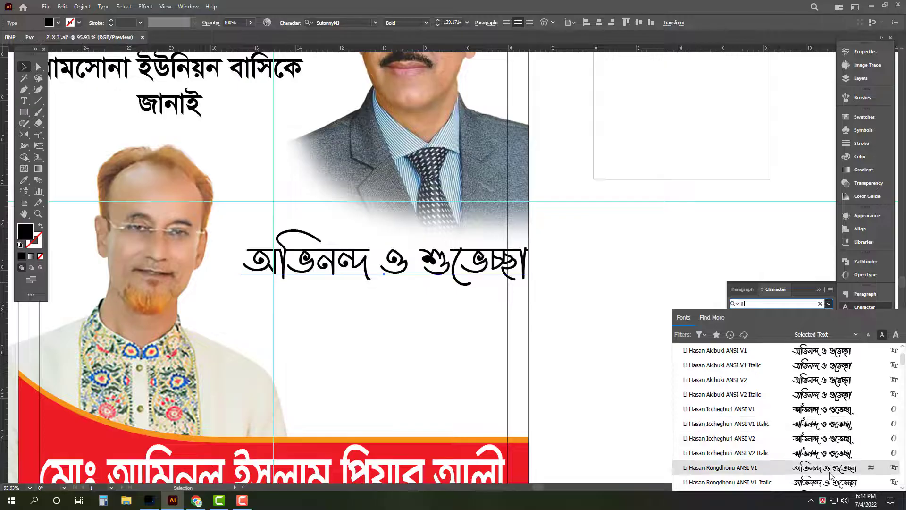
{"action": "scroll", "coordinate": [816, 430], "scroll_direction": "down", "scroll_amount": 1}
{"action": "scroll", "coordinate": [821, 442], "scroll_direction": "down", "scroll_amount": 1}
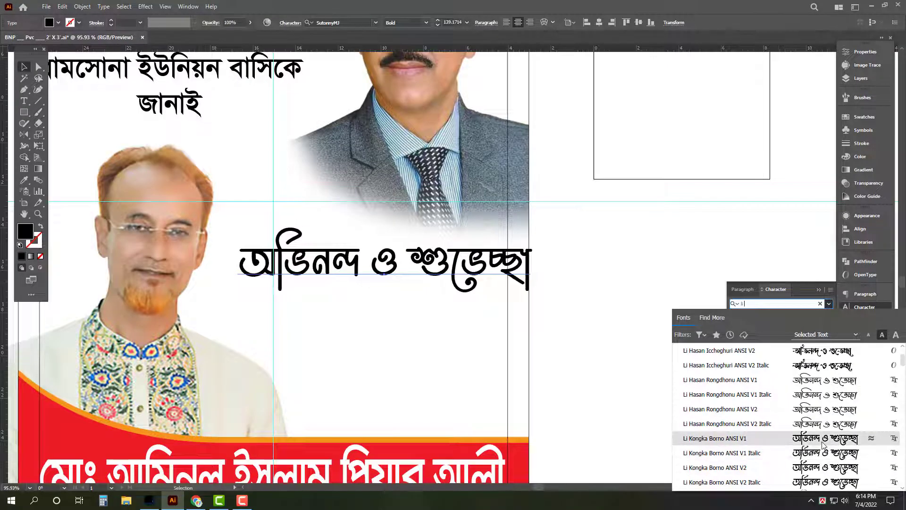
{"action": "left_click", "coordinate": [822, 439]}
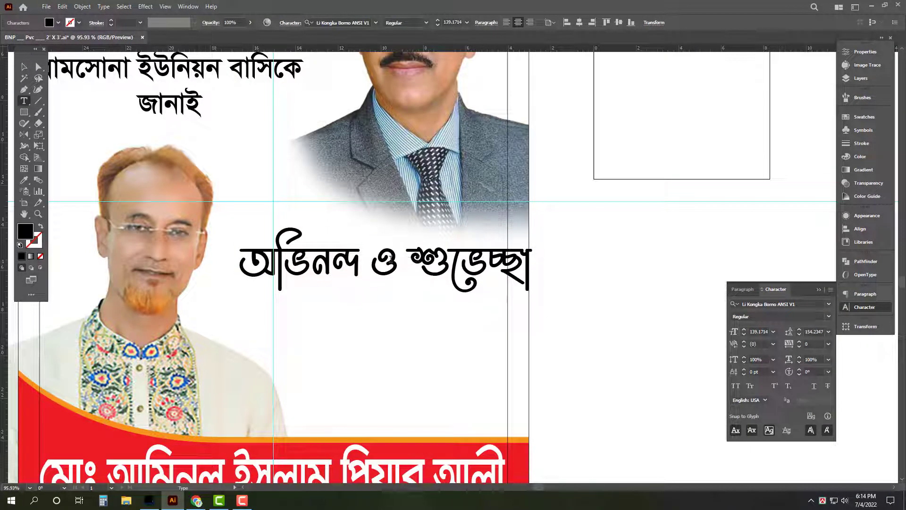
{"action": "key", "text": "Escape"}
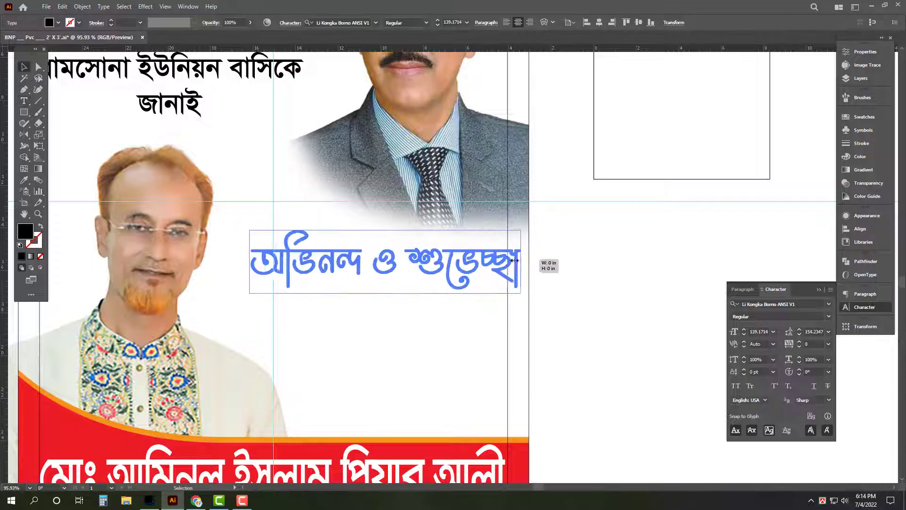
- Make the large অভিনন্দ ও শুভেচ্ছা greeting narrower and taller
{"action": "left_click_drag", "start_coordinate": [531, 261], "coordinate": [509, 262]}
{"action": "left_click_drag", "start_coordinate": [385, 233], "coordinate": [386, 214]}
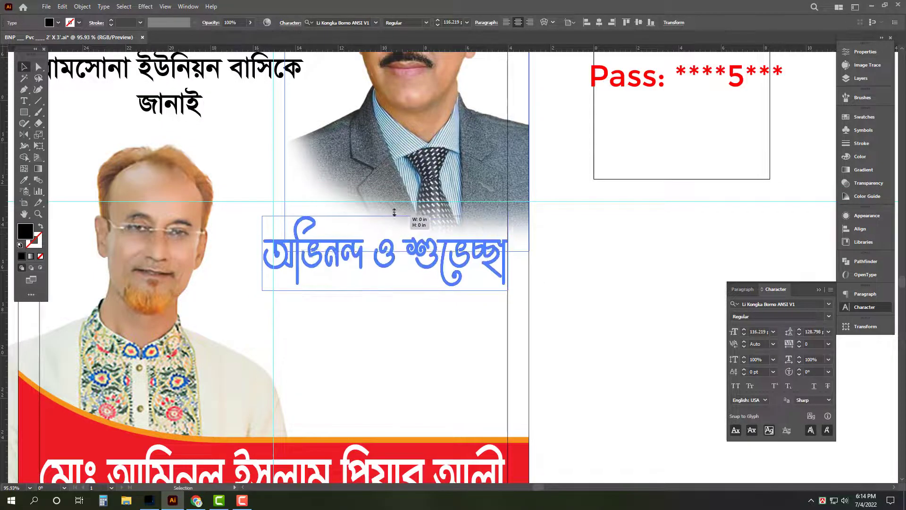
{"action": "left_click", "coordinate": [307, 299]}
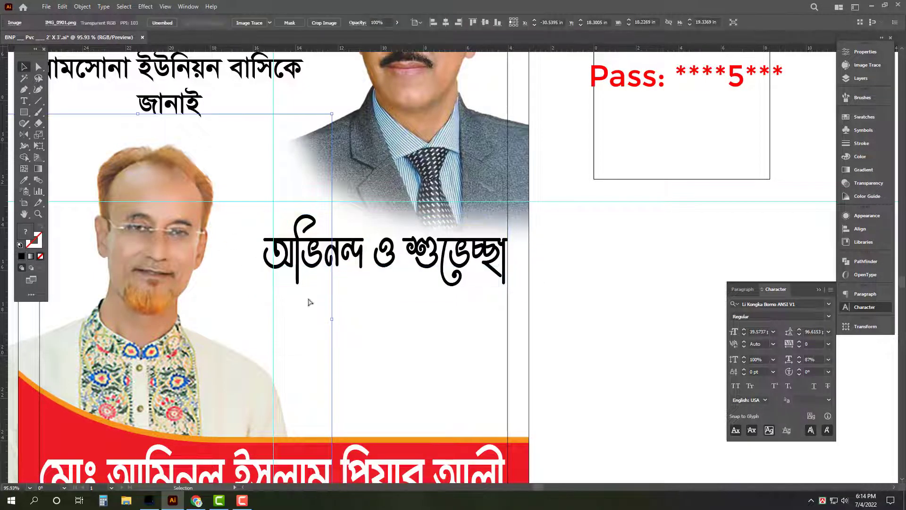
- Crop the lower-left IMG_0901.png portrait inward so it stays within the poster
{"action": "scroll", "coordinate": [292, 297], "scroll_direction": "down", "scroll_amount": 3}
{"action": "left_click", "coordinate": [287, 353]}
{"action": "left_click_drag", "start_coordinate": [223, 329], "coordinate": [222, 326]}
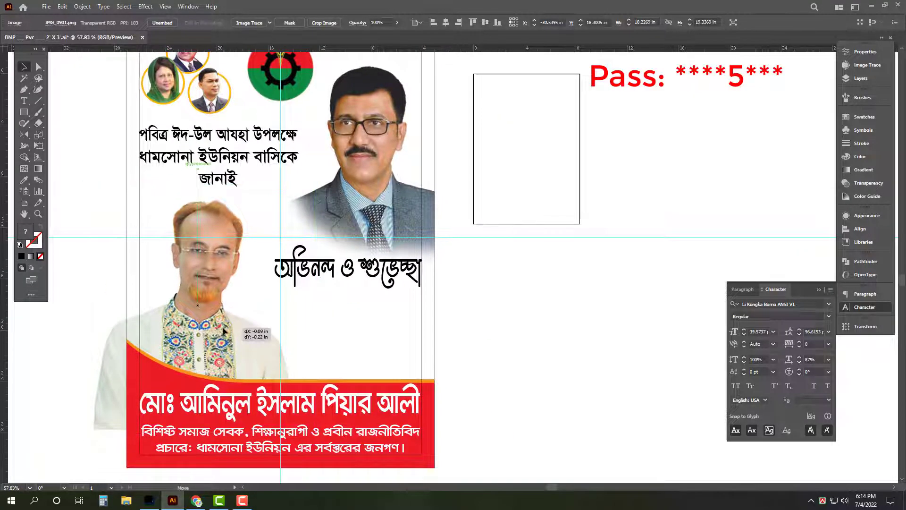
{"action": "left_click", "coordinate": [866, 51]}
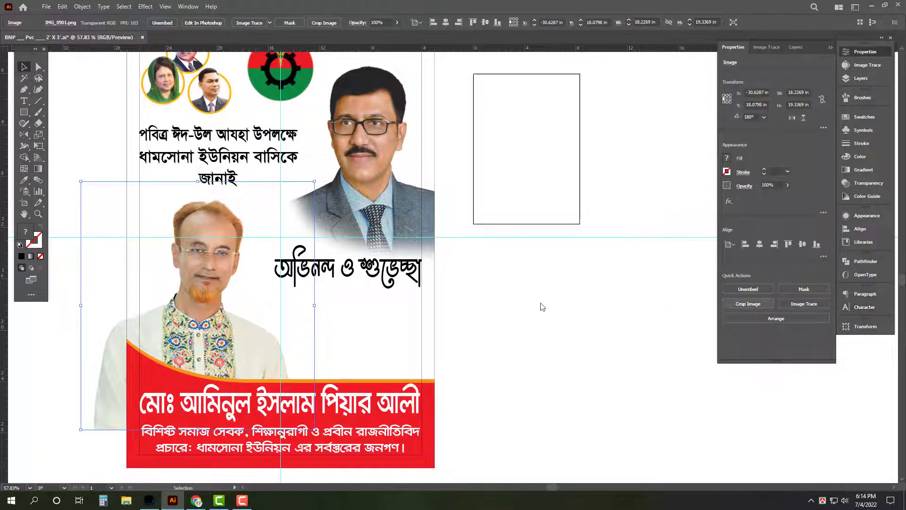
{"action": "left_click", "coordinate": [748, 303]}
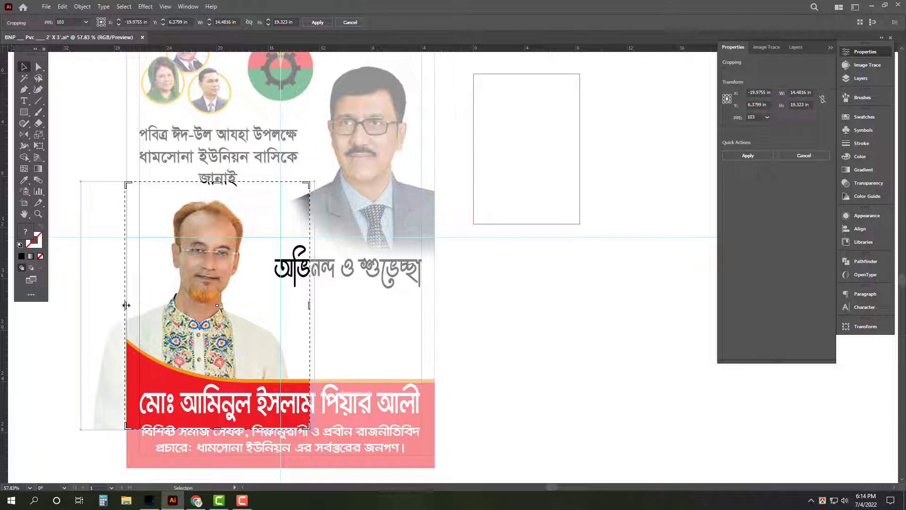
{"action": "left_click_drag", "start_coordinate": [126, 306], "coordinate": [127, 304]}
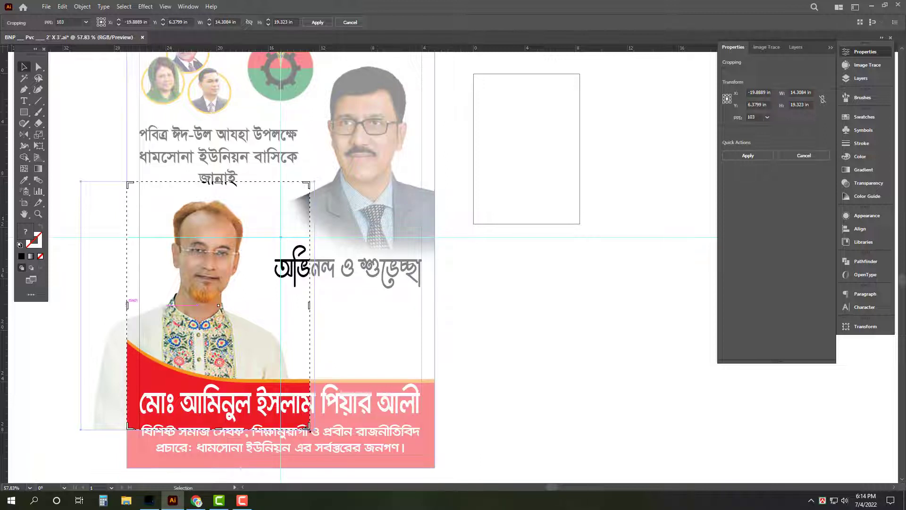
{"action": "left_click_drag", "start_coordinate": [309, 427], "coordinate": [306, 395]}
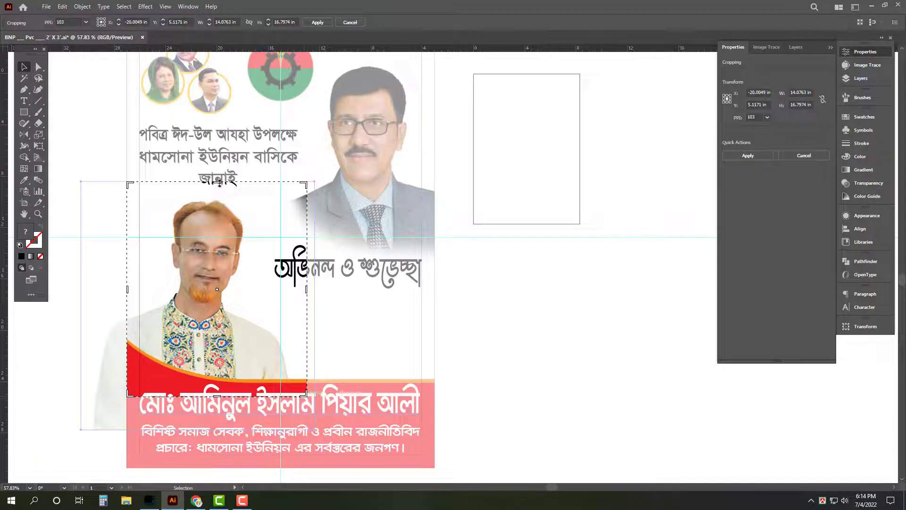
{"action": "left_click_drag", "start_coordinate": [219, 183], "coordinate": [219, 191]}
- Apply the portrait crop and select the three-line Eid greeting block
{"action": "key", "text": "Return"}
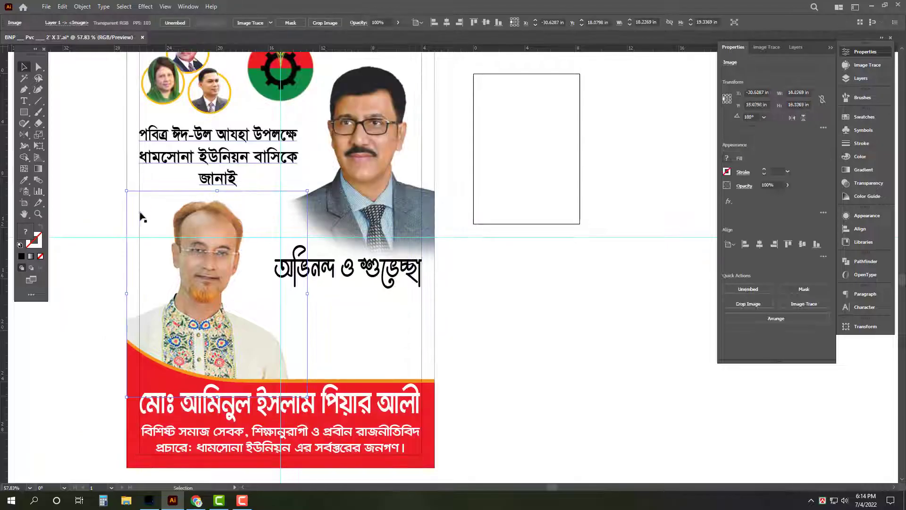
{"action": "left_click", "coordinate": [552, 308]}
{"action": "left_click", "coordinate": [349, 271]}
{"action": "scroll", "coordinate": [443, 295], "scroll_direction": "down", "scroll_amount": 1}
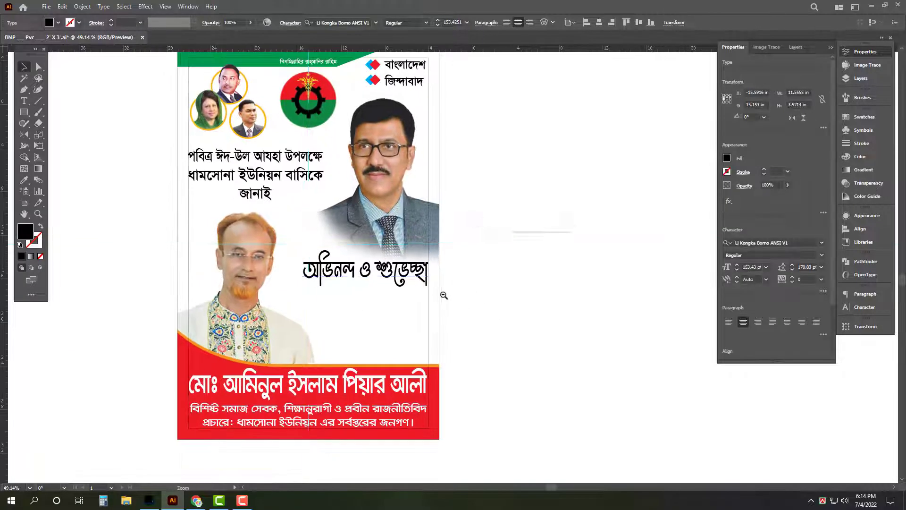
{"action": "left_click_drag", "start_coordinate": [435, 168], "coordinate": [446, 216]}
{"action": "left_click", "coordinate": [269, 224]}
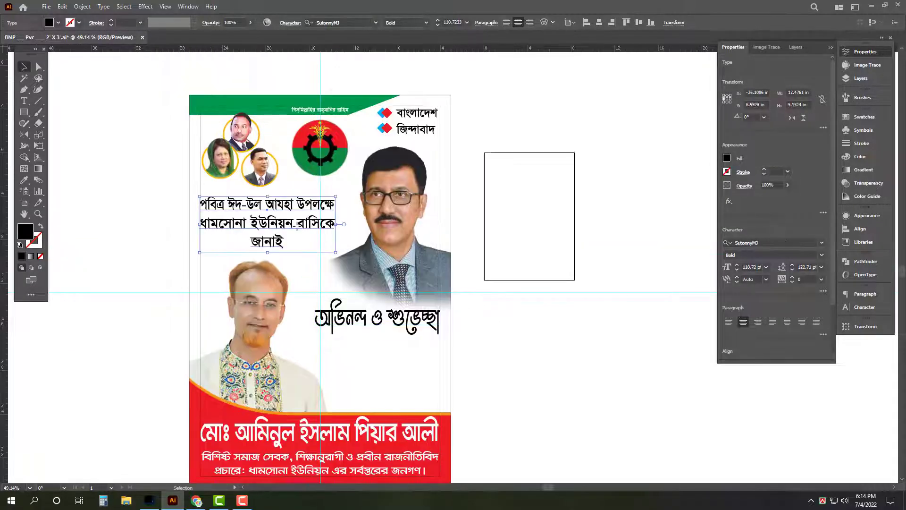
- Colour the line ধামসোনা ইউনিয়ন বাসিকে blue via CMYK values
{"action": "left_click", "coordinate": [861, 159]}
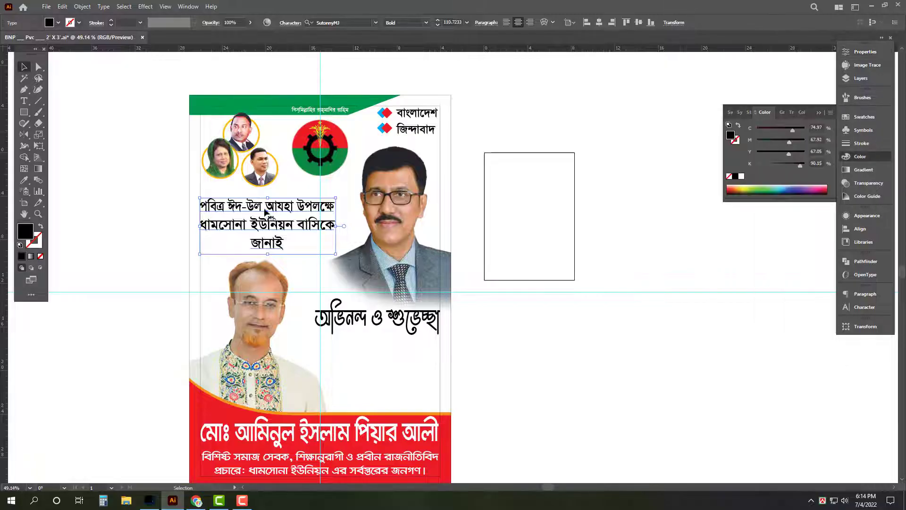
{"action": "key", "text": "t"}
{"action": "scroll", "coordinate": [236, 198], "scroll_direction": "up", "scroll_amount": 1}
{"action": "scroll", "coordinate": [236, 198], "scroll_direction": "up", "scroll_amount": 1}
{"action": "triple_click", "coordinate": [306, 257]}
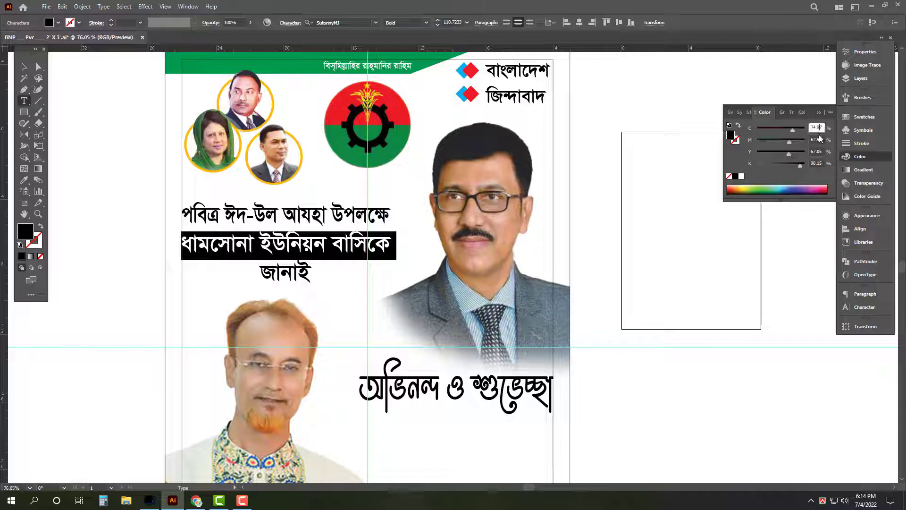
{"action": "type", "text": "0"}
{"action": "key", "text": "Return"}
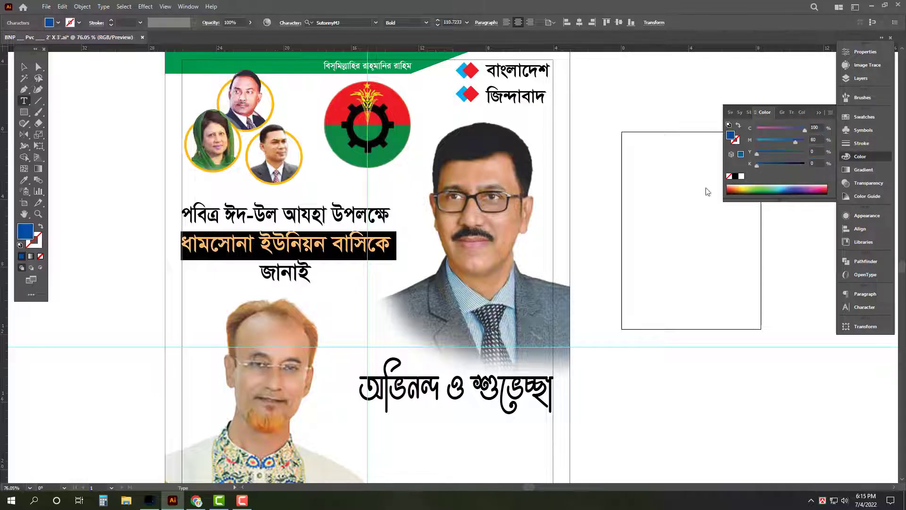
- Colour the word জানাই red via CMYK values
{"action": "triple_click", "coordinate": [341, 263]}
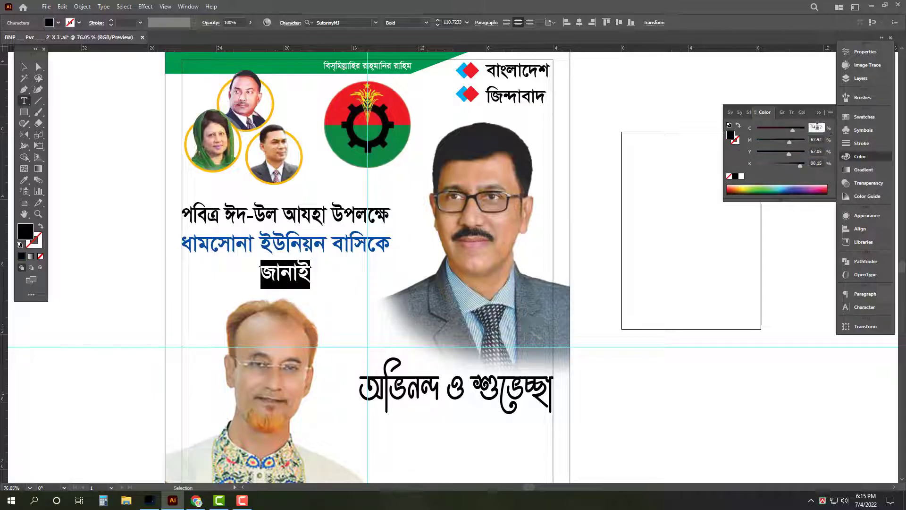
{"action": "type", "text": "0"}
{"action": "key", "text": "Tab"}
{"action": "type", "text": "1"}
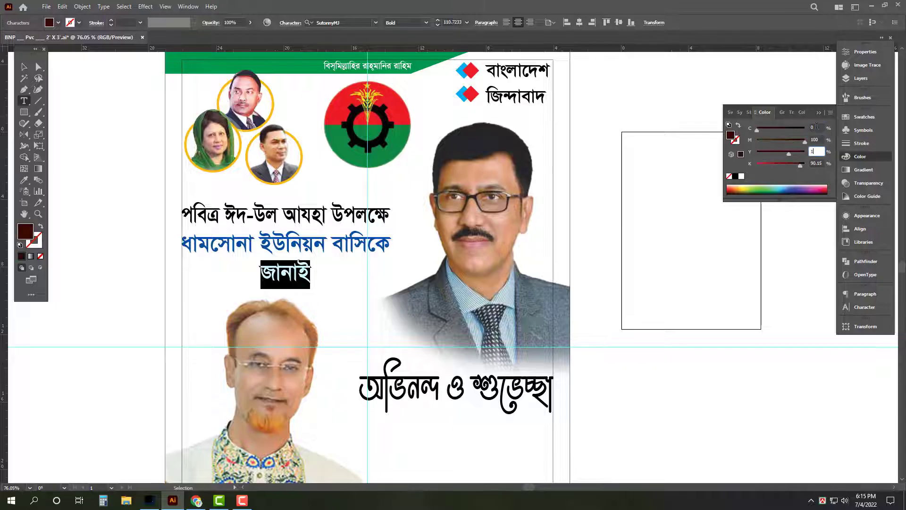
{"action": "type", "text": "0"}
{"action": "key", "text": "Return"}
- Colour the large অভিনন্দ ও শুভেচ্ছা greeting deep magenta (C0 M100 Y0 K50)
{"action": "key", "text": "Escape"}
{"action": "left_click", "coordinate": [523, 388]}
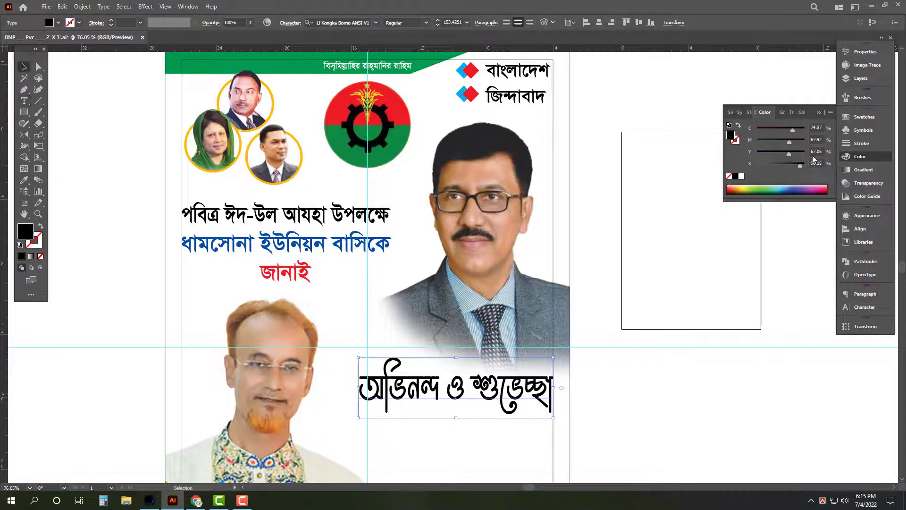
{"action": "type", "text": "0"}
{"action": "key", "text": "Tab"}
{"action": "type", "text": "10"}
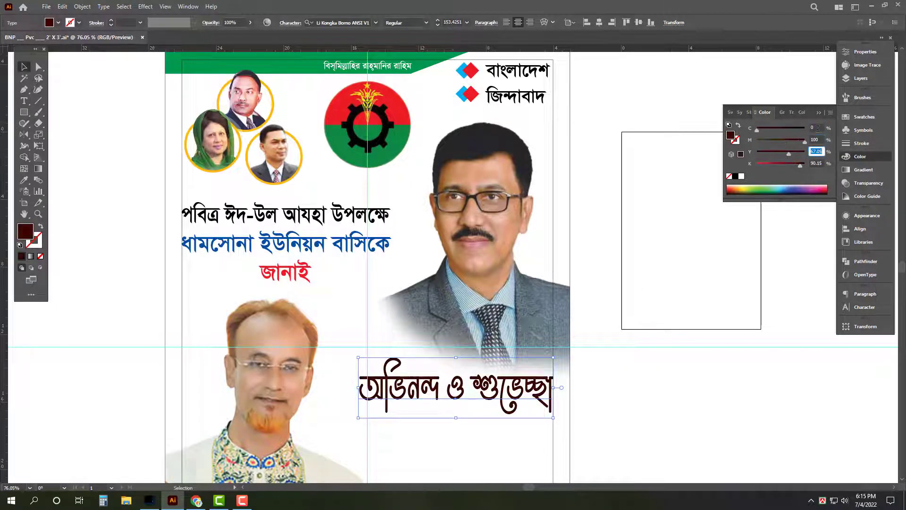
{"action": "type", "text": "0"}
{"action": "key", "text": "Return"}
{"action": "left_click", "coordinate": [565, 370]}
{"action": "scroll", "coordinate": [564, 370], "scroll_direction": "down", "scroll_amount": 2}
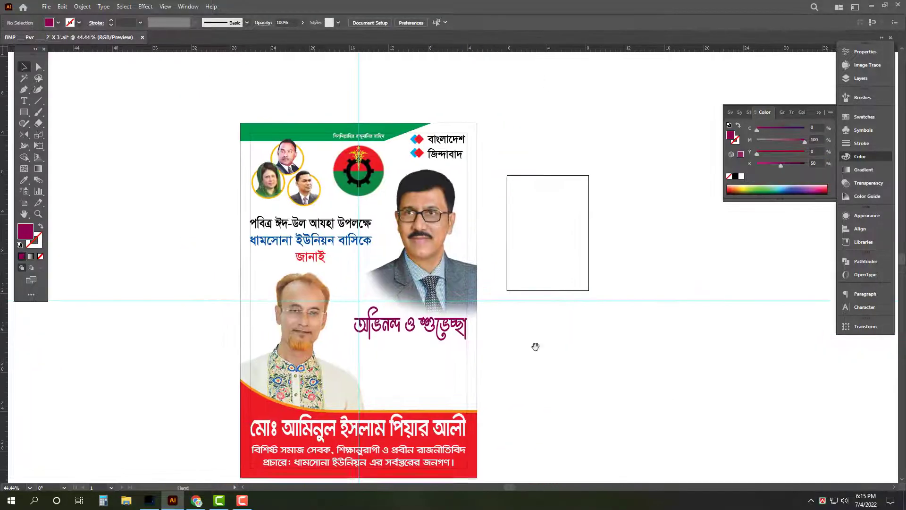
{"action": "left_click_drag", "start_coordinate": [597, 347], "coordinate": [581, 295]}
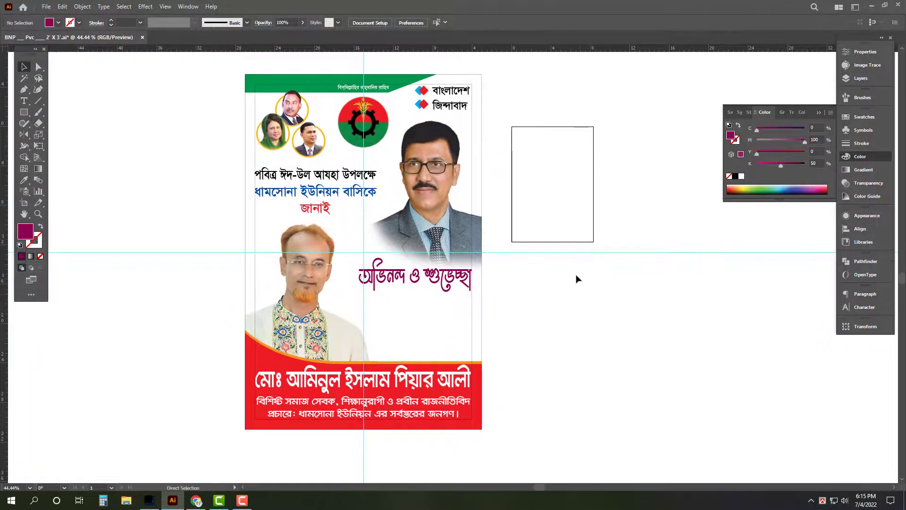
{"action": "left_click", "coordinate": [430, 333]}
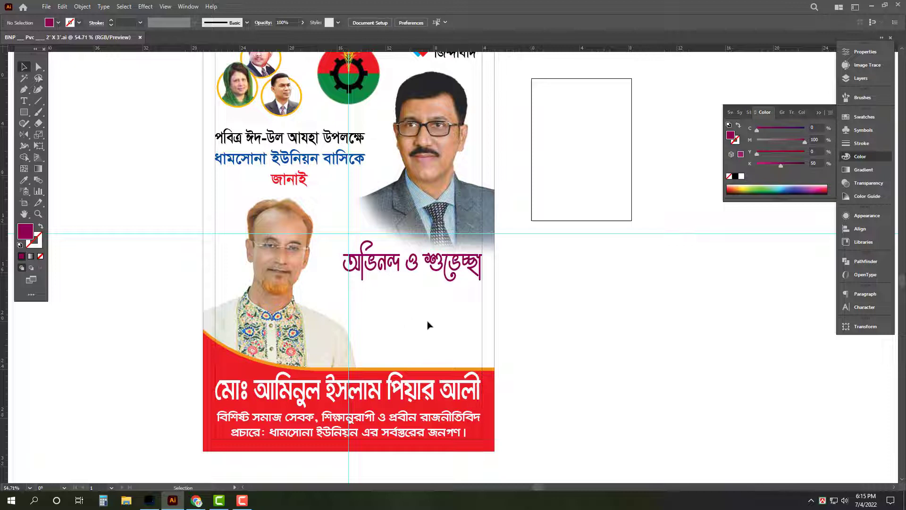
- Browse to All Design (G:) › Political › Eid Banner › Design and select 8048.eps
{"action": "key", "text": "super"}
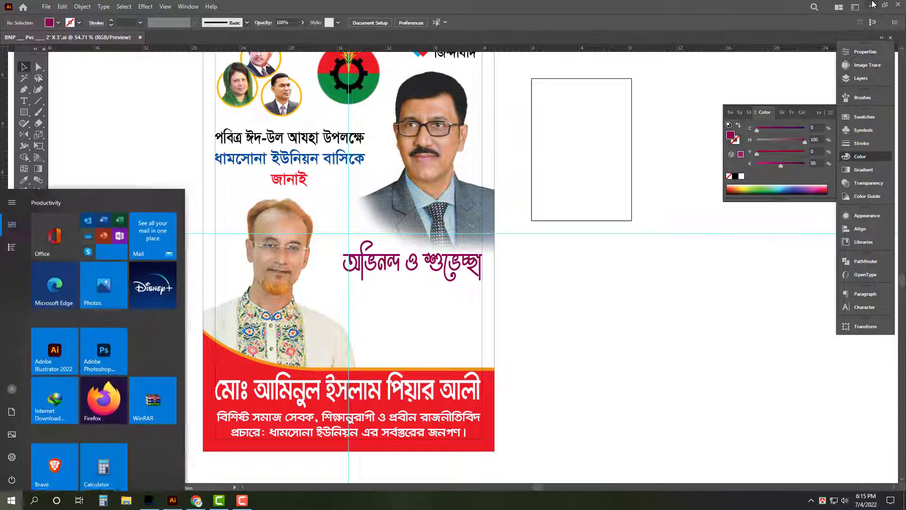
{"action": "key", "text": "super+d"}
{"action": "key", "text": "Return"}
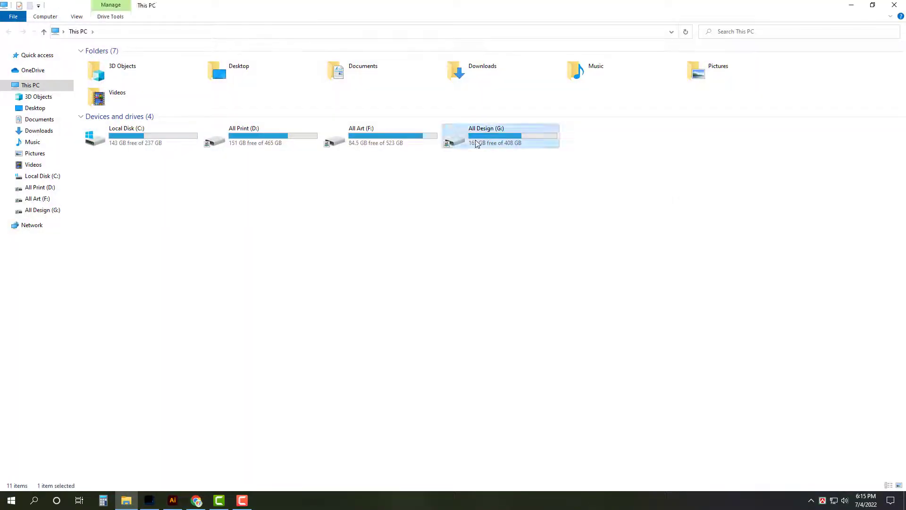
{"action": "double_click", "coordinate": [446, 136]}
{"action": "key", "text": "Return"}
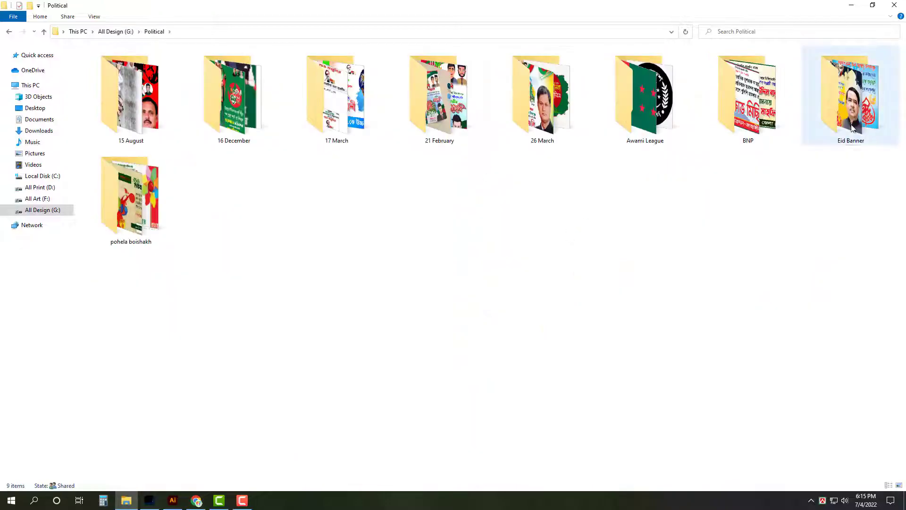
{"action": "double_click", "coordinate": [845, 94]}
{"action": "left_click", "coordinate": [177, 123]}
{"action": "key", "text": "Return"}
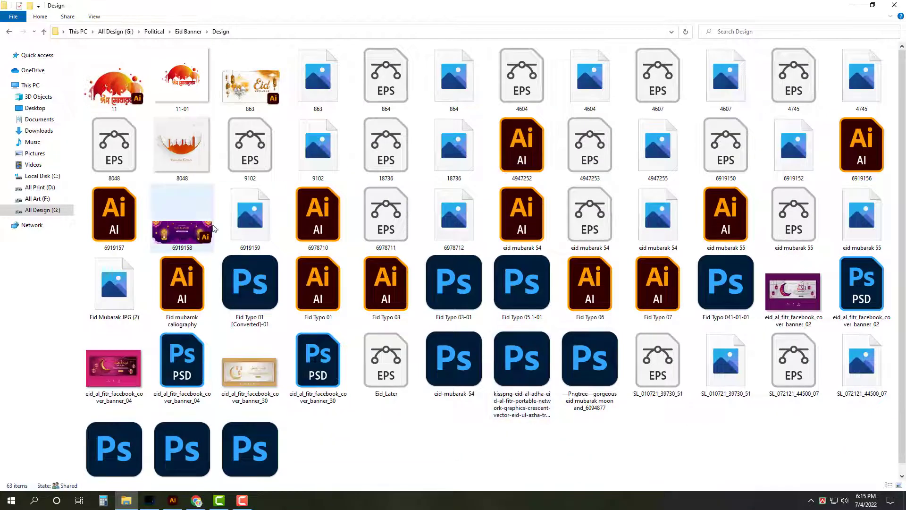
{"action": "key", "text": "Down"}
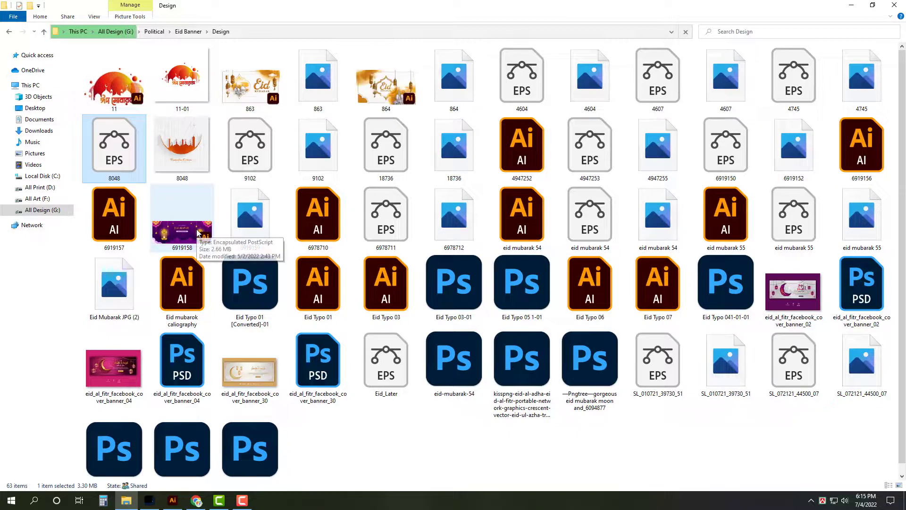
- Open 8048.eps in Illustrator and ungroup the Ramadan artwork
{"action": "double_click", "coordinate": [198, 233]}
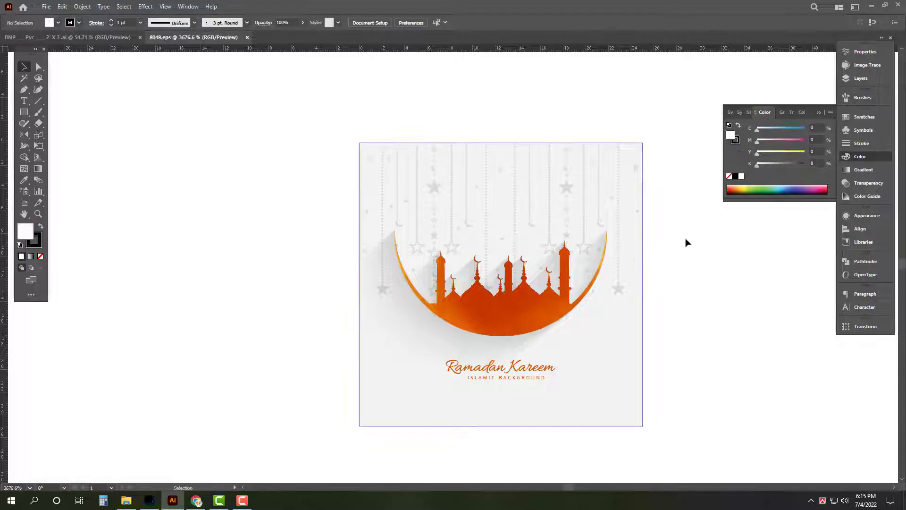
{"action": "left_click", "coordinate": [539, 294]}
{"action": "right_click", "coordinate": [539, 293]}
{"action": "left_click", "coordinate": [609, 261]}
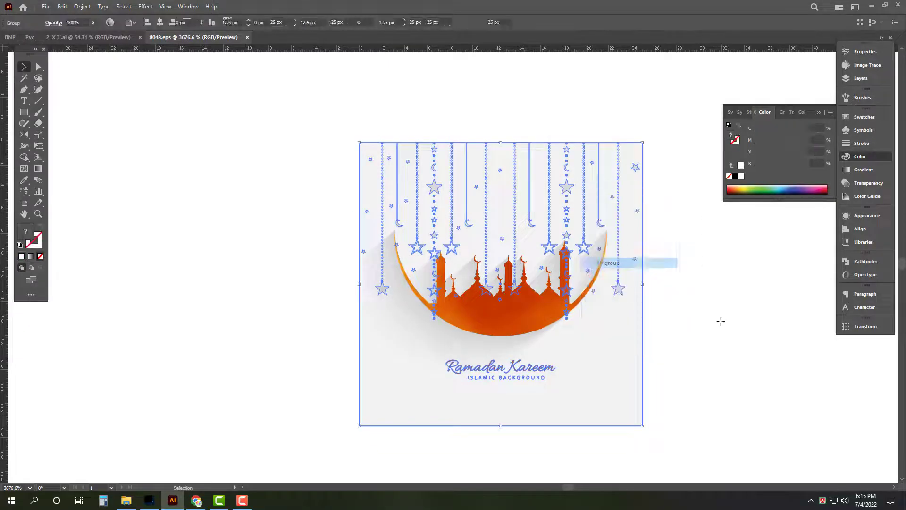
- Move the hanging stars and mosque background left, off the artboard
{"action": "left_click", "coordinate": [670, 117]}
{"action": "left_click_drag", "start_coordinate": [673, 112], "coordinate": [285, 196]}
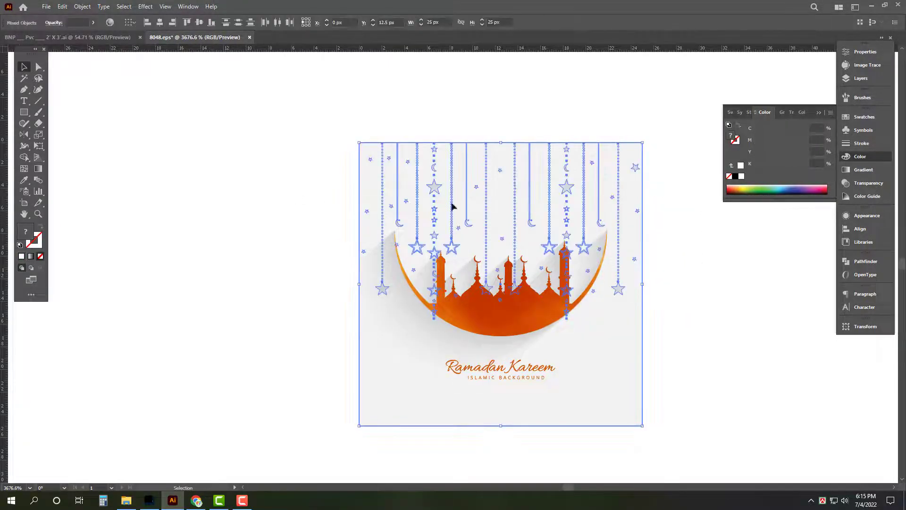
{"action": "left_click_drag", "start_coordinate": [525, 210], "coordinate": [279, 180]}
{"action": "left_click_drag", "start_coordinate": [650, 219], "coordinate": [508, 89]}
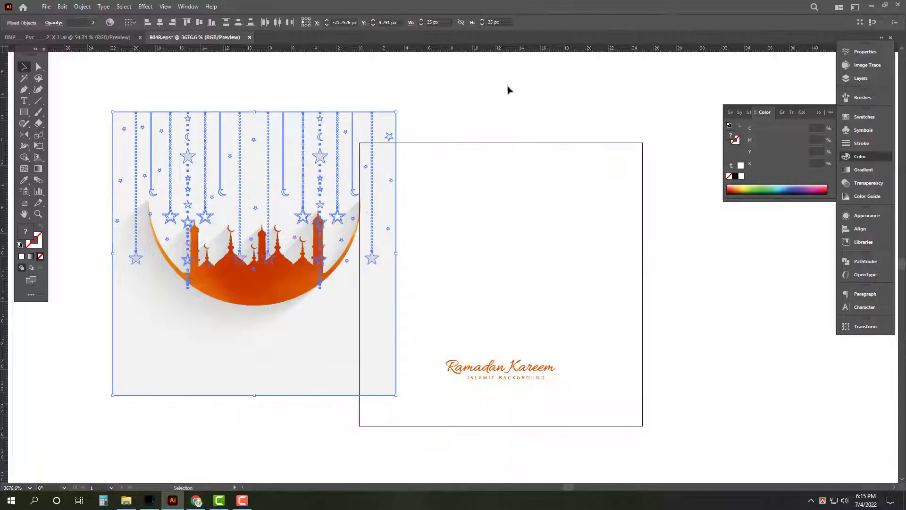
{"action": "left_click", "coordinate": [581, 124]}
- Release the clipping mask on the mosque group and shift the mosque and crescent
{"action": "left_click", "coordinate": [289, 280]}
{"action": "right_click", "coordinate": [372, 260]}
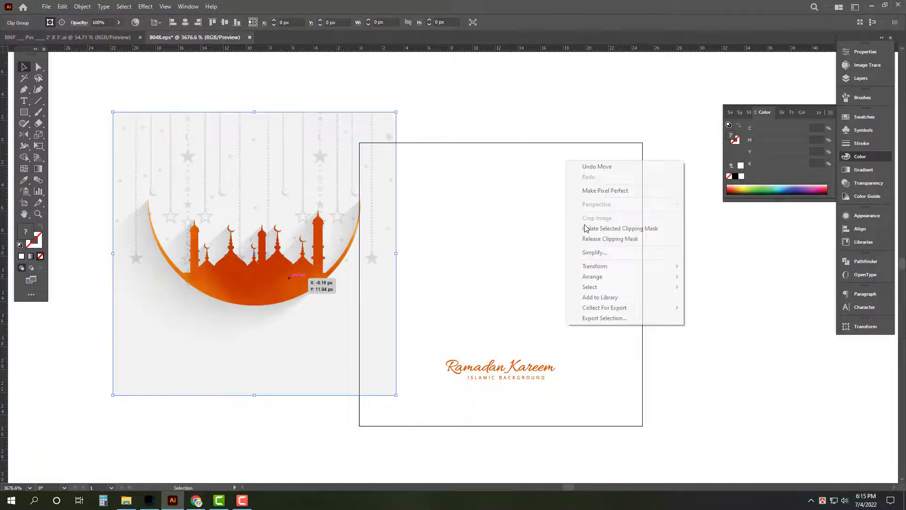
{"action": "left_click", "coordinate": [610, 238]}
{"action": "left_click", "coordinate": [664, 358]}
{"action": "left_click_drag", "start_coordinate": [302, 303], "coordinate": [295, 275]}
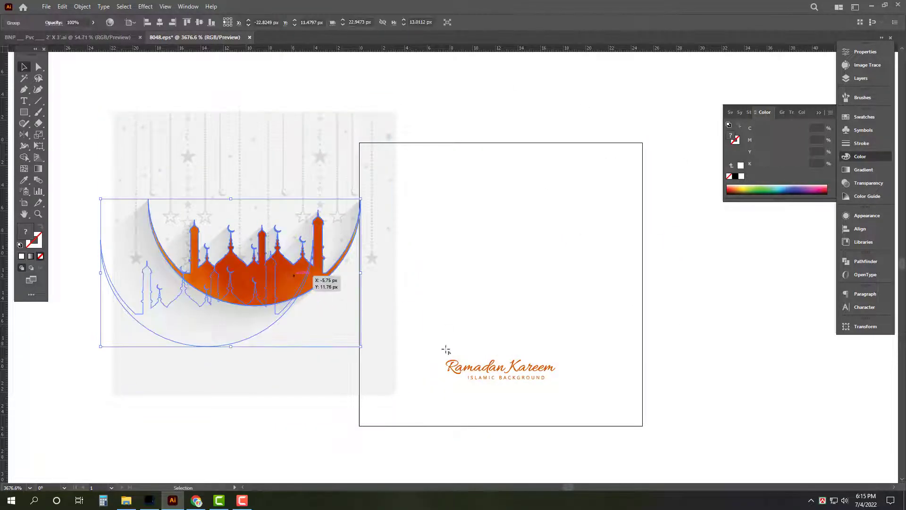
- Reposition the mosque and crescent artwork, then return to the BNP poster document
{"action": "left_click", "coordinate": [526, 285]}
{"action": "left_click_drag", "start_coordinate": [278, 314], "coordinate": [512, 271]}
{"action": "left_click_drag", "start_coordinate": [572, 285], "coordinate": [549, 290]}
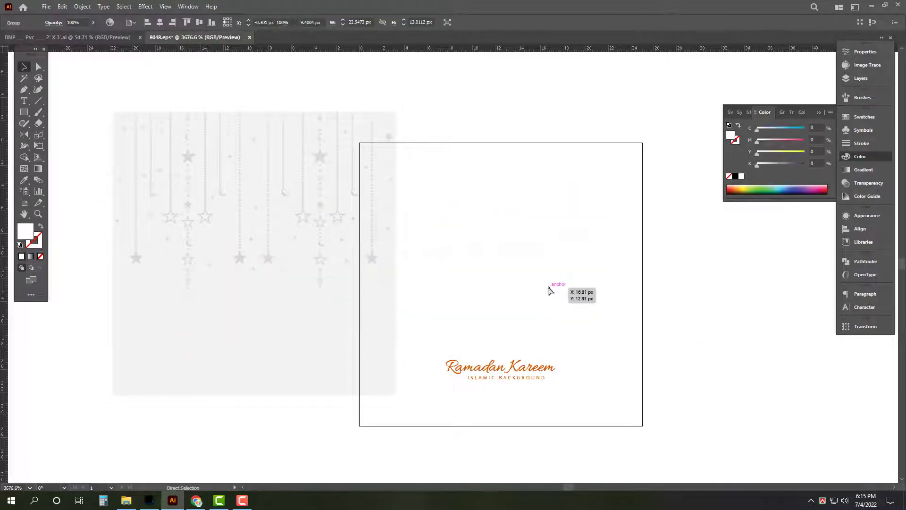
{"action": "key", "text": "ctrl+Tab"}
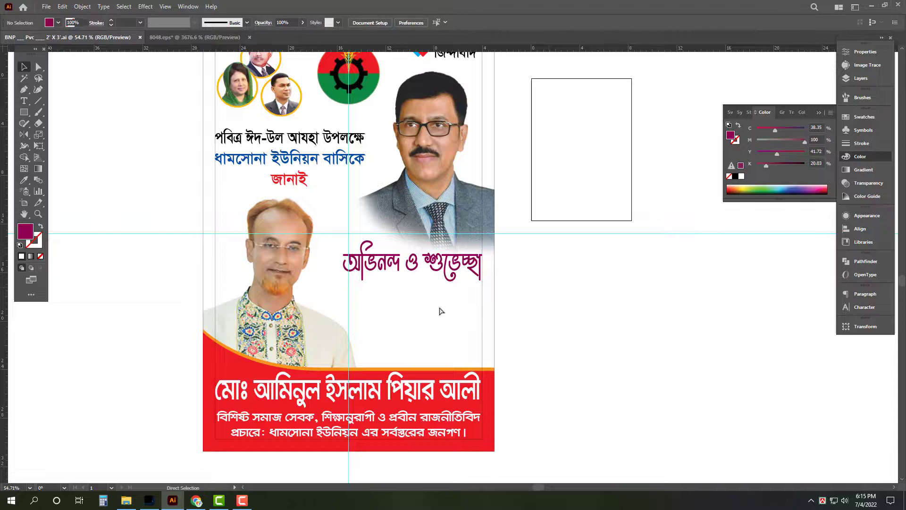
- Paste the mosque artwork into the poster and enlarge it
{"action": "key", "text": "ctrl+v"}
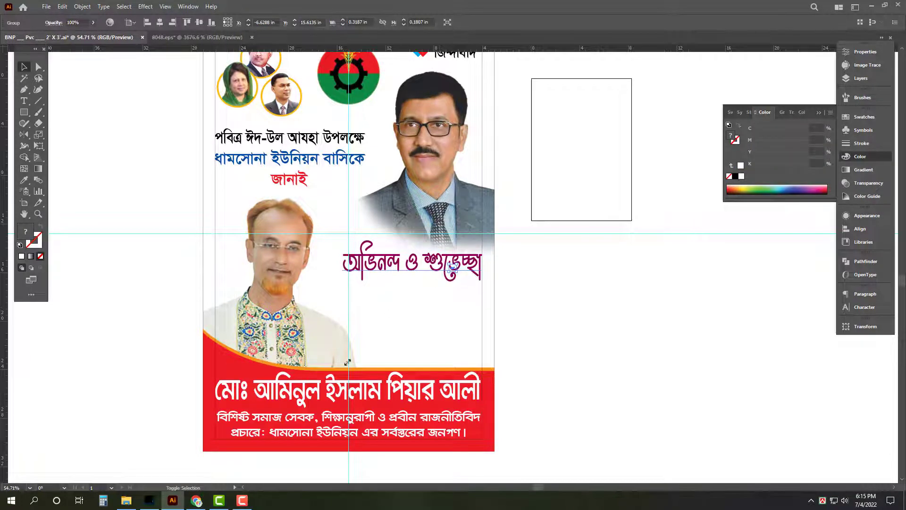
{"action": "left_click_drag", "start_coordinate": [347, 362], "coordinate": [372, 366]}
{"action": "left_click", "coordinate": [469, 310]}
{"action": "left_click_drag", "start_coordinate": [476, 248], "coordinate": [407, 307]}
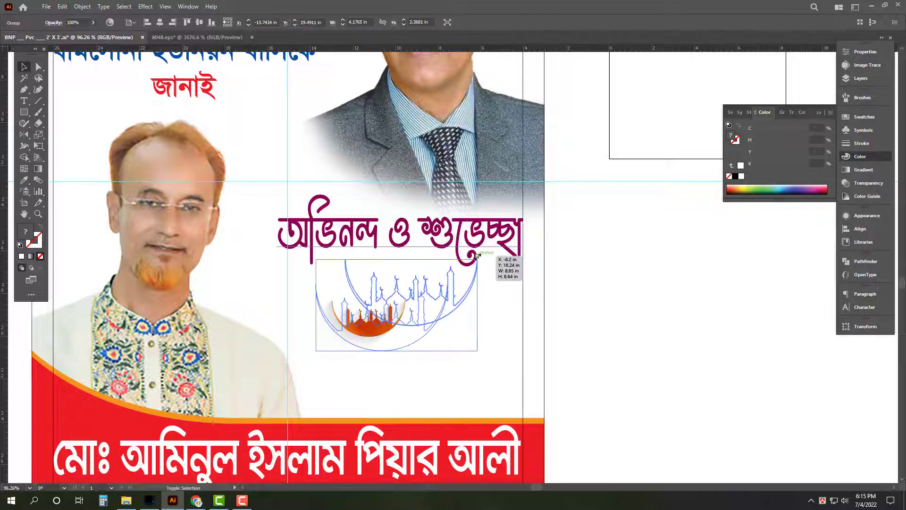
{"action": "left_click_drag", "start_coordinate": [407, 307], "coordinate": [394, 316]}
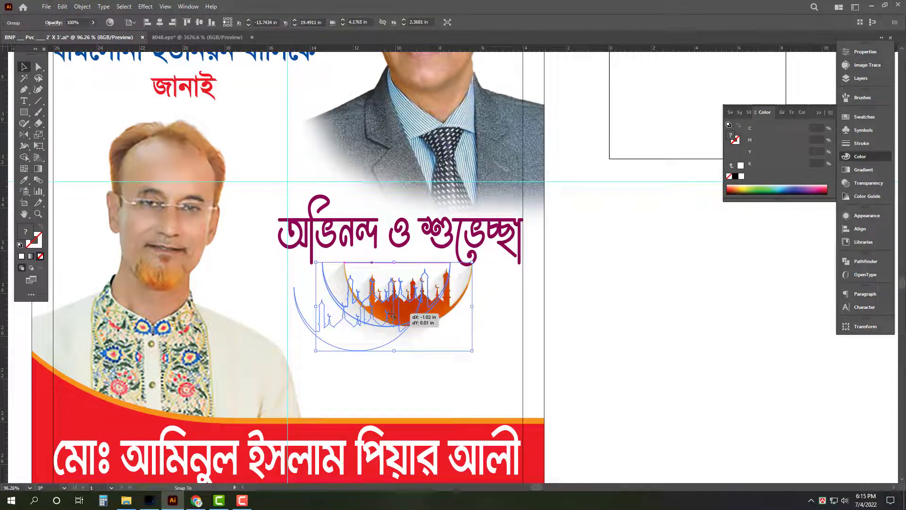
{"action": "left_click", "coordinate": [567, 296]}
- Reposition the mosque artwork beside the red জানাই text
{"action": "scroll", "coordinate": [520, 284], "scroll_direction": "down", "scroll_amount": 2}
{"action": "scroll", "coordinate": [501, 279], "scroll_direction": "down", "scroll_amount": 2}
{"action": "scroll", "coordinate": [490, 273], "scroll_direction": "down", "scroll_amount": 1}
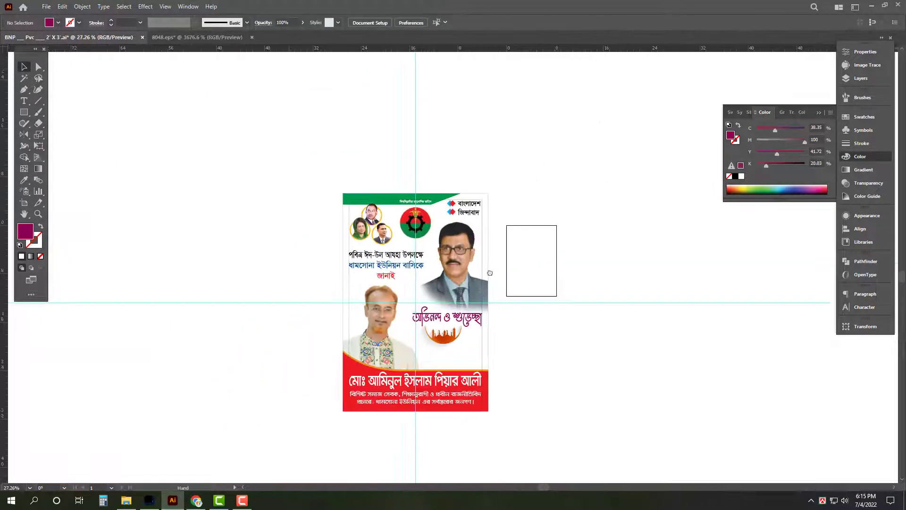
{"action": "scroll", "coordinate": [490, 272], "scroll_direction": "up", "scroll_amount": 3}
{"action": "mouse_move", "coordinate": [482, 328]}
{"action": "left_mouse_down"}
{"action": "mouse_move", "coordinate": [407, 219]}
{"action": "mouse_move", "coordinate": [442, 225]}
{"action": "mouse_move", "coordinate": [423, 220]}
{"action": "mouse_move", "coordinate": [527, 270]}
{"action": "left_mouse_up"}
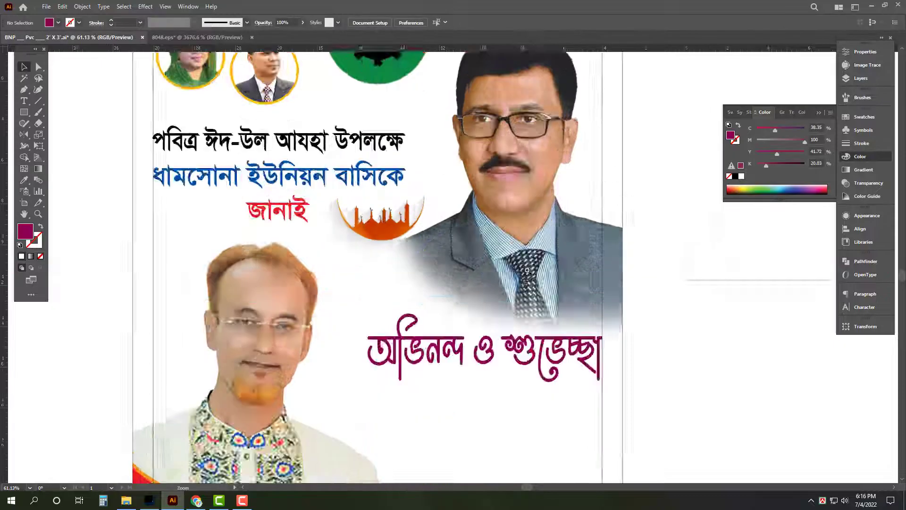
{"action": "left_click_drag", "start_coordinate": [390, 257], "coordinate": [372, 243]}
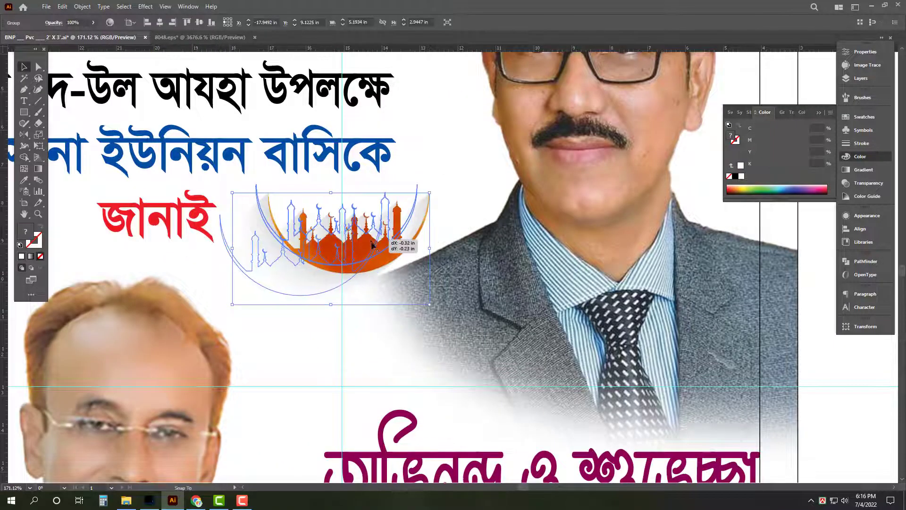
{"action": "key", "text": "ctrl+minus"}
{"action": "key", "text": "ctrl+minus"}
{"action": "key", "text": "ctrl+minus"}
{"action": "key", "text": "ctrl+minus"}
- Copy the hanging-star artwork from 8048.eps and close that file without saving
{"action": "key", "text": "ctrl+Tab"}
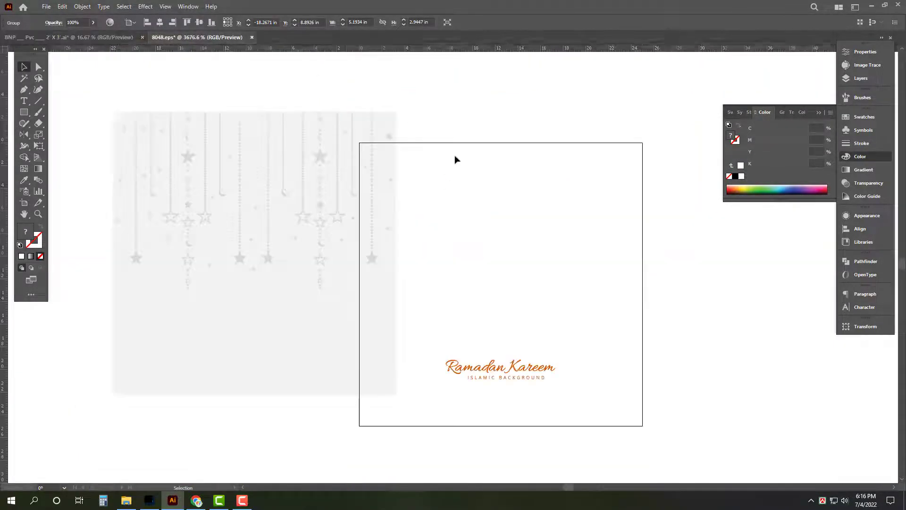
{"action": "left_click", "coordinate": [401, 348]}
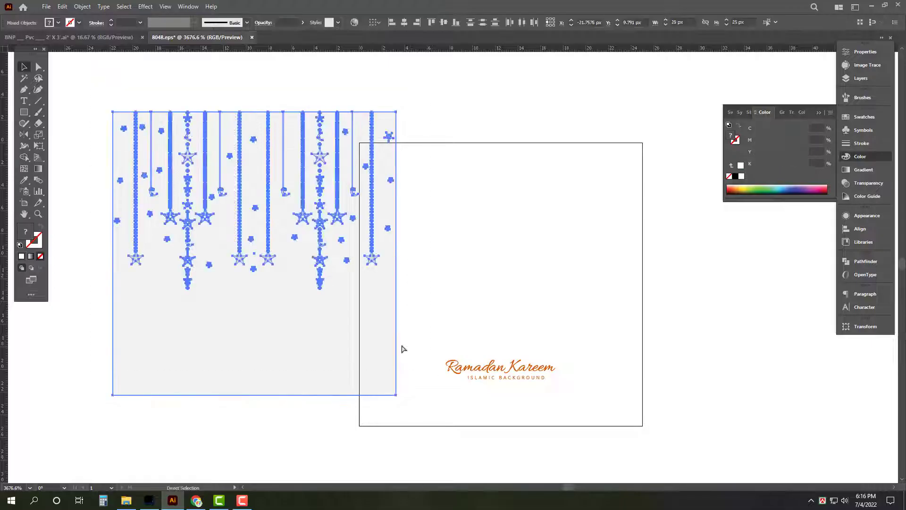
{"action": "key", "text": "Delete"}
{"action": "key", "text": "ctrl+w"}
{"action": "left_click", "coordinate": [498, 263]}
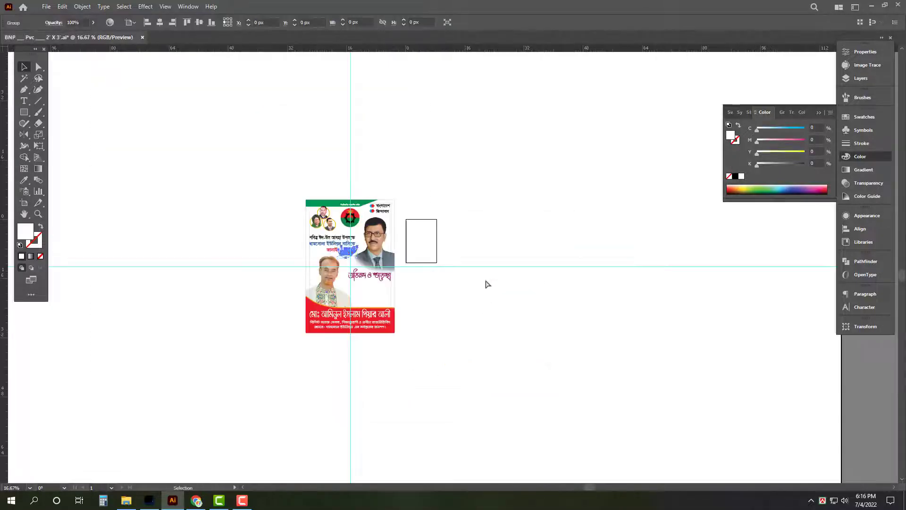
- Paste the star background into the poster and set its width to 24 in
{"action": "key", "text": "z"}
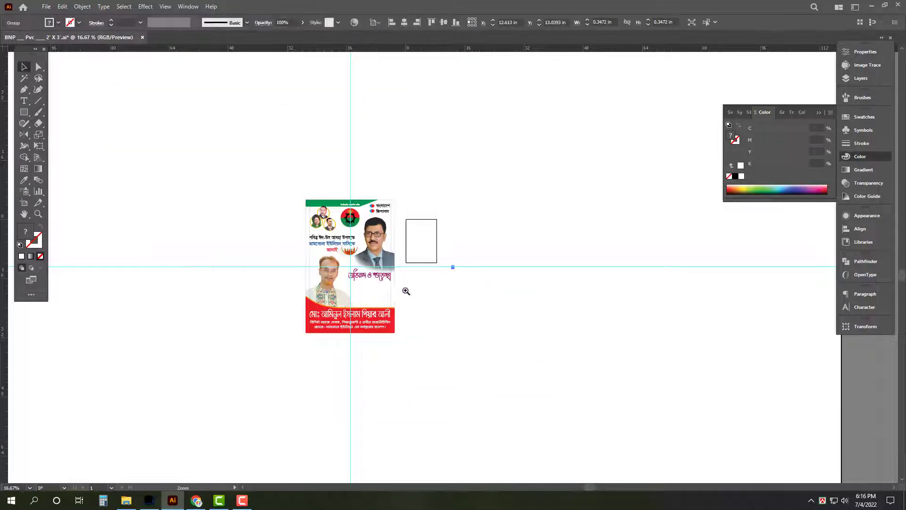
{"action": "left_click", "coordinate": [406, 291]}
{"action": "left_click", "coordinate": [865, 327]}
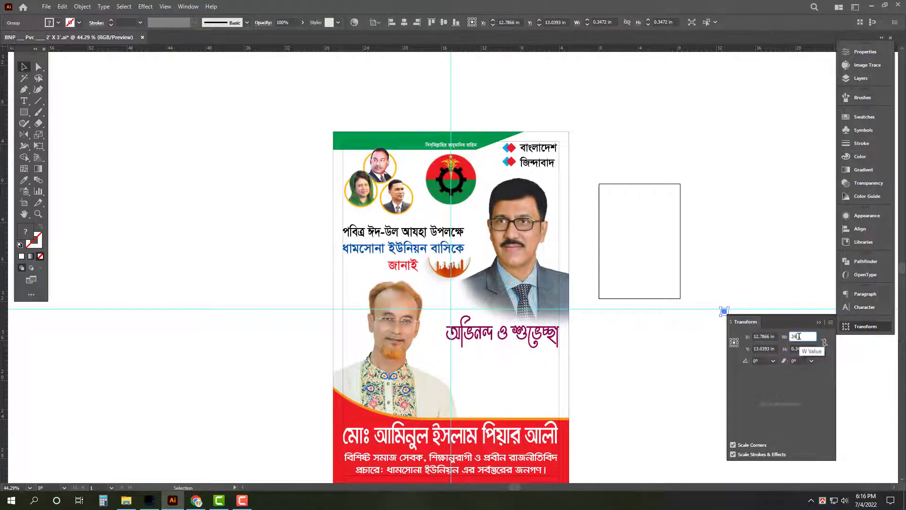
{"action": "key", "text": "Return"}
- Align the star background's left and top edges to the poster
{"action": "key", "text": "a"}
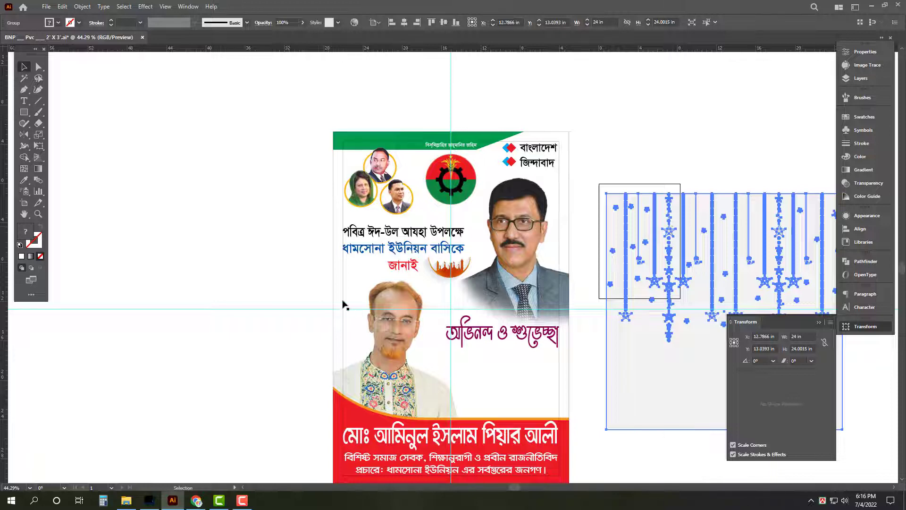
{"action": "left_click", "coordinate": [334, 300], "text": "shift"}
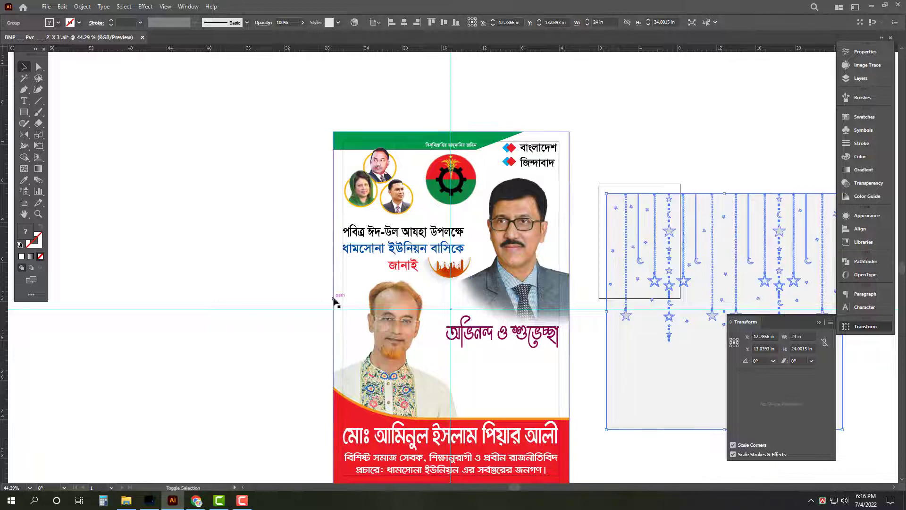
{"action": "left_click", "coordinate": [391, 24]}
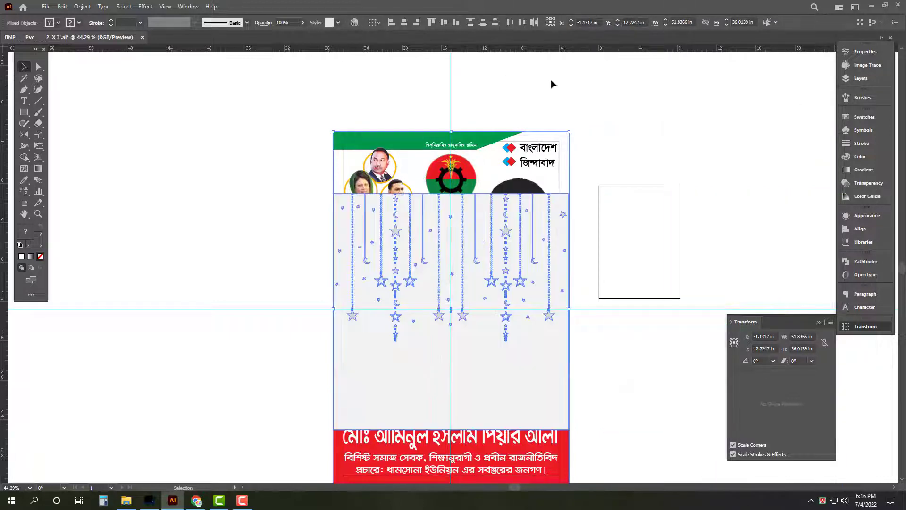
{"action": "left_click", "coordinate": [433, 24]}
{"action": "left_click", "coordinate": [612, 151]}
{"action": "left_click", "coordinate": [497, 299]}
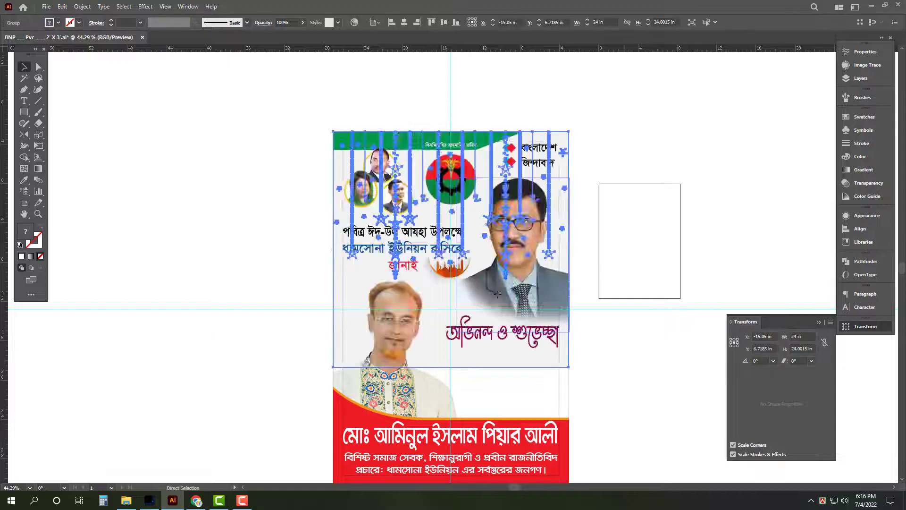
{"action": "left_click", "coordinate": [713, 223]}
- Ungroup the star background and stretch it down to the poster's bottom edge
{"action": "scroll", "coordinate": [712, 222], "scroll_direction": "down", "scroll_amount": 2}
{"action": "scroll", "coordinate": [556, 259], "scroll_direction": "down", "scroll_amount": 3}
{"action": "scroll", "coordinate": [556, 259], "scroll_direction": "up", "scroll_amount": 1}
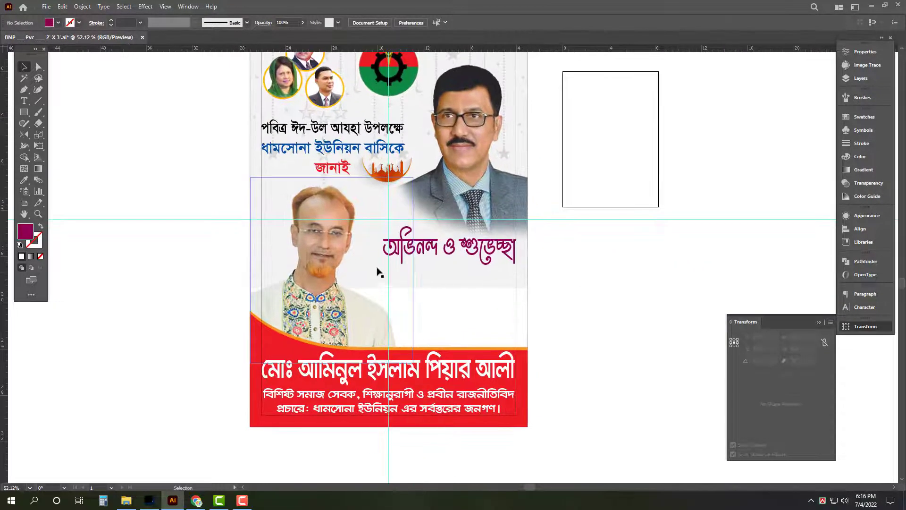
{"action": "left_click", "coordinate": [522, 280]}
{"action": "right_click", "coordinate": [591, 187]}
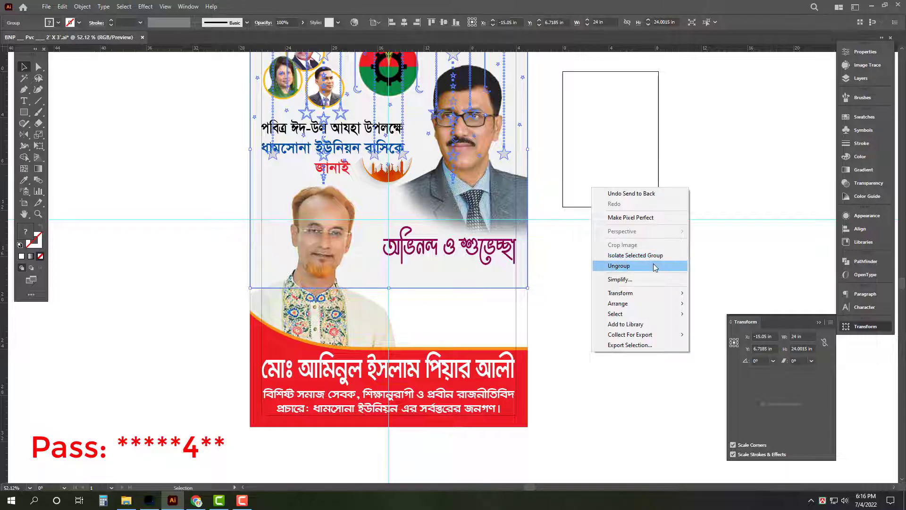
{"action": "left_click", "coordinate": [656, 266]}
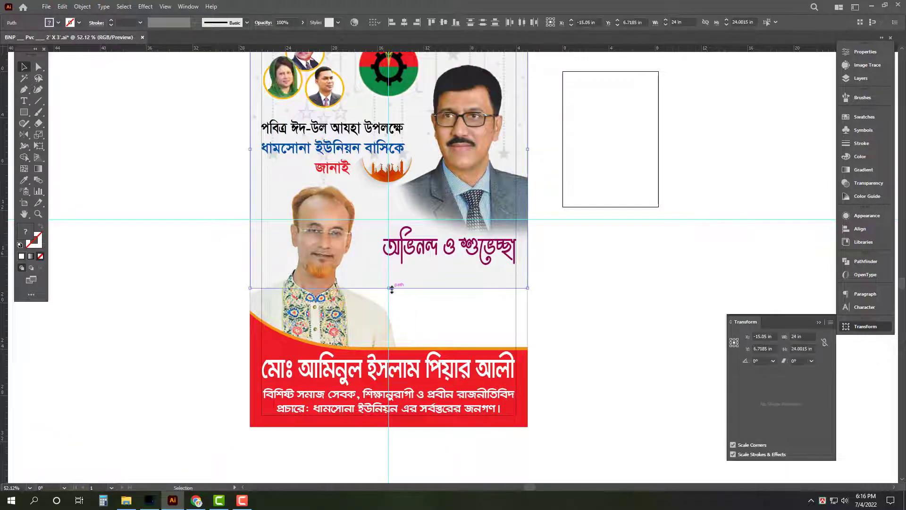
{"action": "left_click_drag", "start_coordinate": [389, 287], "coordinate": [393, 428]}
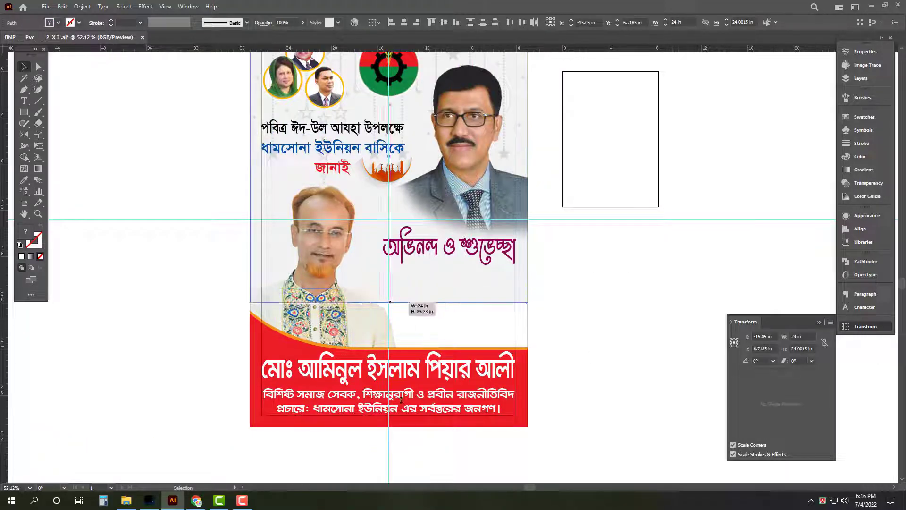
{"action": "left_click", "coordinate": [602, 323]}
{"action": "scroll", "coordinate": [594, 312], "scroll_direction": "up", "scroll_amount": 3}
- Hide the guides and nudge the Bengali text group slightly down
{"action": "key", "text": "ctrl+semicolon"}
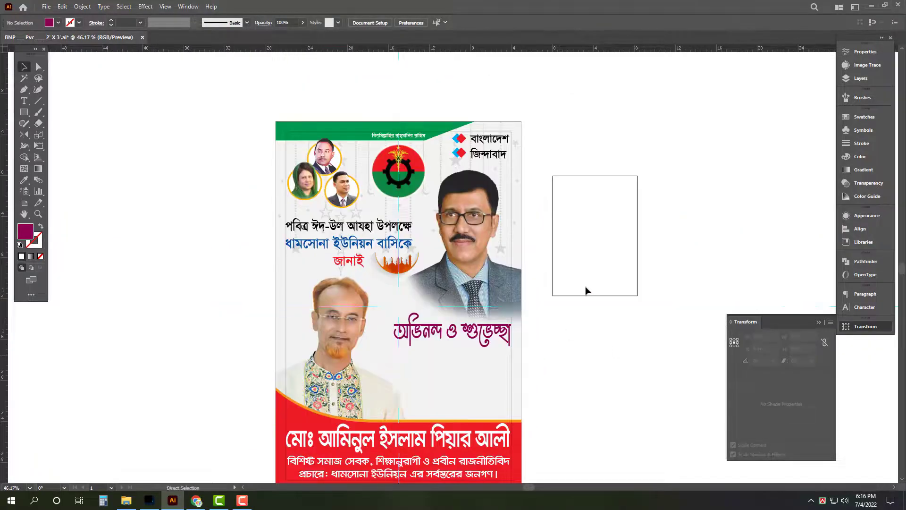
{"action": "scroll", "coordinate": [440, 270], "scroll_direction": "up", "scroll_amount": 3}
{"action": "left_click_drag", "start_coordinate": [572, 182], "coordinate": [568, 209]}
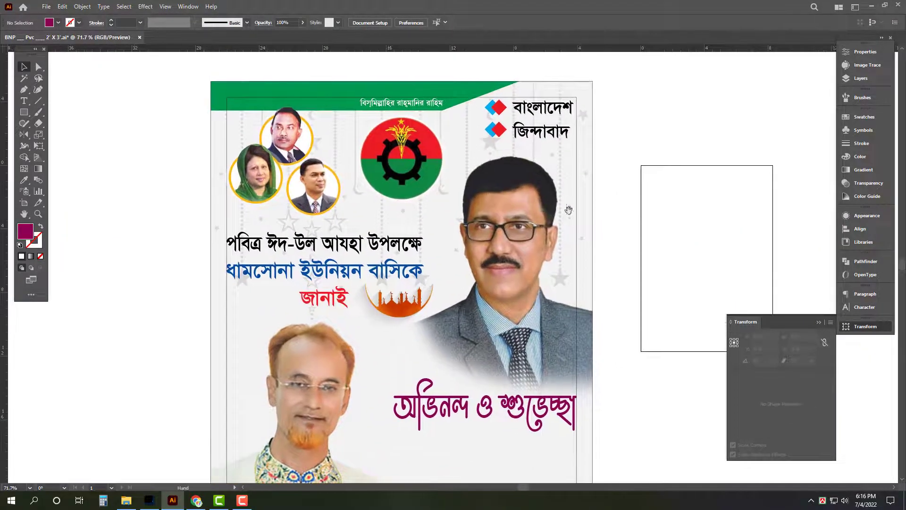
{"action": "scroll", "coordinate": [357, 303], "scroll_direction": "up", "scroll_amount": 2}
{"action": "left_click", "coordinate": [351, 299]}
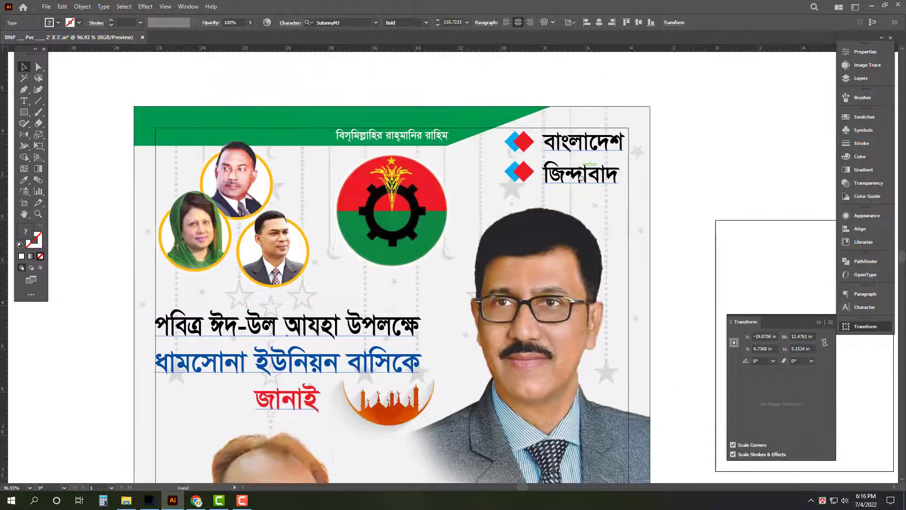
{"action": "left_click_drag", "start_coordinate": [612, 77], "coordinate": [585, 180]}
{"action": "scroll", "coordinate": [665, 177], "scroll_direction": "down", "scroll_amount": 1}
{"action": "scroll", "coordinate": [330, 236], "scroll_direction": "down", "scroll_amount": 3}
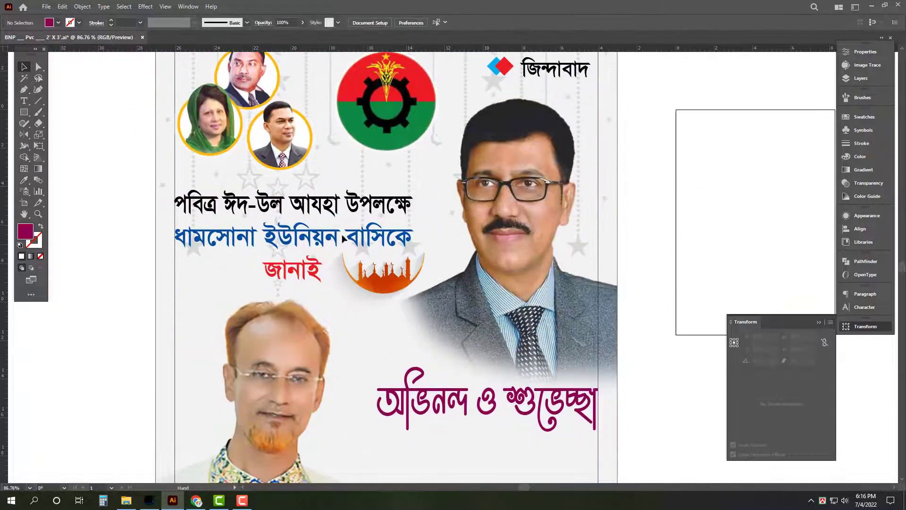
{"action": "left_click_drag", "start_coordinate": [292, 208], "coordinate": [293, 216]}
- Move the mosque art slightly lower, then open the Eid Typo 06 design file
{"action": "scroll", "coordinate": [292, 216], "scroll_direction": "down", "scroll_amount": 2}
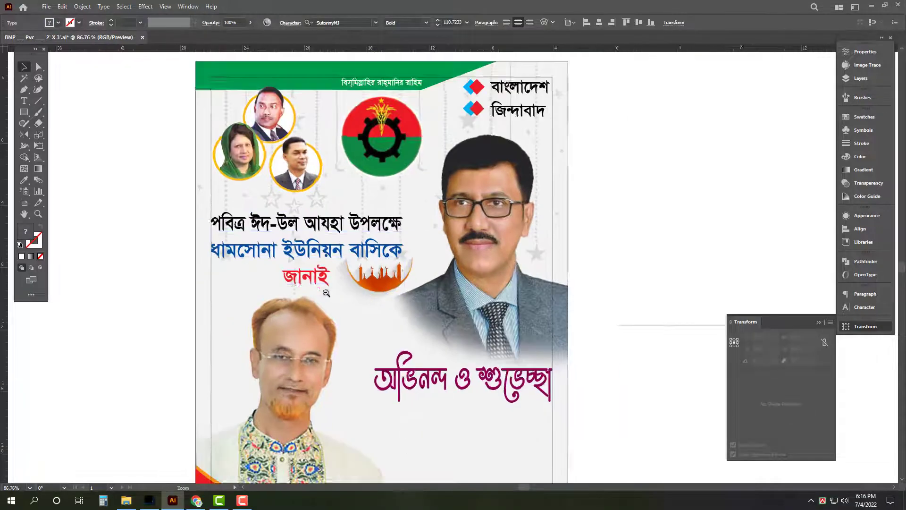
{"action": "scroll", "coordinate": [573, 212], "scroll_direction": "down", "scroll_amount": 3}
{"action": "left_click", "coordinate": [573, 213]}
{"action": "scroll", "coordinate": [352, 145], "scroll_direction": "down", "scroll_amount": 2}
{"action": "scroll", "coordinate": [352, 145], "scroll_direction": "up", "scroll_amount": 4}
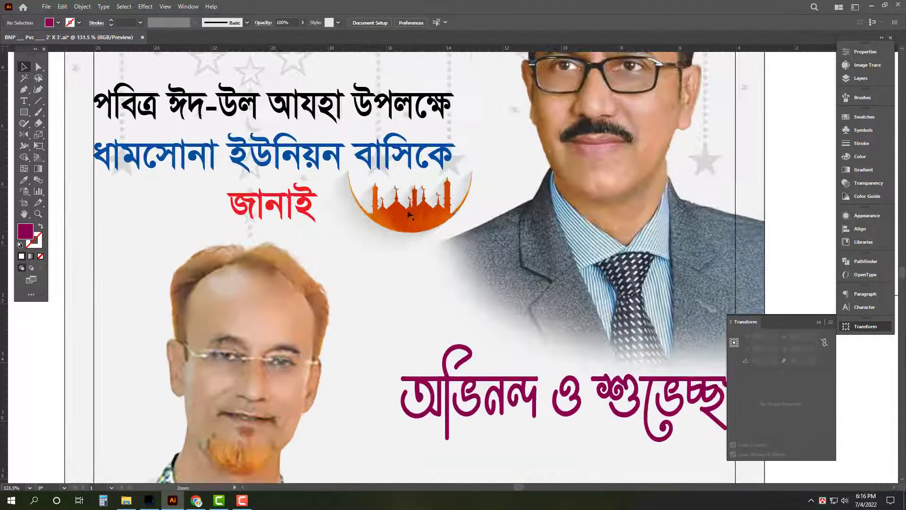
{"action": "left_click_drag", "start_coordinate": [423, 214], "coordinate": [413, 230]}
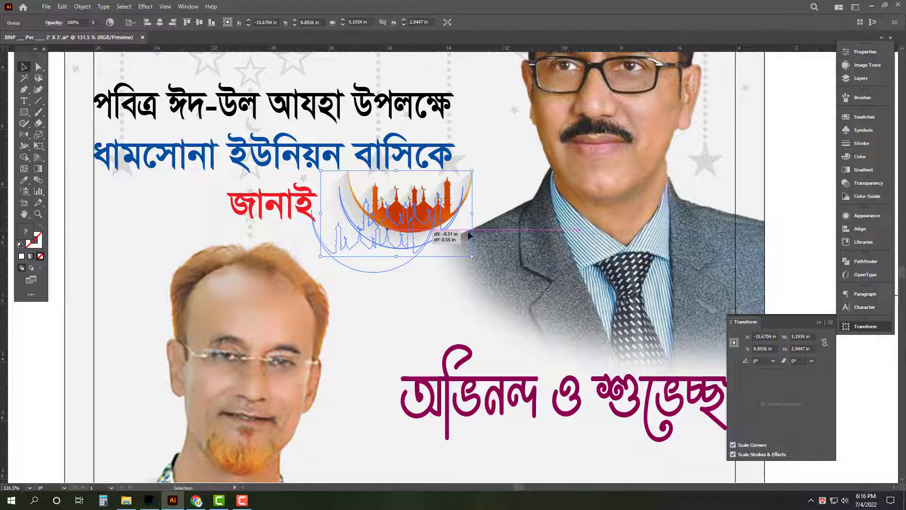
{"action": "scroll", "coordinate": [414, 230], "scroll_direction": "down", "scroll_amount": 4}
{"action": "left_click", "coordinate": [554, 184]}
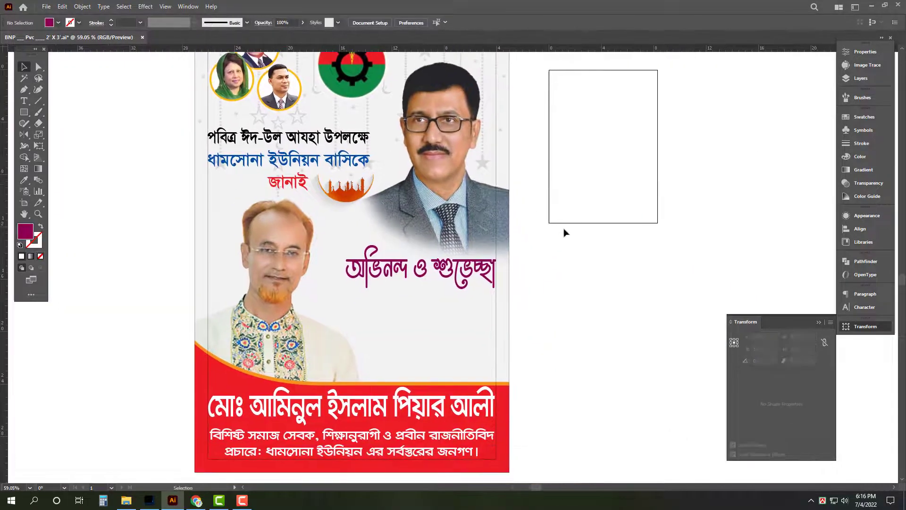
{"action": "left_click", "coordinate": [126, 500]}
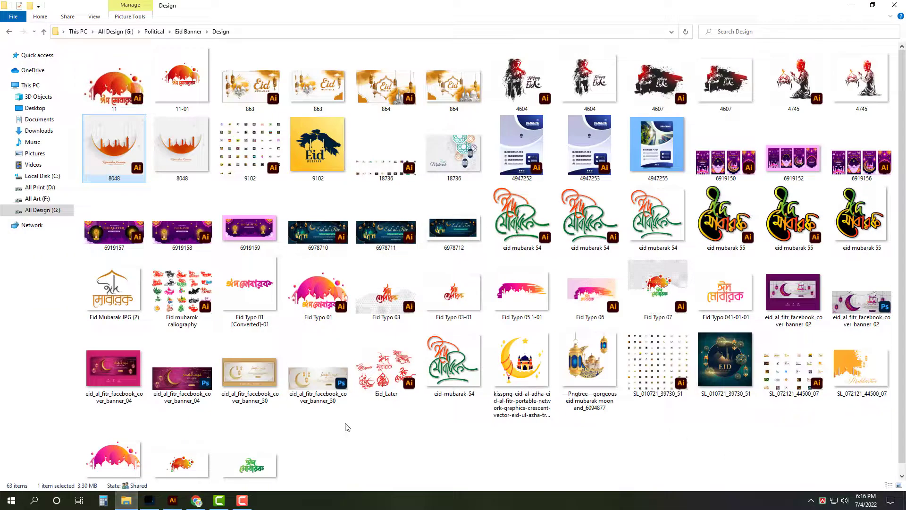
{"action": "double_click", "coordinate": [571, 373]}
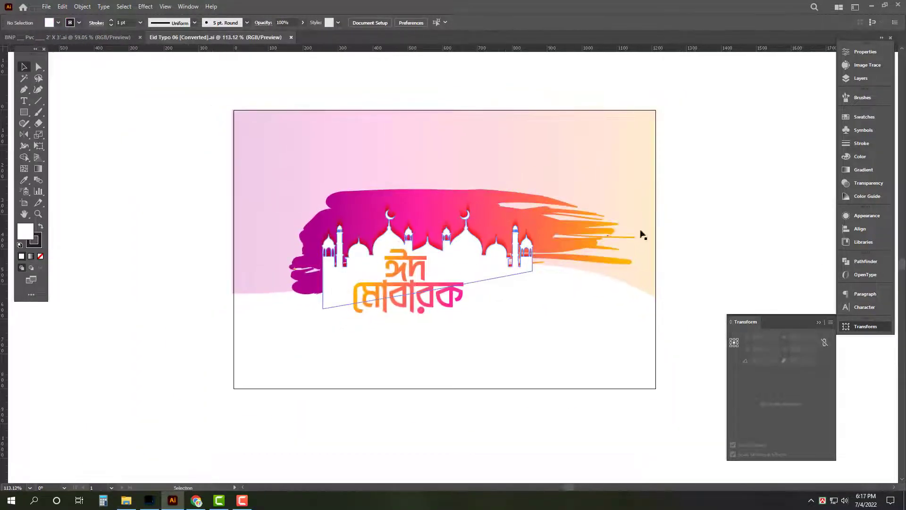
- Delete the large white blob shape from the Eid Typo 06 artwork
{"action": "key", "text": "a"}
{"action": "left_click", "coordinate": [346, 306]}
{"action": "left_click", "coordinate": [357, 347]}
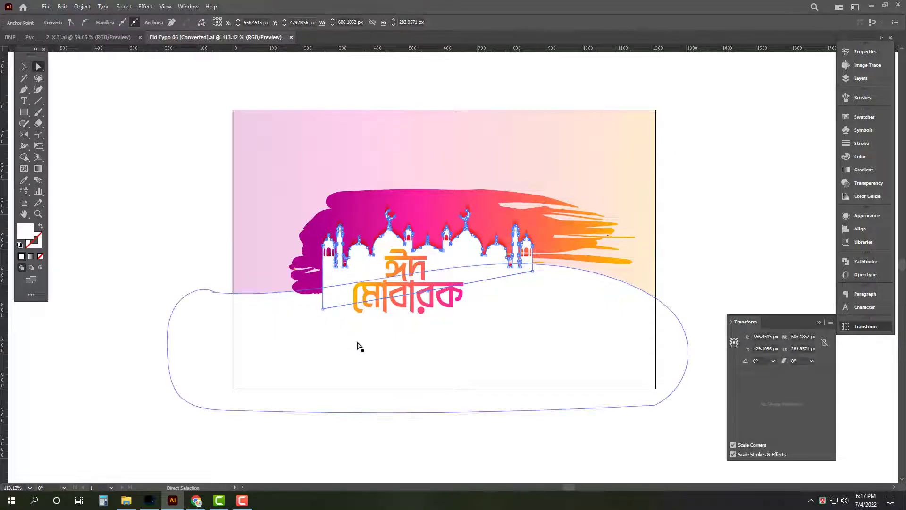
{"action": "left_click", "coordinate": [661, 180]}
{"action": "scroll", "coordinate": [465, 250], "scroll_direction": "down", "scroll_amount": 2}
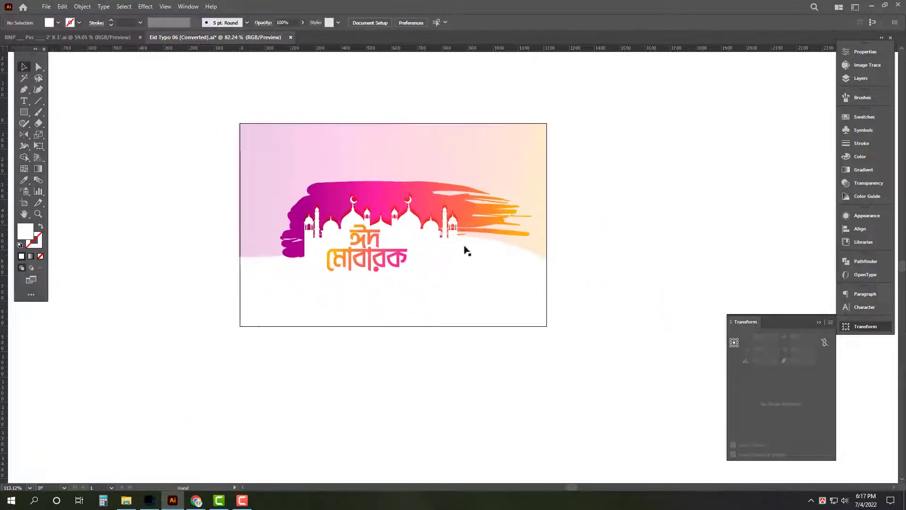
{"action": "key", "text": "ctrl+a"}
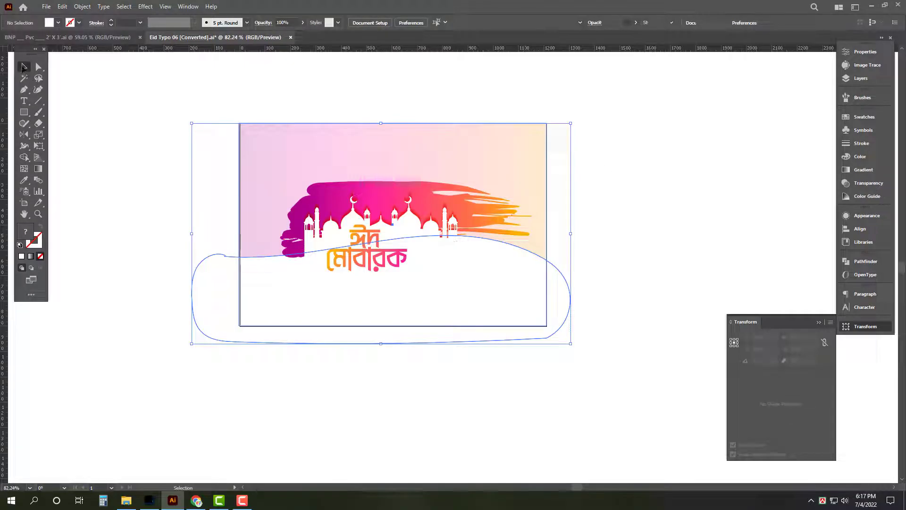
{"action": "left_click", "coordinate": [216, 399]}
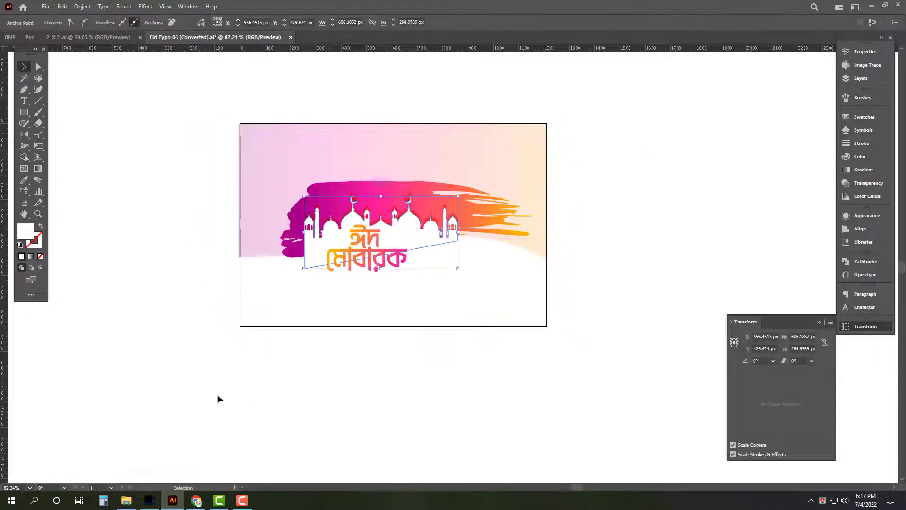
{"action": "left_click", "coordinate": [435, 275]}
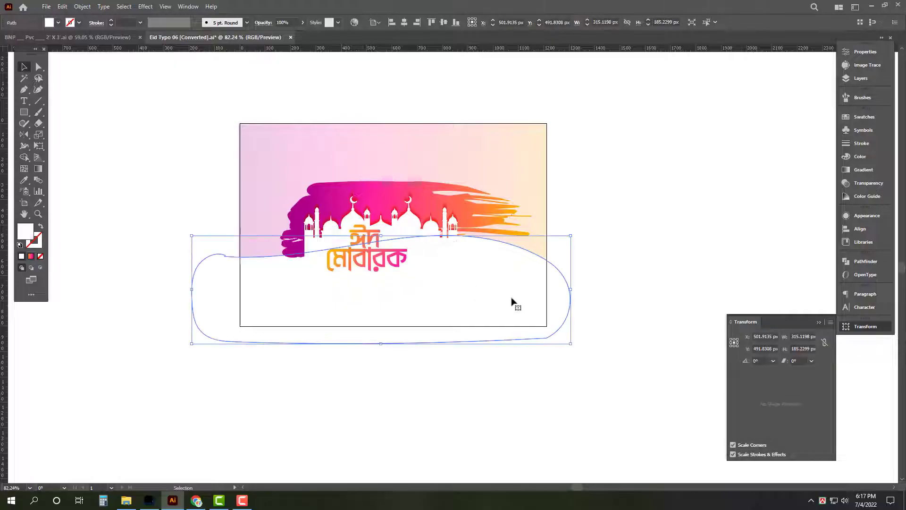
{"action": "right_click", "coordinate": [671, 220]}
{"action": "left_click", "coordinate": [684, 254]}
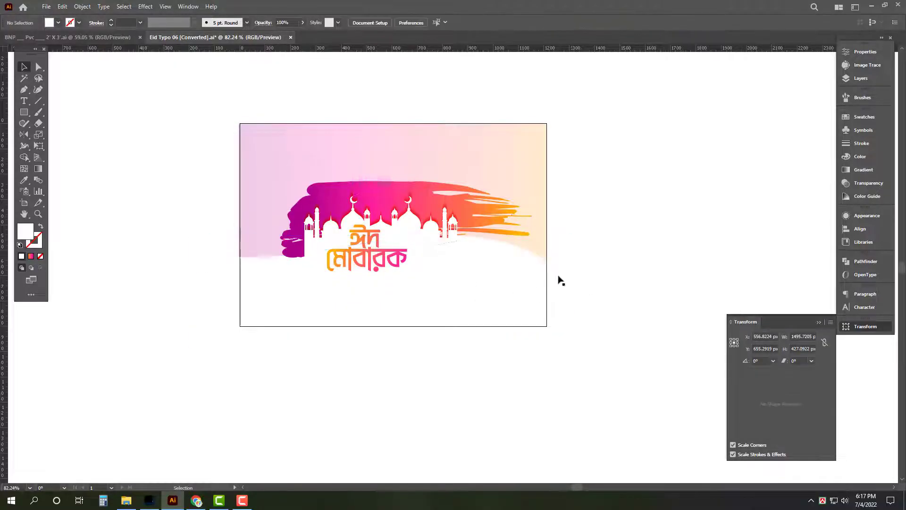
- Remove the pink background tint and delete the Eid Mubarak text
{"action": "left_click", "coordinate": [520, 241]}
{"action": "left_click", "coordinate": [482, 307]}
{"action": "left_click", "coordinate": [465, 274]}
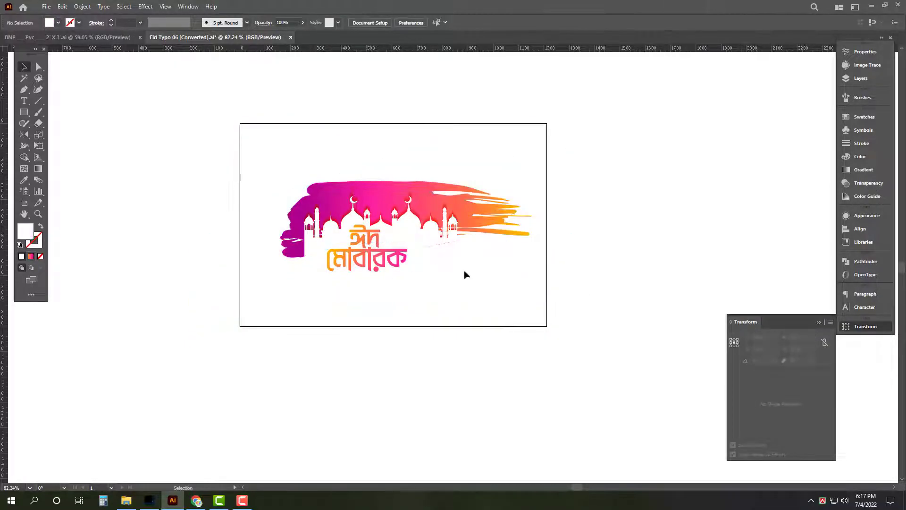
{"action": "key", "text": "ctrl+a"}
{"action": "scroll", "coordinate": [475, 326], "scroll_direction": "up", "scroll_amount": 2}
{"action": "left_click", "coordinate": [477, 344]}
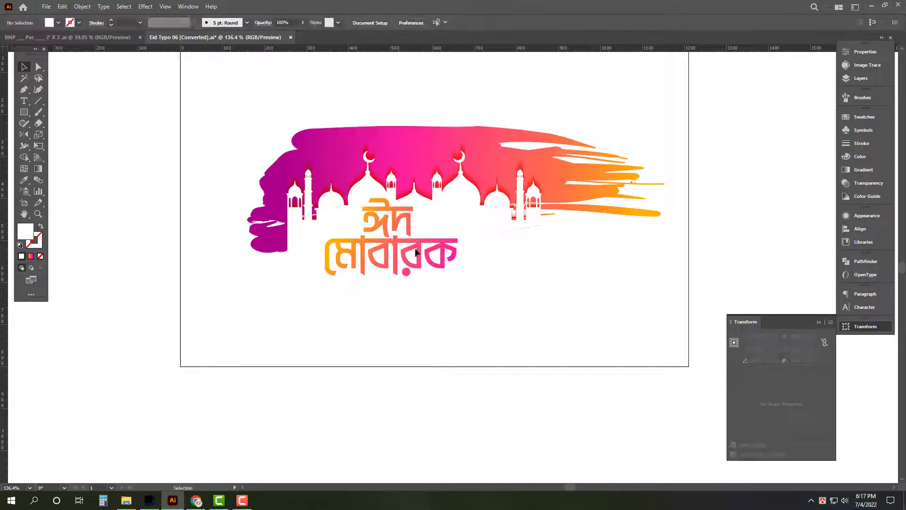
{"action": "left_click", "coordinate": [427, 266]}
{"action": "key", "text": "Delete"}
- Copy the remaining mosque brush art and close Eid Typo 06 without saving
{"action": "key", "text": "ctrl+a"}
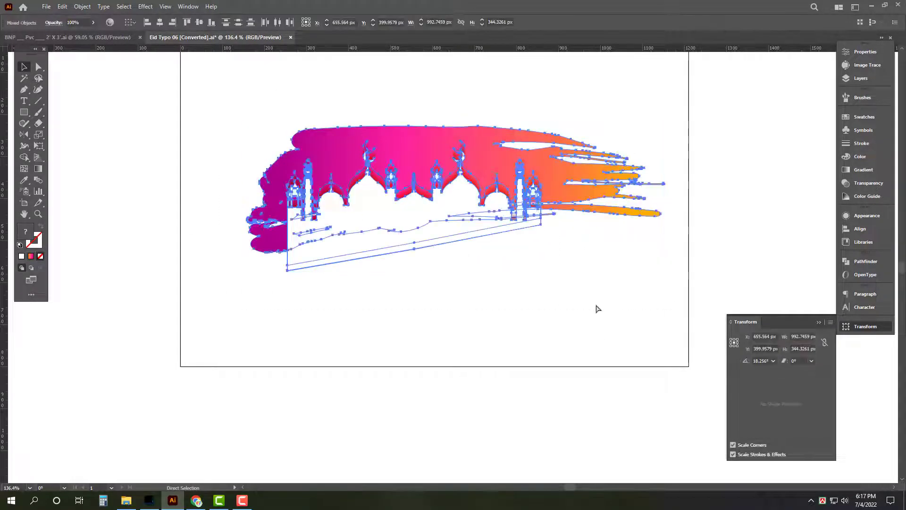
{"action": "key", "text": "Delete"}
{"action": "key", "text": "ctrl+w"}
{"action": "left_click", "coordinate": [501, 265]}
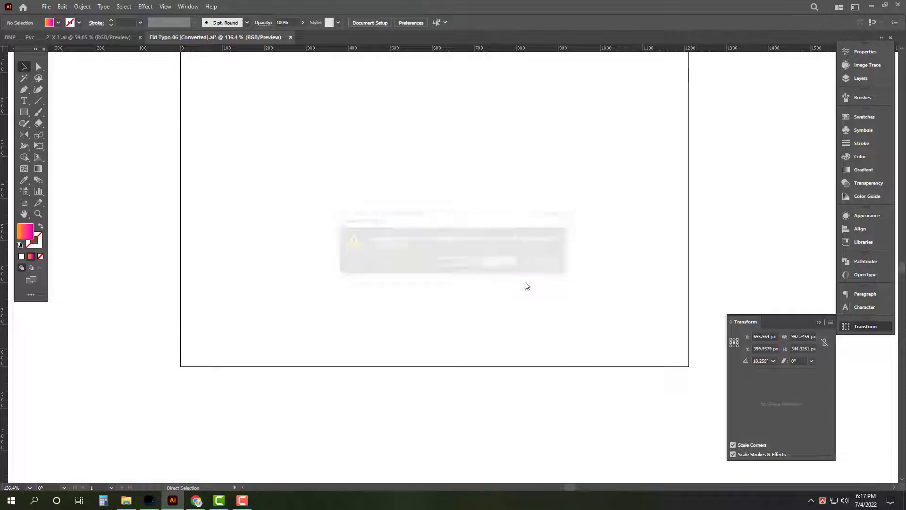
- Paste the mosque brush art into the BNP poster below the magenta greeting headline
{"action": "key", "text": "ctrl+v"}
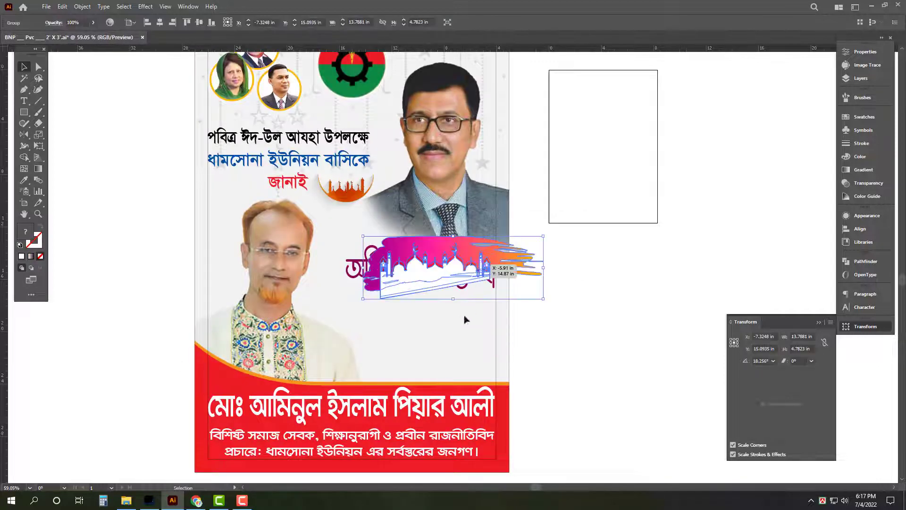
{"action": "left_click_drag", "start_coordinate": [460, 321], "coordinate": [460, 371]}
{"action": "left_click", "coordinate": [637, 354]}
{"action": "scroll", "coordinate": [491, 364], "scroll_direction": "up", "scroll_amount": 3}
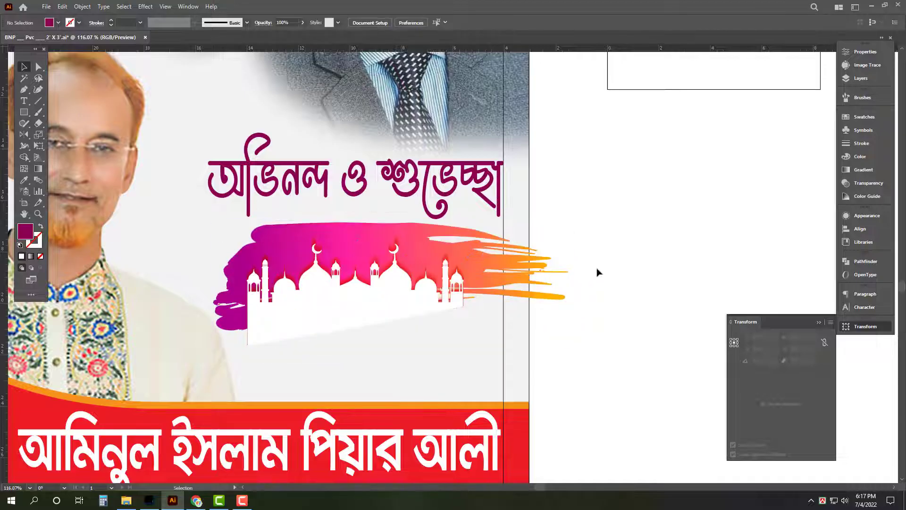
{"action": "left_click_drag", "start_coordinate": [377, 328], "coordinate": [358, 314]}
- Adjust the bottom-left anchor of the mosque's white base to straighten it
{"action": "left_click", "coordinate": [352, 315]}
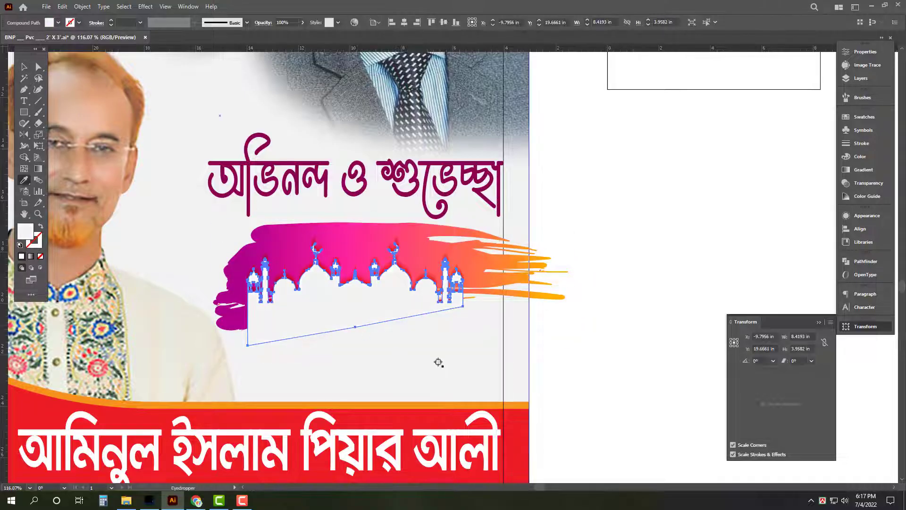
{"action": "left_click", "coordinate": [523, 418]}
{"action": "scroll", "coordinate": [439, 364], "scroll_direction": "up", "scroll_amount": 3}
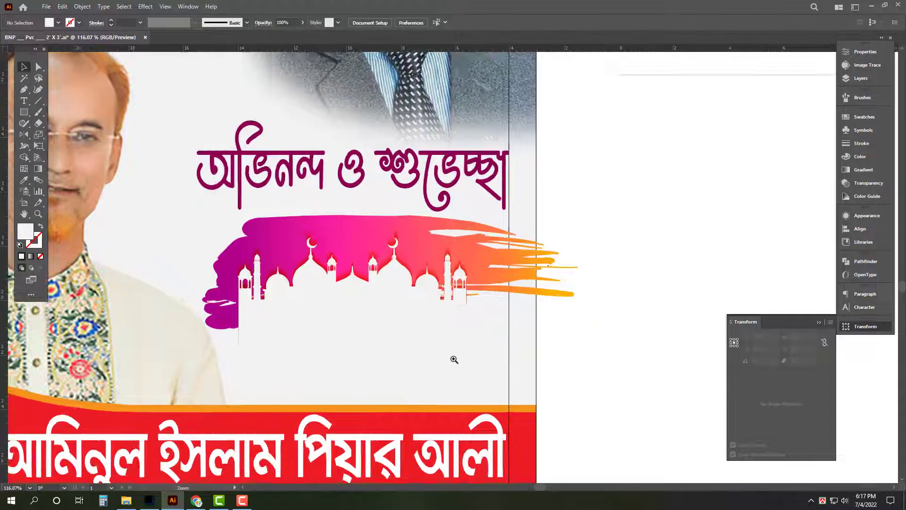
{"action": "key", "text": "a"}
{"action": "left_click", "coordinate": [472, 295]}
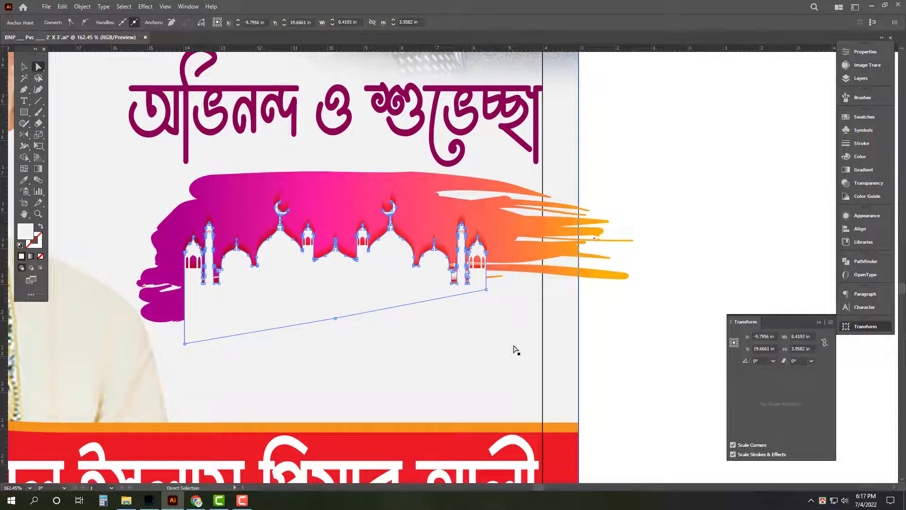
{"action": "left_click", "coordinate": [293, 415]}
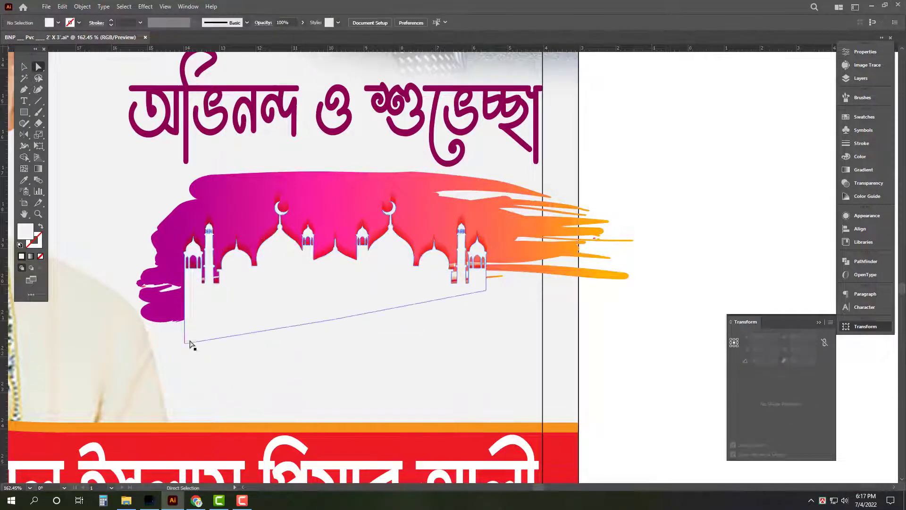
{"action": "left_click", "coordinate": [185, 343]}
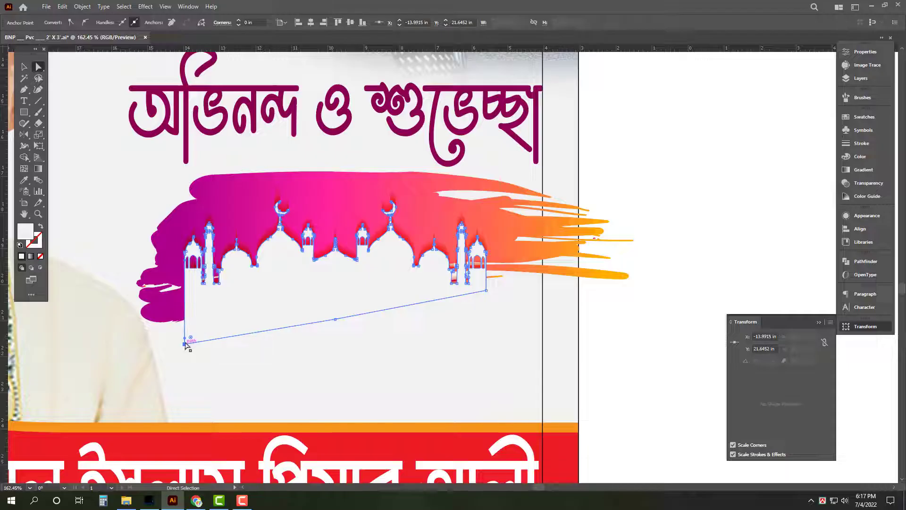
{"action": "left_click", "coordinate": [380, 336]}
- Shift the mosque brush art slightly left under অভিনন্দ ও শুভেচ্ছা
{"action": "scroll", "coordinate": [358, 314], "scroll_direction": "down", "scroll_amount": 2}
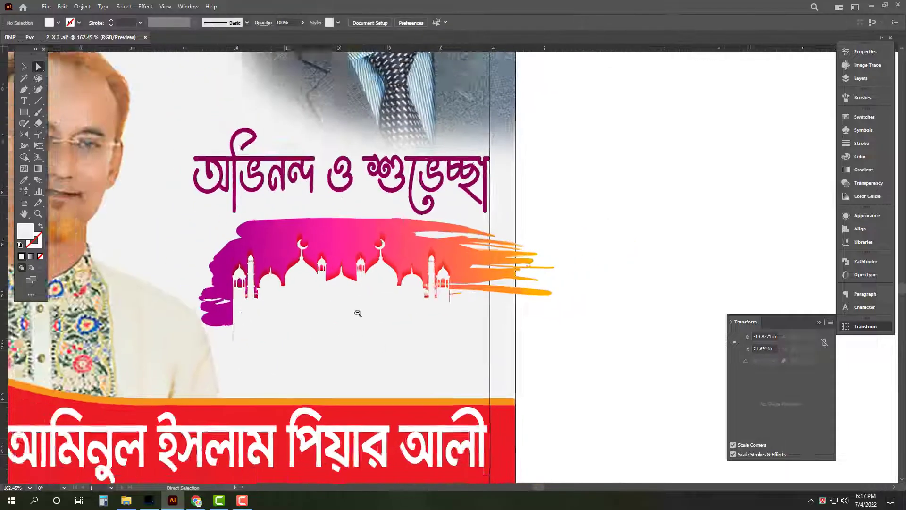
{"action": "scroll", "coordinate": [612, 205], "scroll_direction": "down", "scroll_amount": 1}
{"action": "scroll", "coordinate": [538, 242], "scroll_direction": "down", "scroll_amount": 1}
{"action": "scroll", "coordinate": [538, 242], "scroll_direction": "down", "scroll_amount": 1}
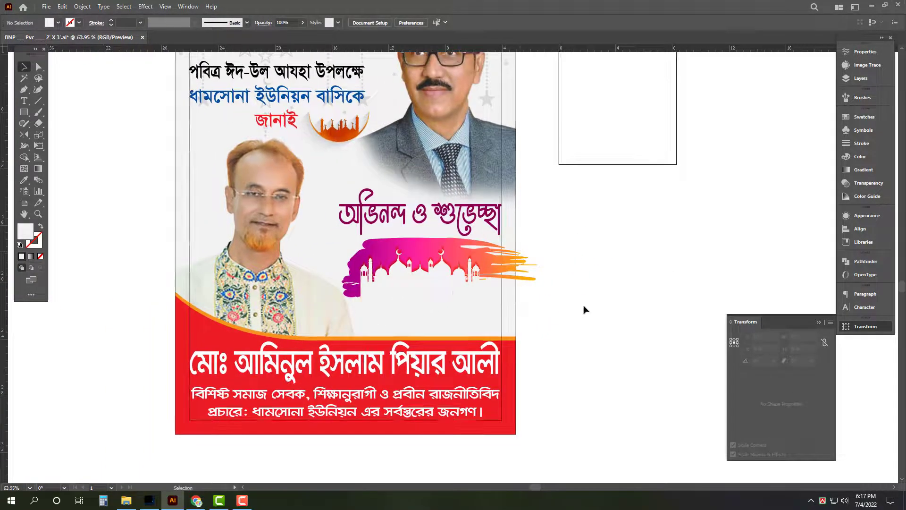
{"action": "scroll", "coordinate": [584, 309], "scroll_direction": "up", "scroll_amount": 1}
{"action": "scroll", "coordinate": [509, 303], "scroll_direction": "up", "scroll_amount": 1}
{"action": "left_click_drag", "start_coordinate": [429, 244], "coordinate": [385, 252]}
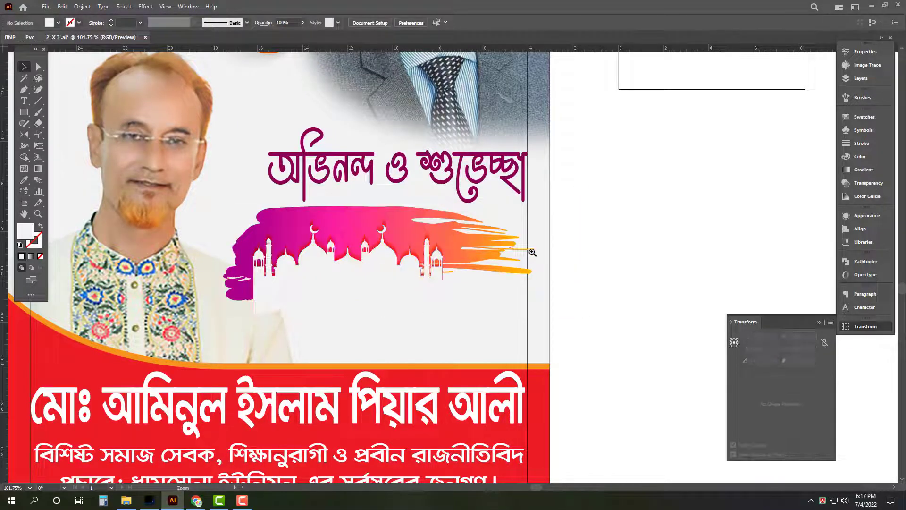
{"action": "scroll", "coordinate": [530, 253], "scroll_direction": "down", "scroll_amount": 1}
{"action": "scroll", "coordinate": [530, 253], "scroll_direction": "down", "scroll_amount": 1}
{"action": "left_click", "coordinate": [399, 268]}
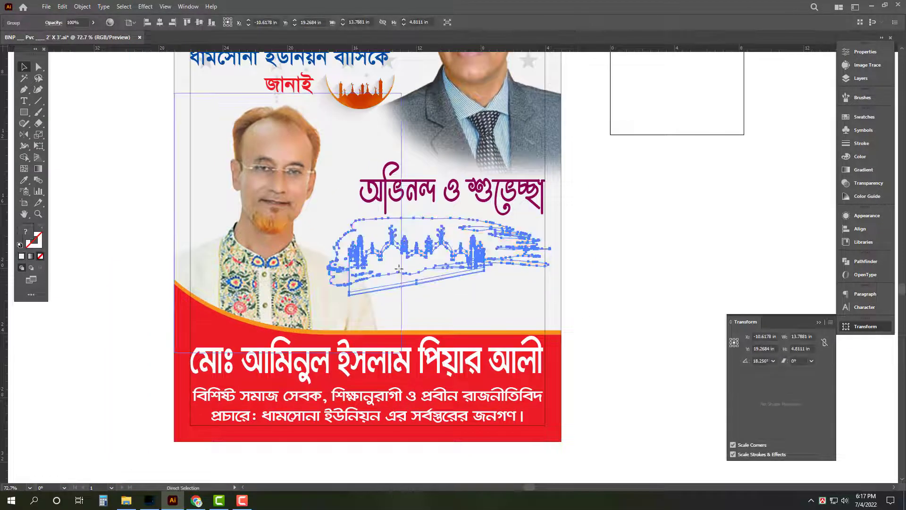
{"action": "left_click", "coordinate": [637, 232]}
{"action": "left_click", "coordinate": [608, 213], "text": "alt"}
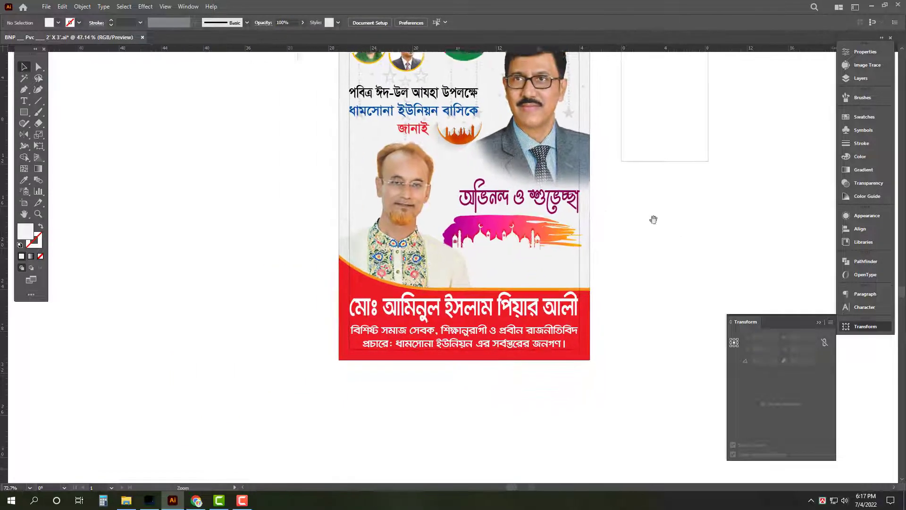
- Open Eid_Later.eps, delete its small left calligraphy, and close it without saving
{"action": "left_click", "coordinate": [126, 500]}
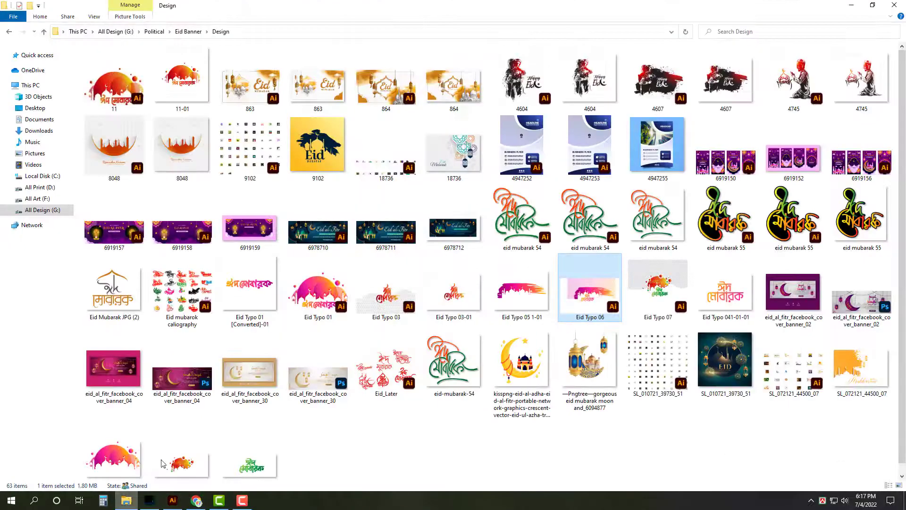
{"action": "key", "text": "Return"}
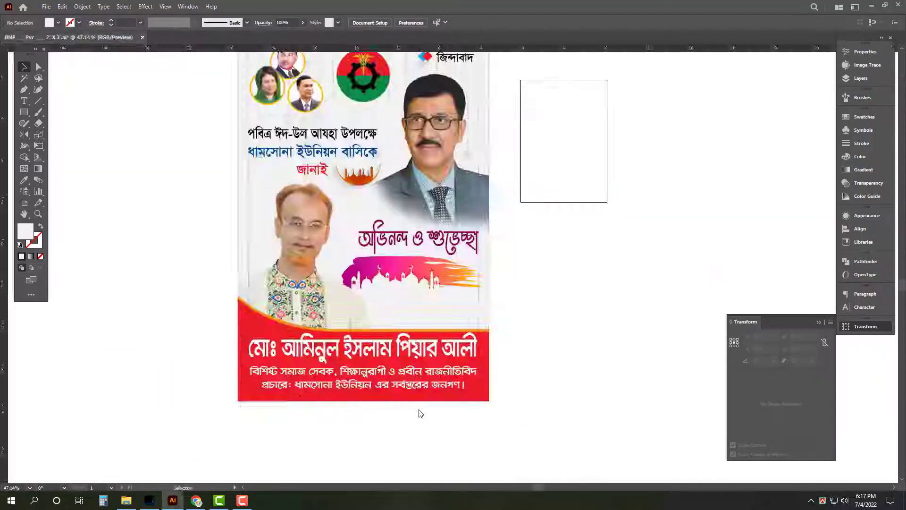
{"action": "left_click", "coordinate": [155, 266]}
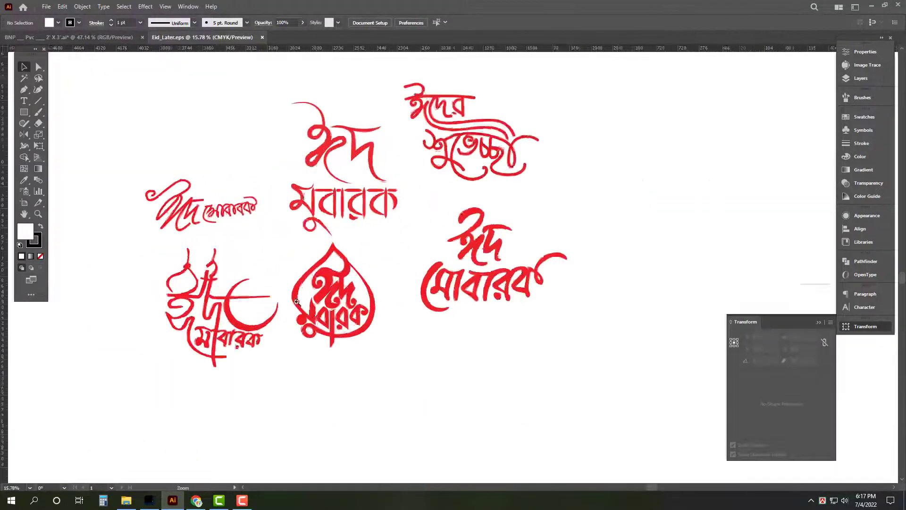
{"action": "left_click_drag", "start_coordinate": [136, 137], "coordinate": [255, 222]}
{"action": "key", "text": "Delete"}
{"action": "key", "text": "ctrl+w"}
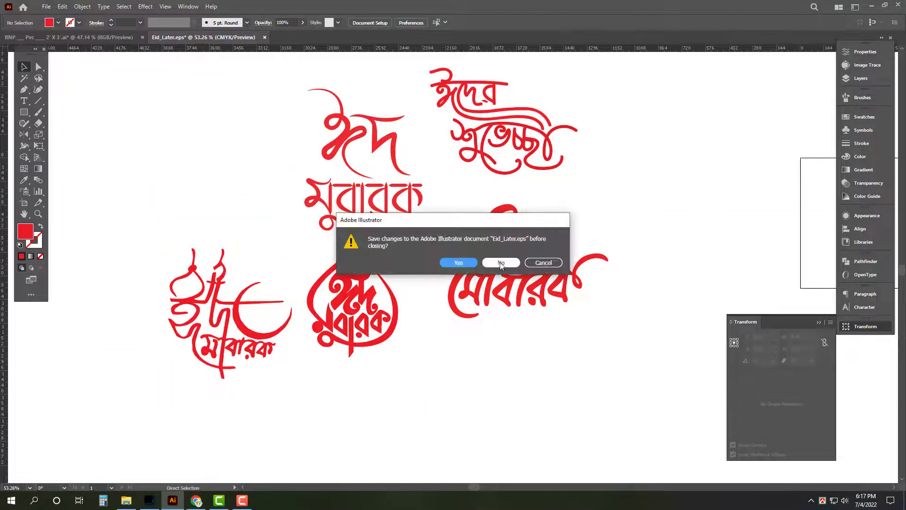
{"action": "left_click", "coordinate": [500, 262]}
- Fill the bottom banner with green sampled from the poster using the Eyedropper
{"action": "scroll", "coordinate": [472, 357], "scroll_direction": "up", "scroll_amount": 2}
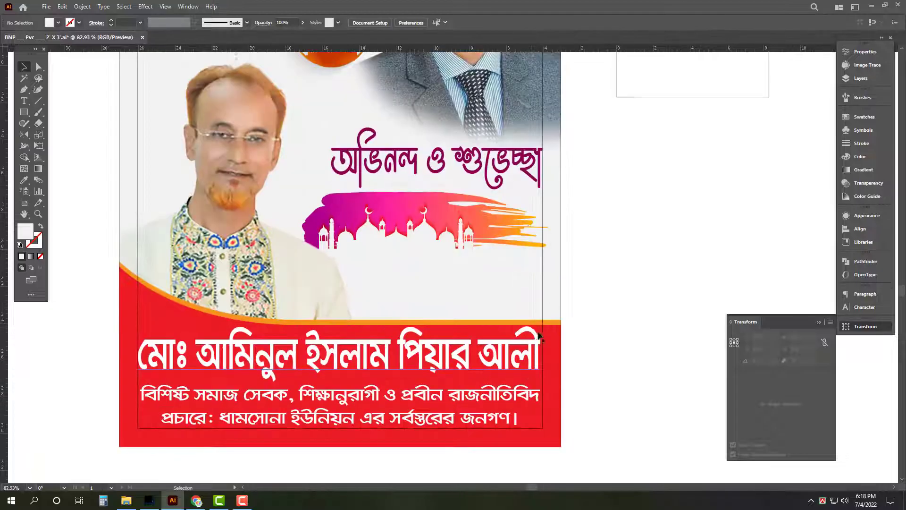
{"action": "left_click", "coordinate": [478, 302]}
{"action": "scroll", "coordinate": [477, 295], "scroll_direction": "down", "scroll_amount": 3}
{"action": "left_click_drag", "start_coordinate": [434, 325], "coordinate": [435, 326]}
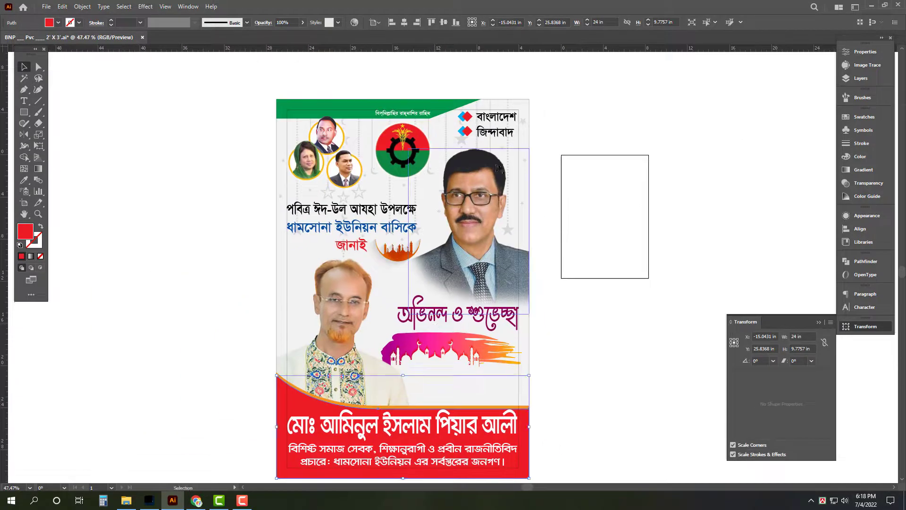
{"action": "key", "text": "i"}
{"action": "left_click", "coordinate": [453, 106]}
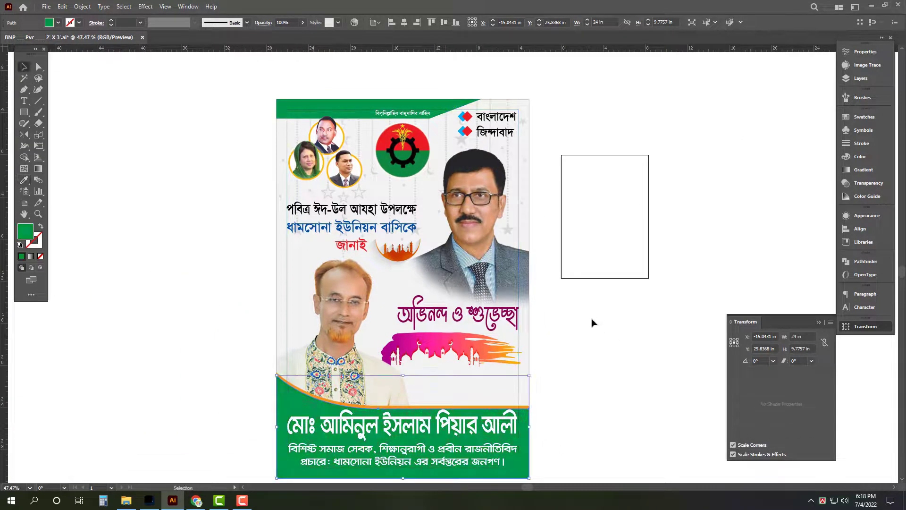
{"action": "left_click", "coordinate": [593, 323]}
- Mix a dark navy CMYK fill for the banner in the Color panel, with K at 0
{"action": "left_click_drag", "start_coordinate": [519, 459], "coordinate": [536, 428]}
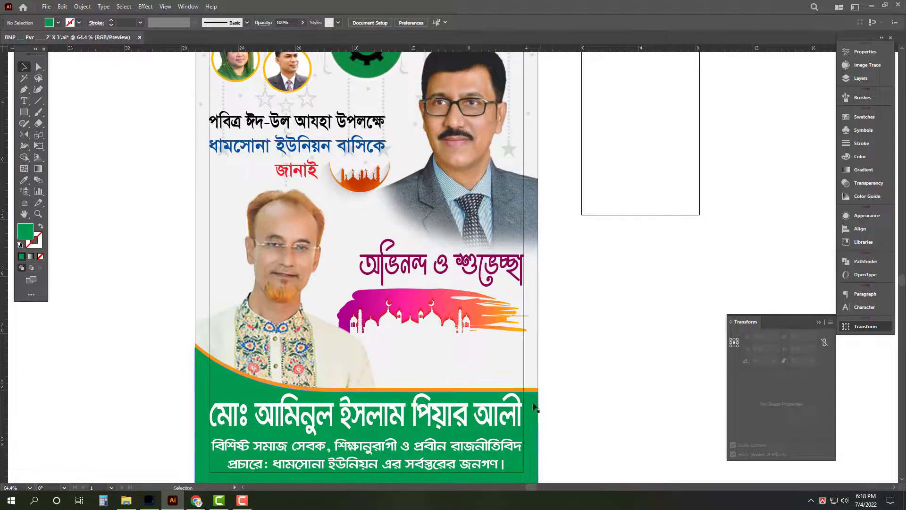
{"action": "left_click", "coordinate": [534, 409]}
{"action": "left_click", "coordinate": [848, 156]}
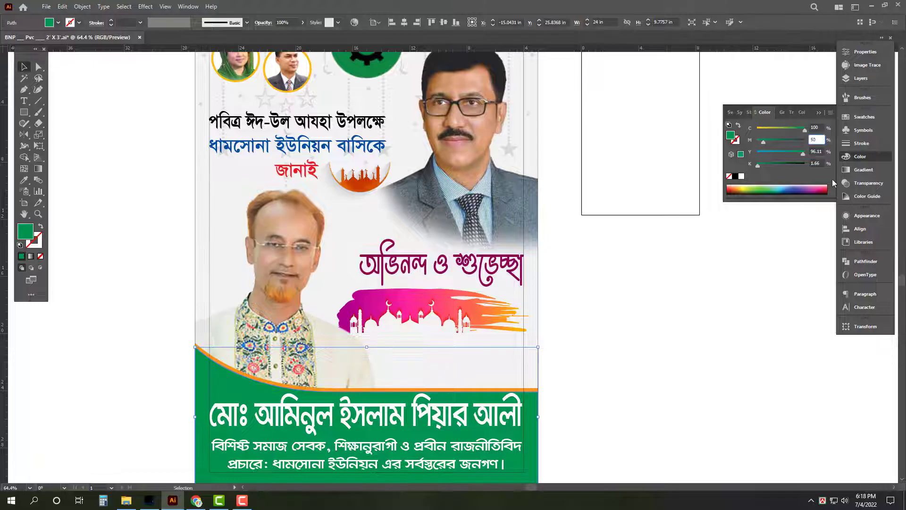
{"action": "key", "text": "Tab"}
{"action": "type", "text": "100"}
{"action": "key", "text": "Tab"}
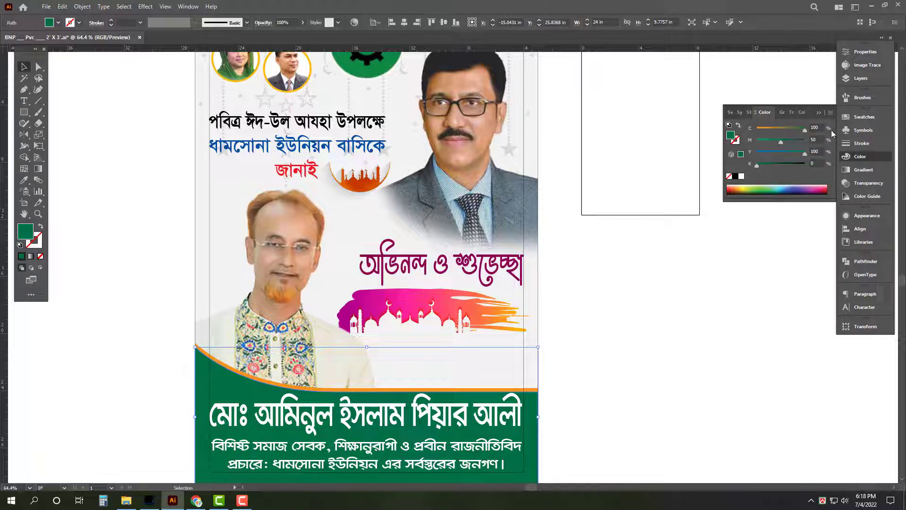
{"action": "type", "text": "0"}
{"action": "key", "text": "Tab"}
{"action": "key", "text": "Tab"}
{"action": "type", "text": "50"}
{"action": "key", "text": "Return"}
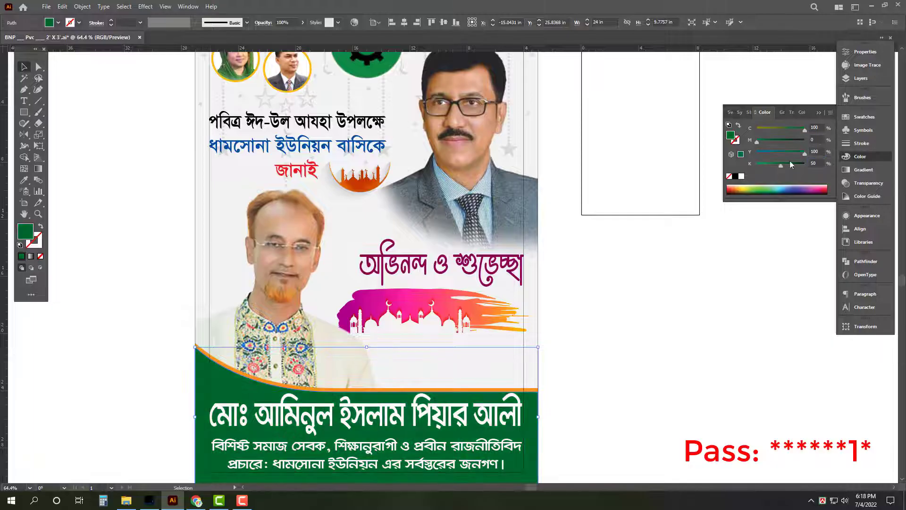
{"action": "type", "text": "0"}
{"action": "key", "text": "Return"}
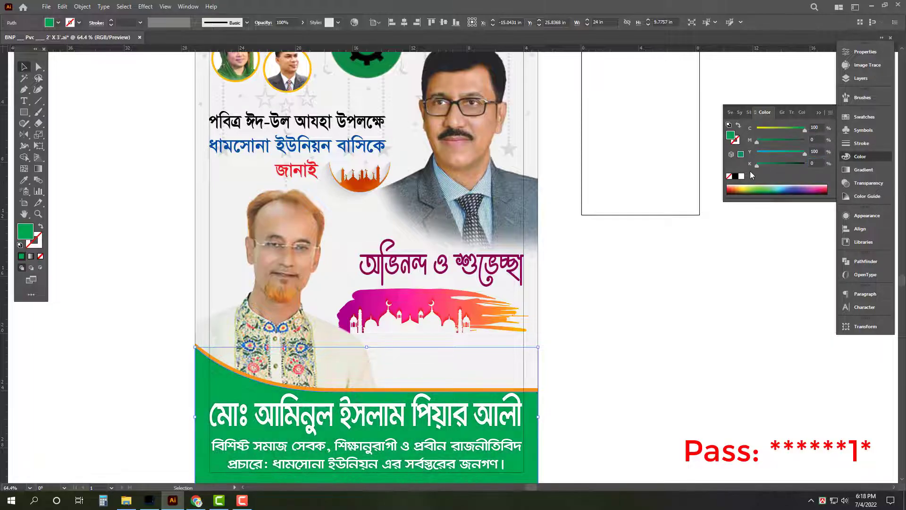
{"action": "key", "text": "Tab"}
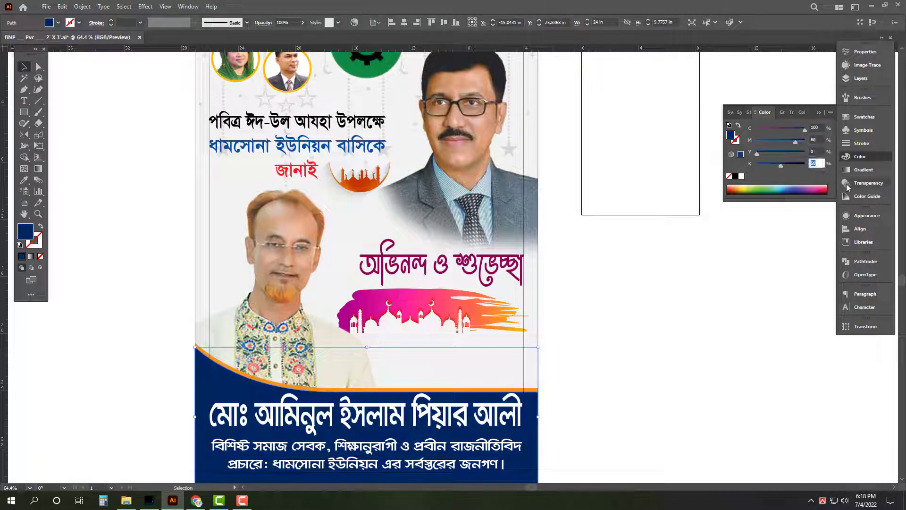
{"action": "key", "text": "Tab"}
- Paste the red Eid Mubarak calligraphy and move it below the mosque brush art
{"action": "scroll", "coordinate": [493, 360], "scroll_direction": "up", "scroll_amount": 3}
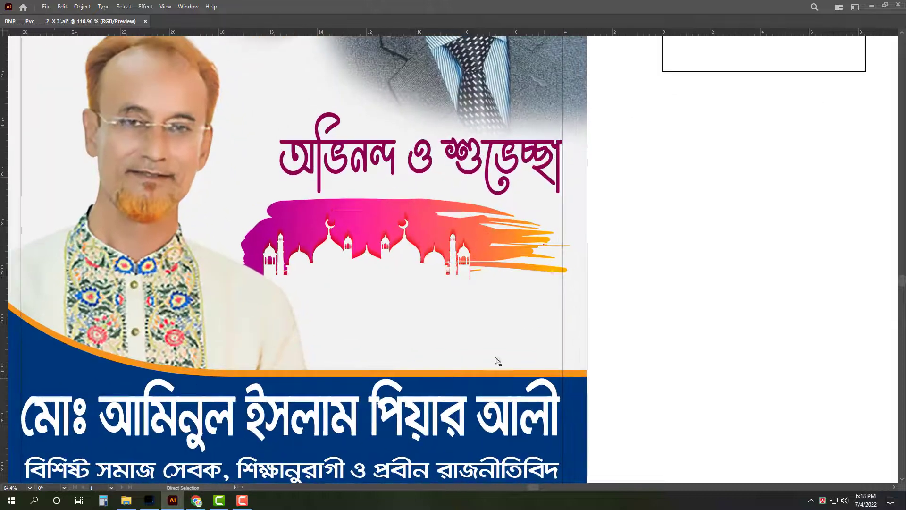
{"action": "key", "text": "ctrl+v"}
{"action": "left_click_drag", "start_coordinate": [423, 266], "coordinate": [407, 316]}
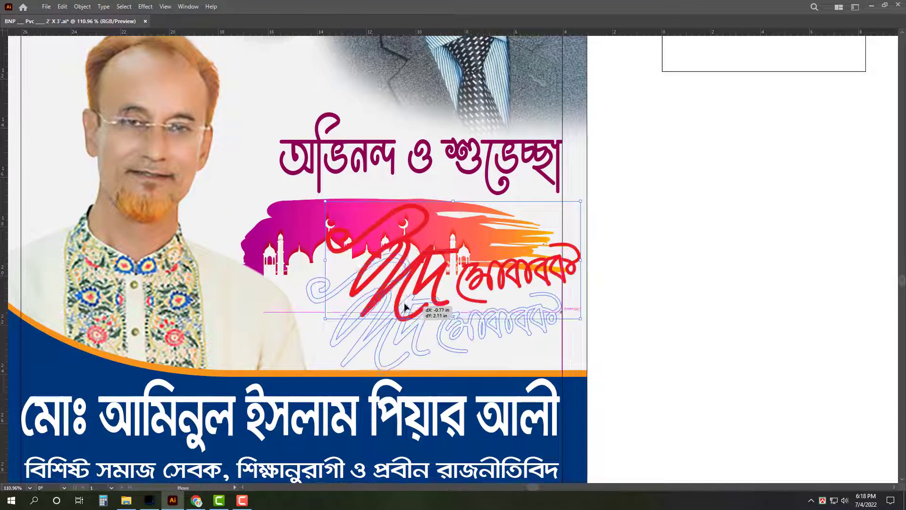
{"action": "scroll", "coordinate": [411, 350], "scroll_direction": "up", "scroll_amount": 2}
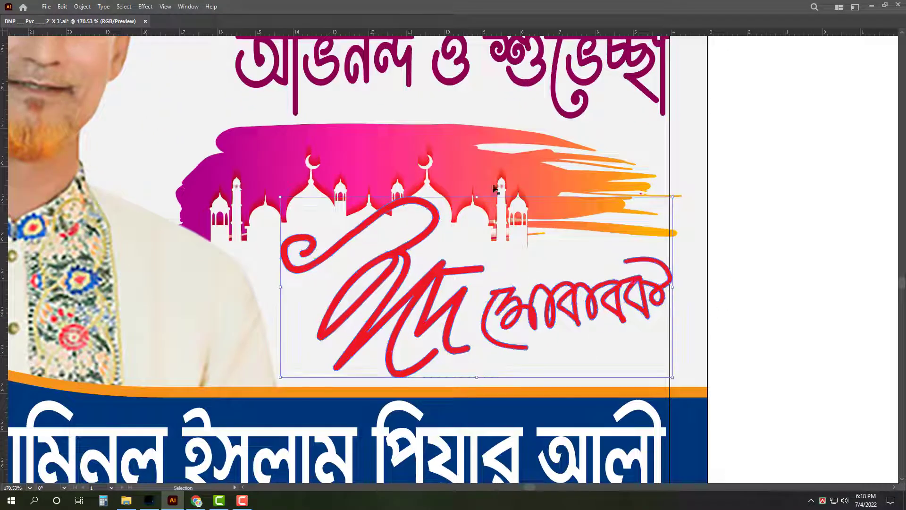
- Squash the Eid Mubarak calligraphy vertically by dragging its top handle down 40 pixels
{"action": "left_click", "coordinate": [463, 182]}
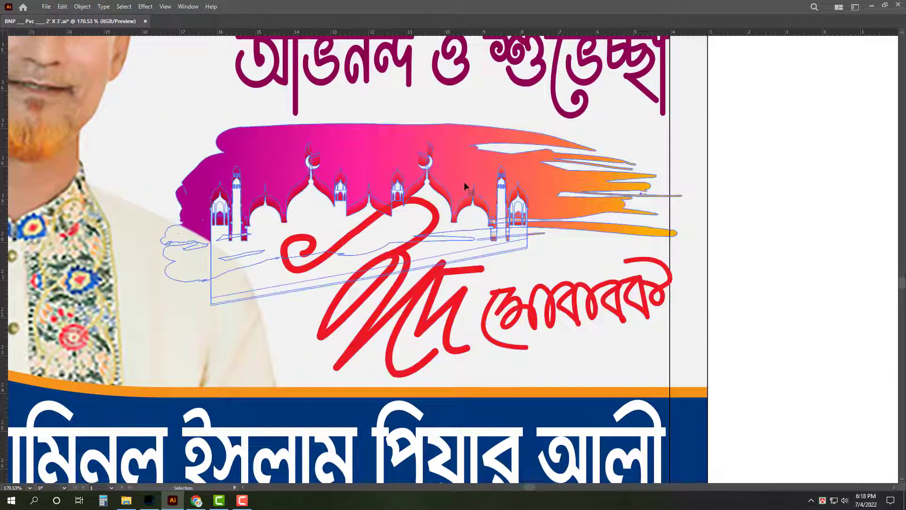
{"action": "left_click", "coordinate": [546, 298]}
{"action": "left_click", "coordinate": [656, 278]}
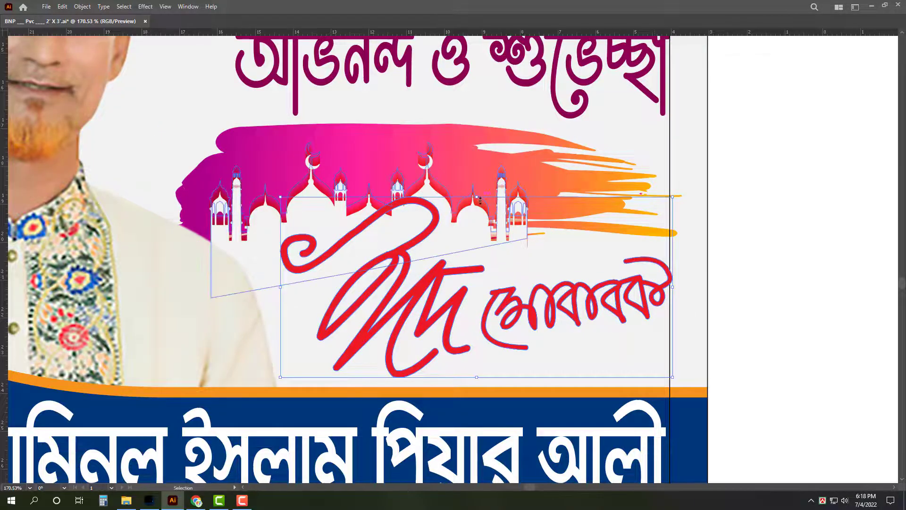
{"action": "left_click_drag", "start_coordinate": [480, 198], "coordinate": [480, 217]}
{"action": "left_click", "coordinate": [722, 317]}
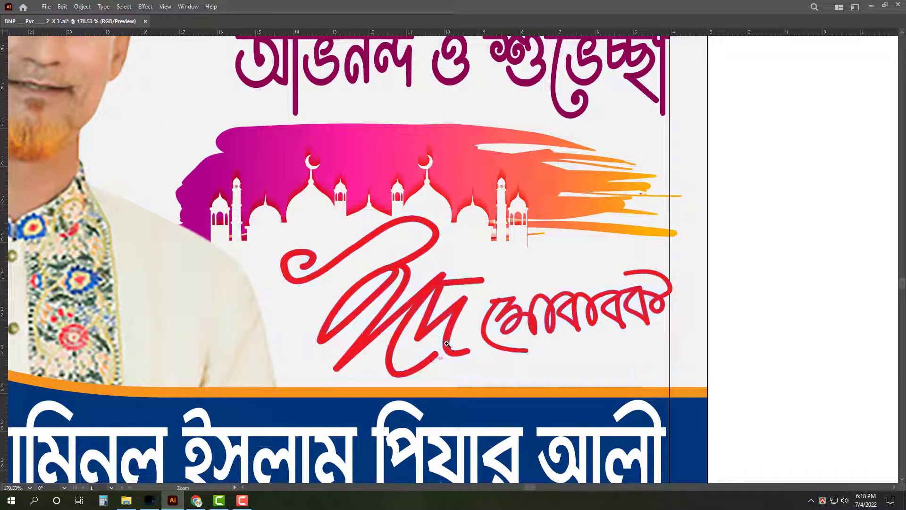
{"action": "scroll", "coordinate": [298, 362], "scroll_direction": "down", "scroll_amount": 5}
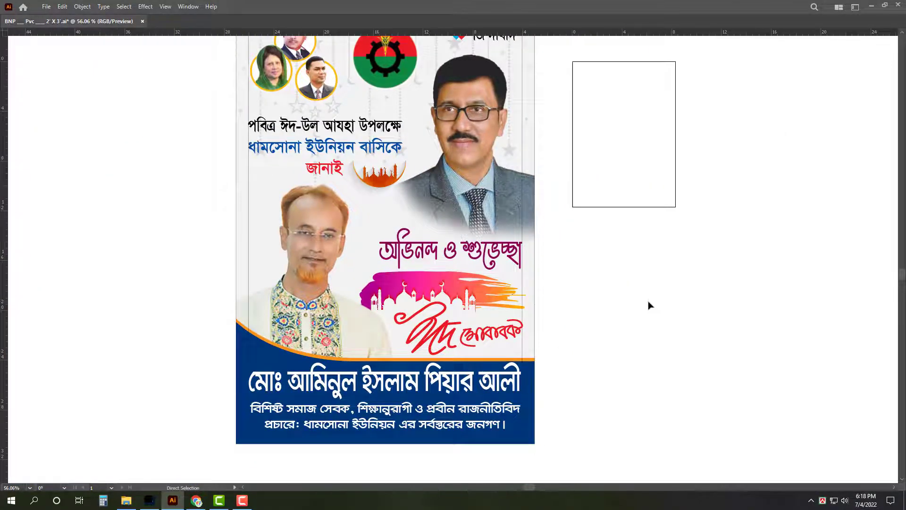
- Zoom out and centre the whole poster, with the hidden tools and panels shown again via Tab
{"action": "scroll", "coordinate": [682, 255], "scroll_direction": "down", "scroll_amount": 1}
{"action": "left_click_drag", "start_coordinate": [658, 235], "coordinate": [639, 277]}
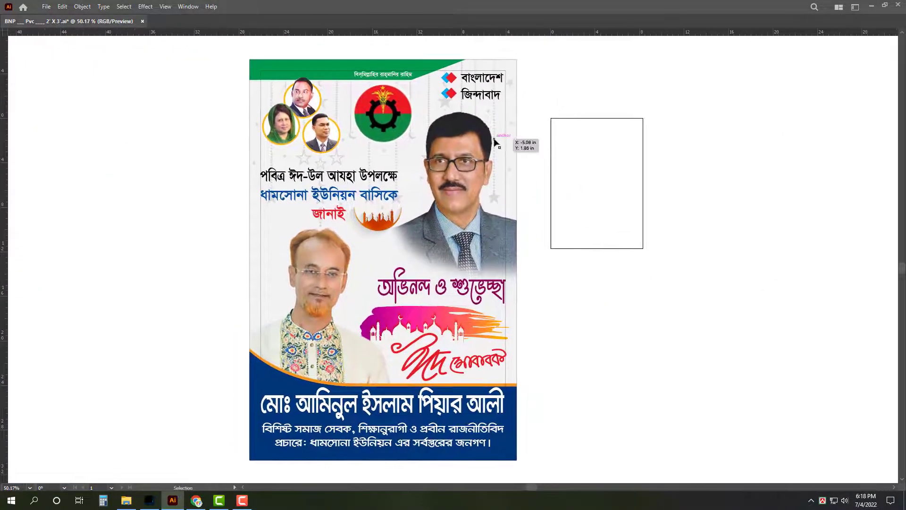
{"action": "left_click", "coordinate": [679, 208]}
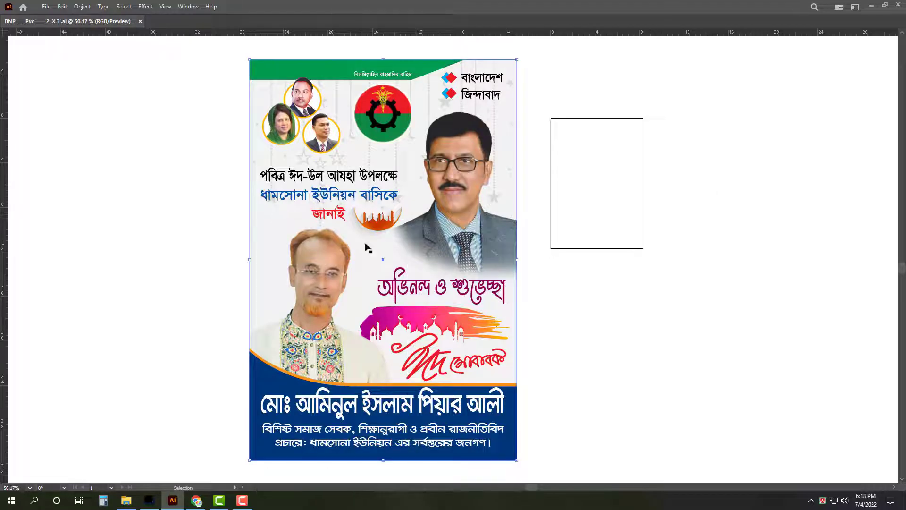
{"action": "key", "text": "Tab"}
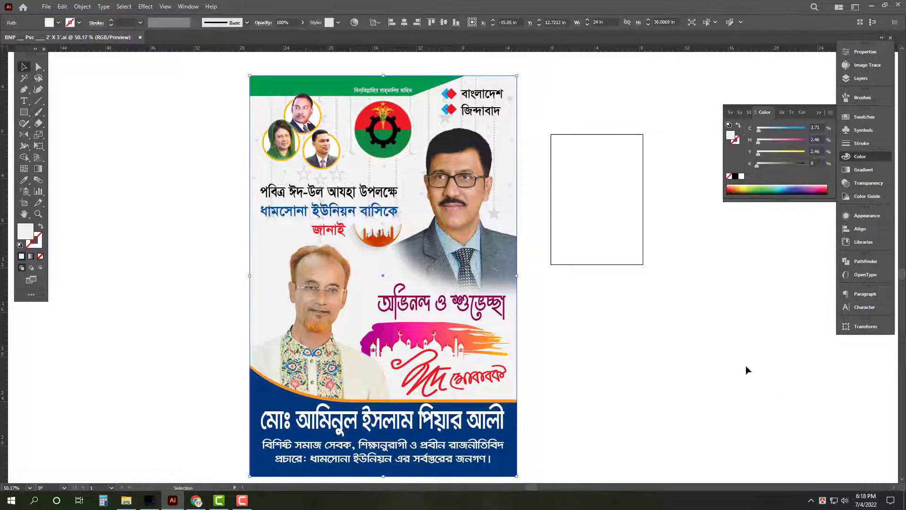
{"action": "left_click", "coordinate": [706, 283]}
{"action": "scroll", "coordinate": [694, 284], "scroll_direction": "down", "scroll_amount": 1}
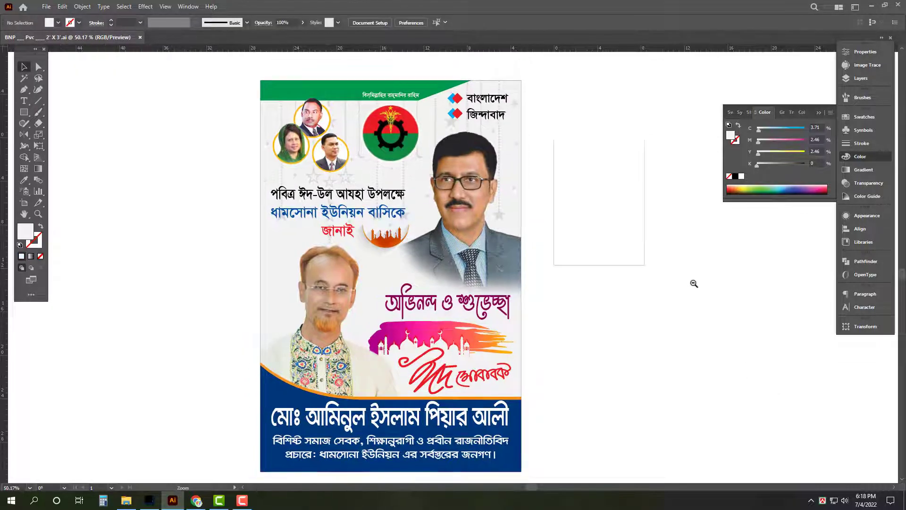
{"action": "scroll", "coordinate": [692, 315], "scroll_direction": "down", "scroll_amount": 1}
{"action": "left_click_drag", "start_coordinate": [692, 315], "coordinate": [709, 304]}
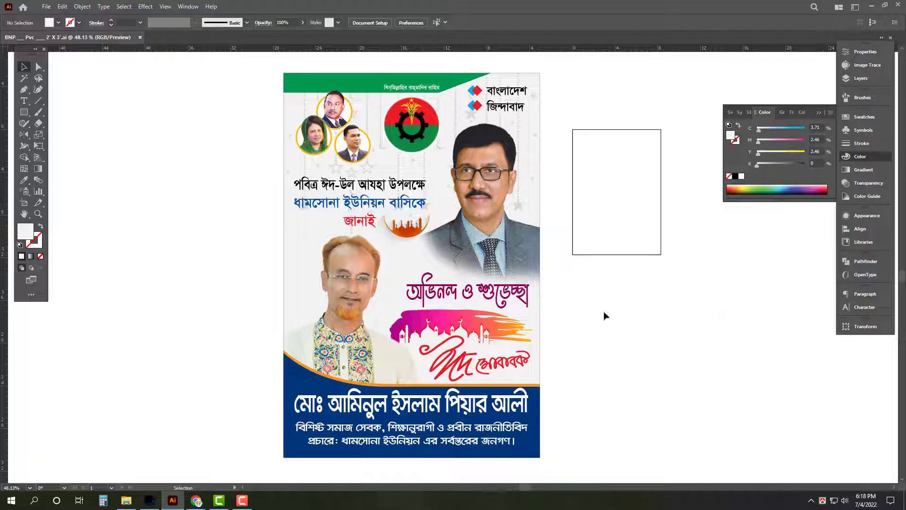
{"action": "scroll", "coordinate": [605, 315], "scroll_direction": "down", "scroll_amount": 1}
- Select all poster objects and Alt+Shift-drag a full copy to the right of the original
{"action": "left_click", "coordinate": [311, 322]}
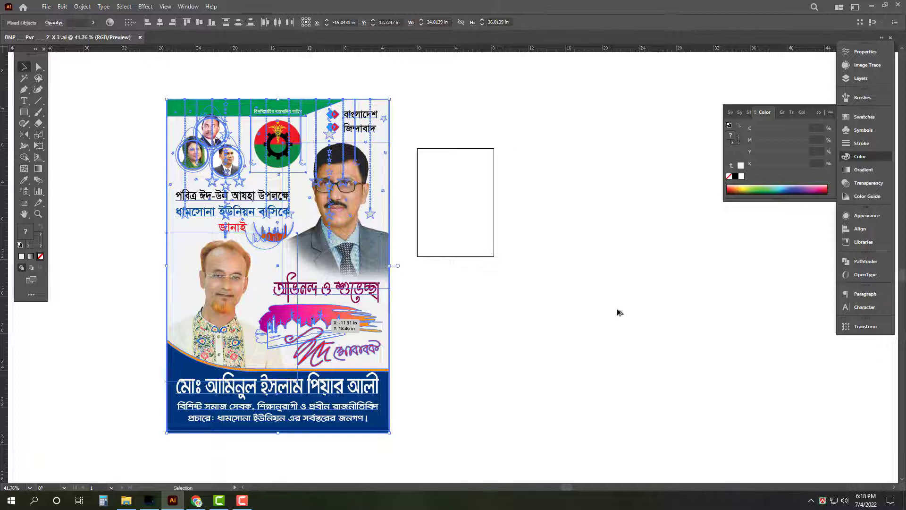
{"action": "left_click_drag", "start_coordinate": [620, 312], "coordinate": [627, 312]}
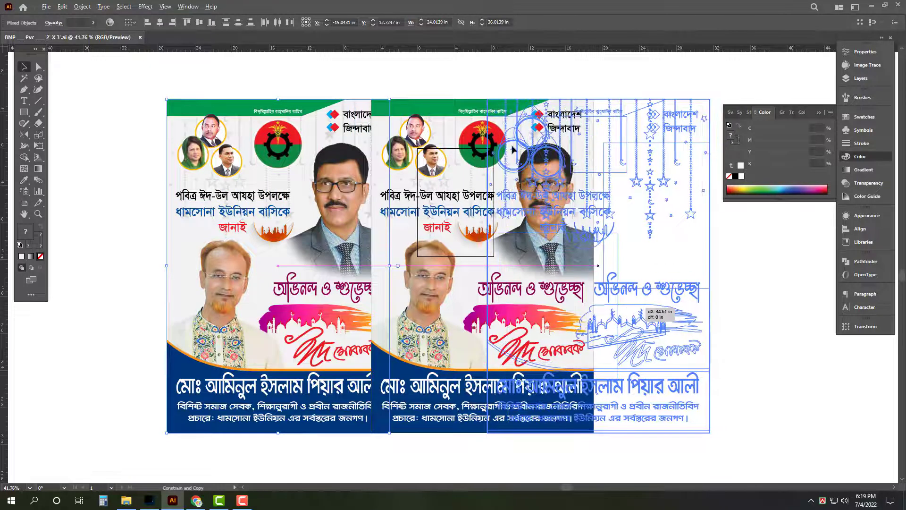
{"action": "left_click", "coordinate": [509, 83]}
{"action": "left_click_drag", "start_coordinate": [508, 83], "coordinate": [425, 78]}
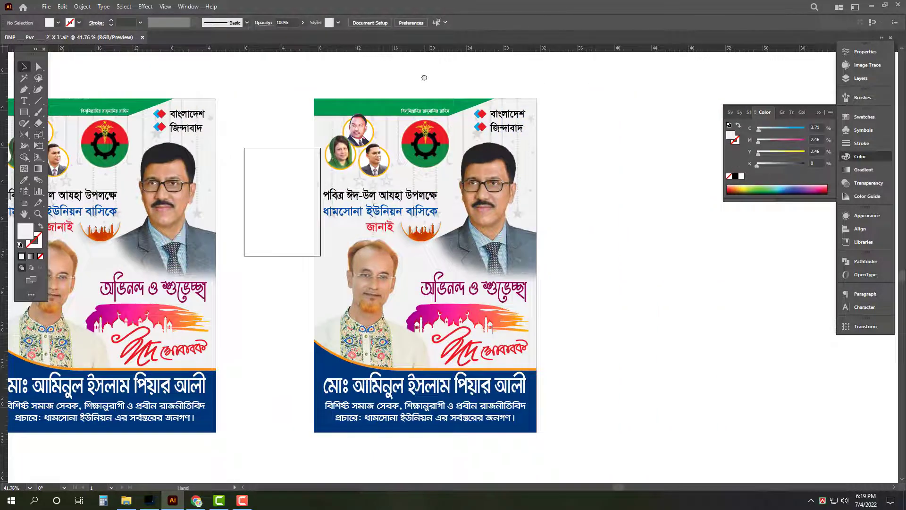
- Check the copy's image and background selections, clear them, and switch to File Explorer
{"action": "left_click", "coordinate": [422, 272]}
{"action": "key", "text": "ctrl+shift+a"}
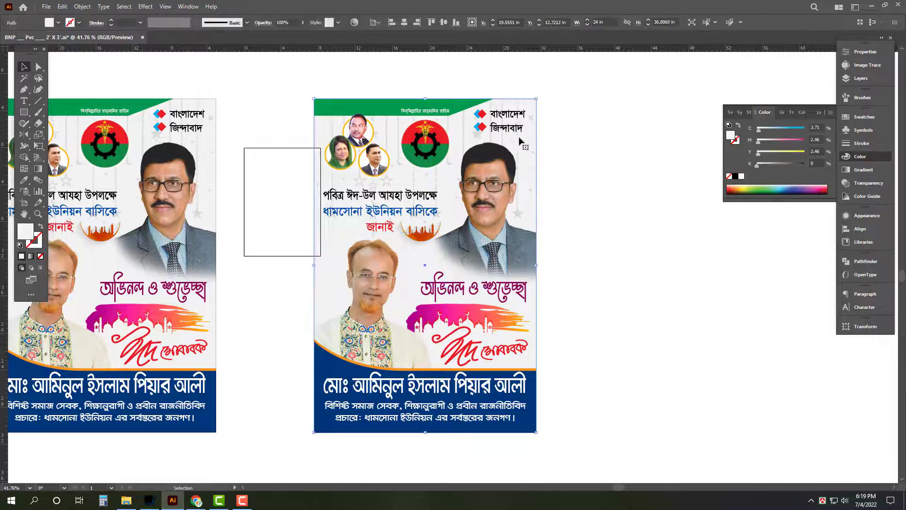
{"action": "left_click", "coordinate": [517, 157]}
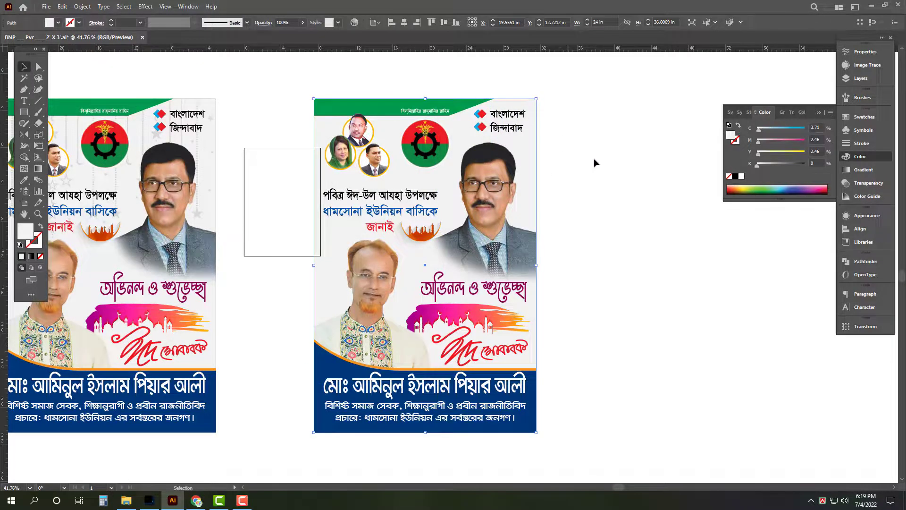
{"action": "key", "text": "ctrl+shift+a"}
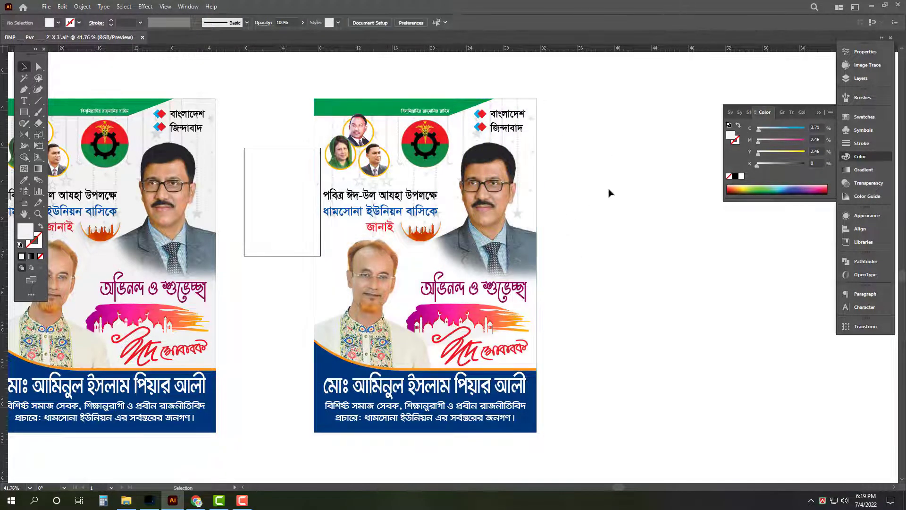
{"action": "left_click", "coordinate": [126, 500]}
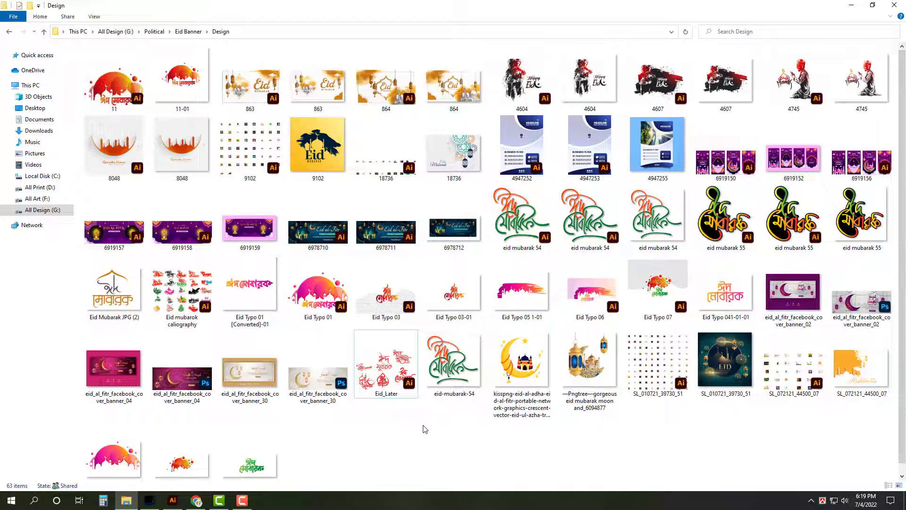
{"action": "mouse_move", "coordinate": [42, 141]}
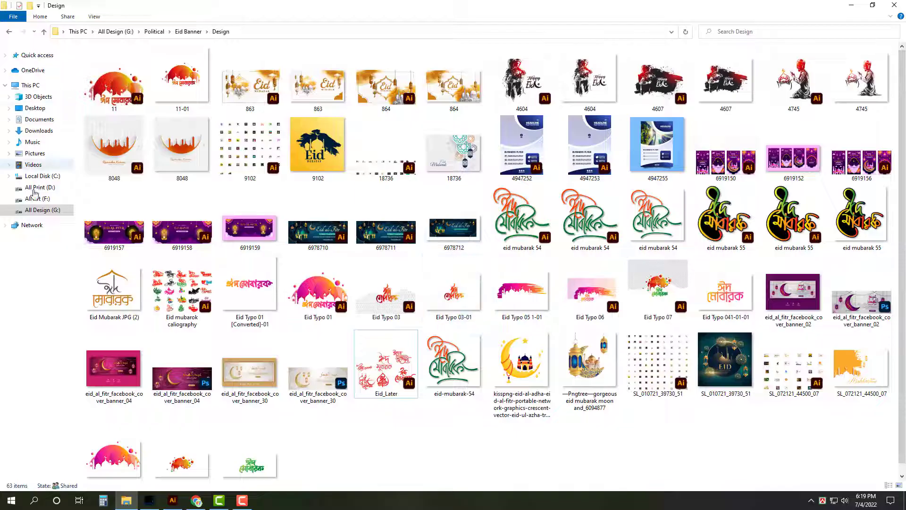
- Navigate to All Design (G:) › Background › Desings, showing the 306 background files
{"action": "left_click", "coordinate": [43, 210]}
{"action": "double_click", "coordinate": [250, 80]}
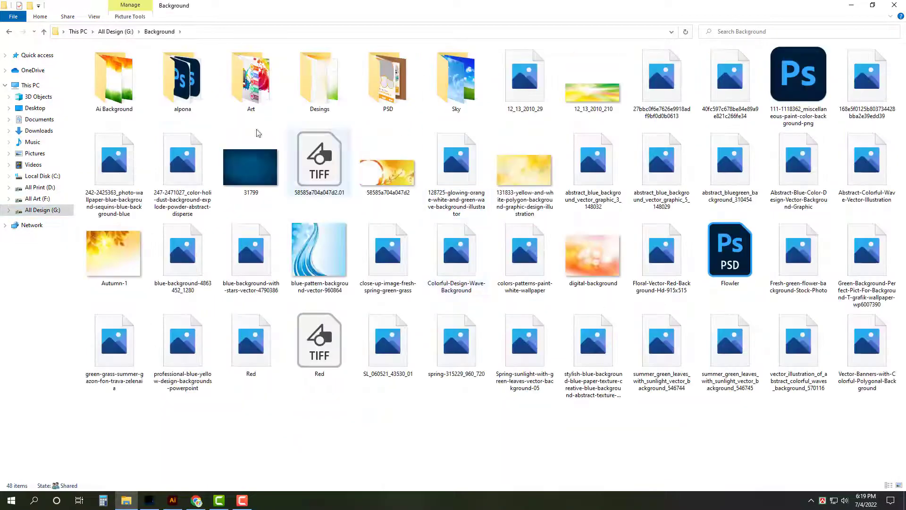
{"action": "double_click", "coordinate": [113, 78]}
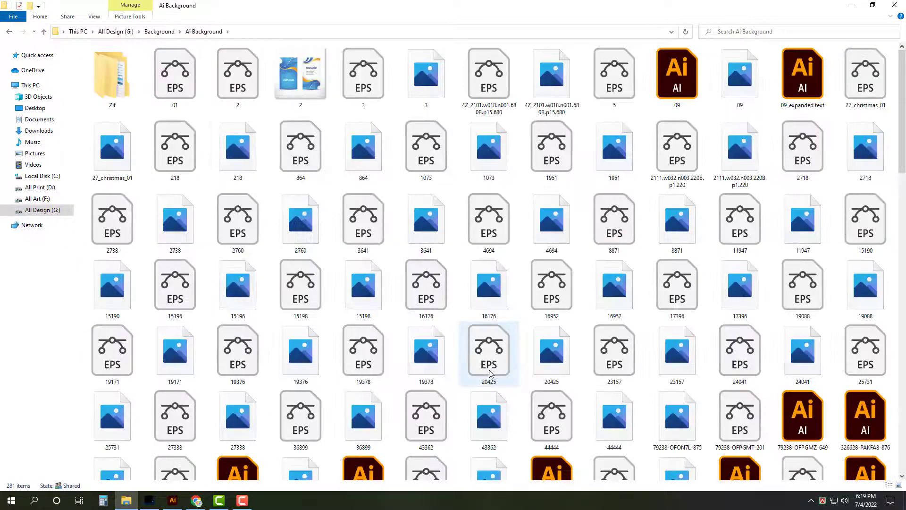
{"action": "key", "text": "BackSpace"}
{"action": "double_click", "coordinate": [320, 77]}
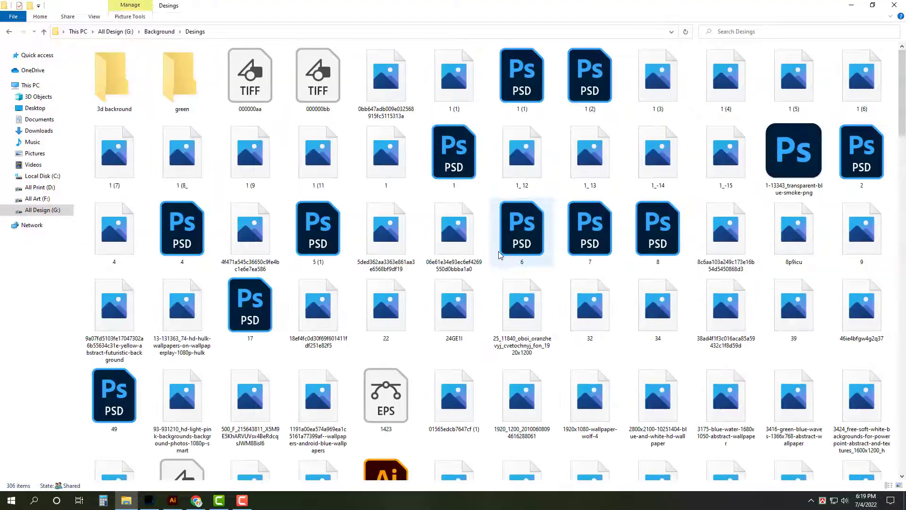
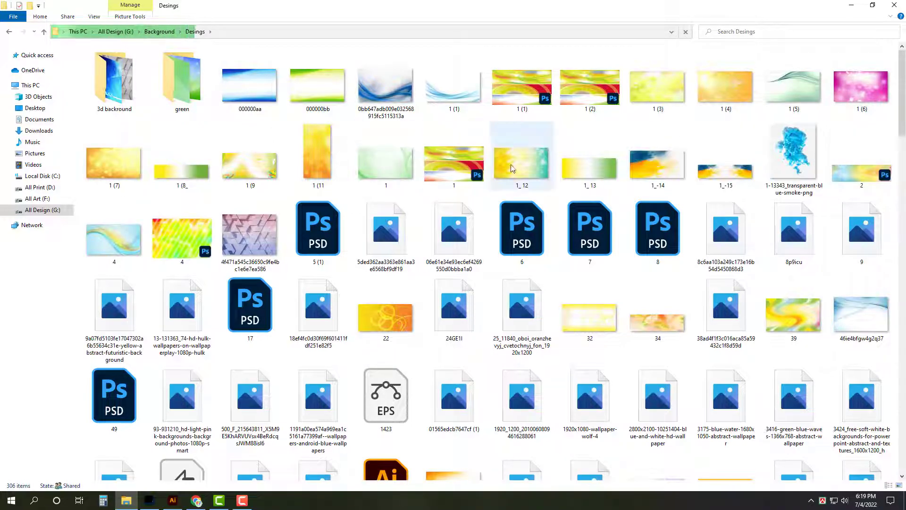
- Drag the yellow-teal bokeh image 1_ 12.jpg from the Designs folder into the Illustrator poster
{"action": "left_click", "coordinate": [523, 177]}
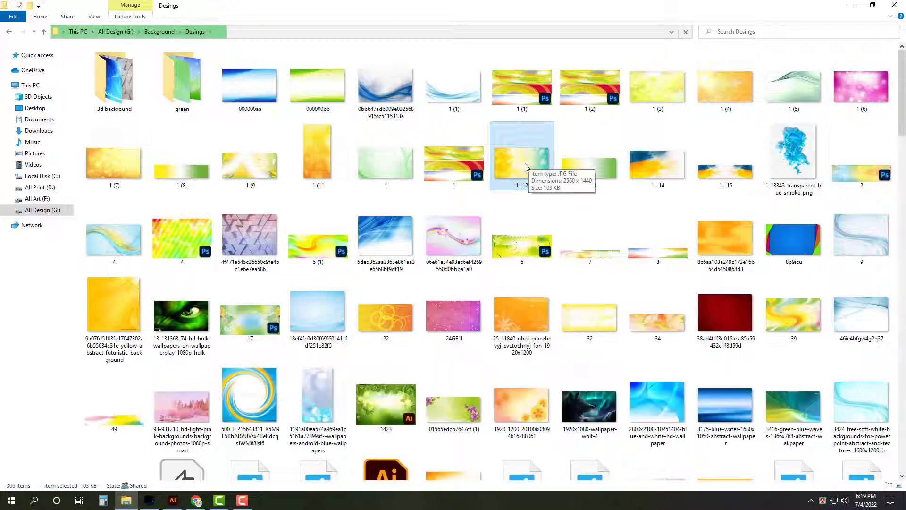
{"action": "mouse_move", "coordinate": [527, 163]}
{"action": "left_mouse_down"}
{"action": "mouse_move", "coordinate": [172, 505]}
{"action": "mouse_move", "coordinate": [453, 241]}
{"action": "left_mouse_up"}
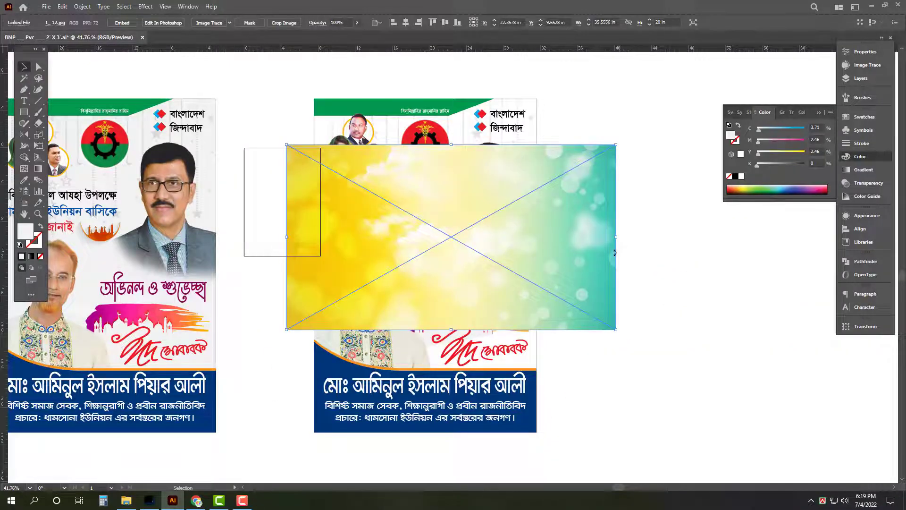
- Rotate the bokeh image upright and scale it to cover the second poster
{"action": "left_click_drag", "start_coordinate": [615, 252], "coordinate": [416, 441]}
{"action": "left_click_drag", "start_coordinate": [478, 246], "coordinate": [364, 246]}
{"action": "left_click_drag", "start_coordinate": [497, 239], "coordinate": [541, 240]}
{"action": "left_click_drag", "start_coordinate": [499, 198], "coordinate": [500, 225]}
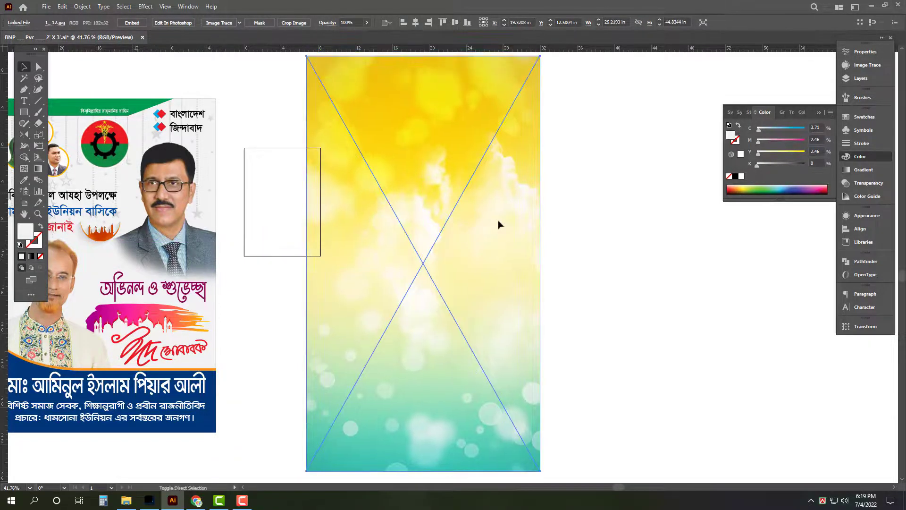
- Embed the linked bokeh image and shift it upward behind the poster
{"action": "left_click", "coordinate": [865, 51]}
{"action": "left_click", "coordinate": [772, 290]}
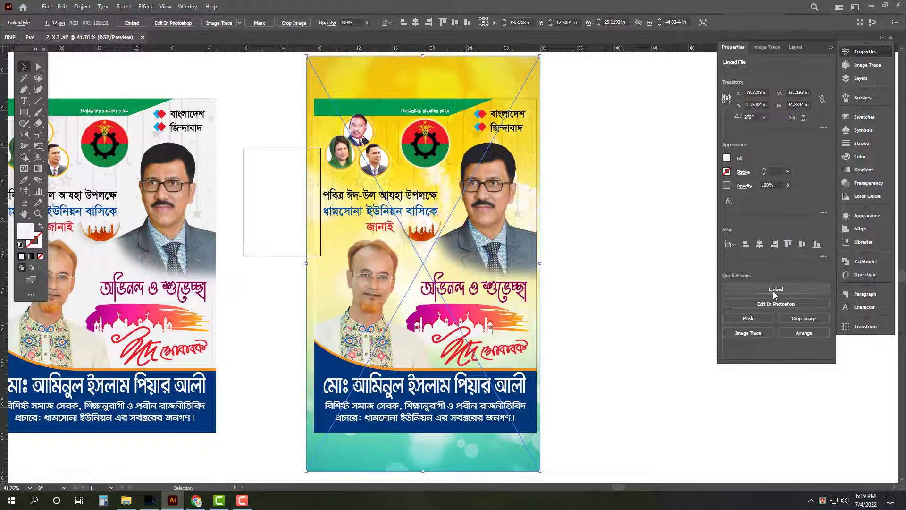
{"action": "left_click", "coordinate": [613, 180]}
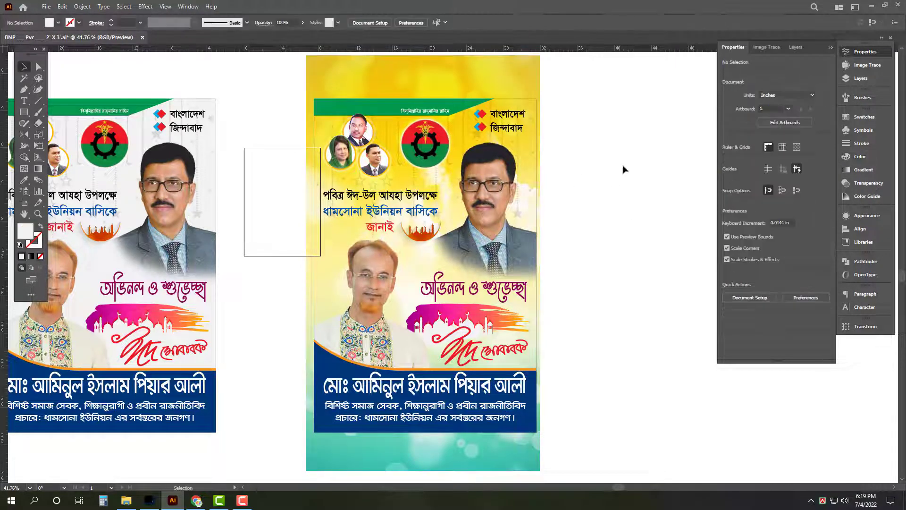
{"action": "scroll", "coordinate": [573, 142], "scroll_direction": "down", "scroll_amount": 1}
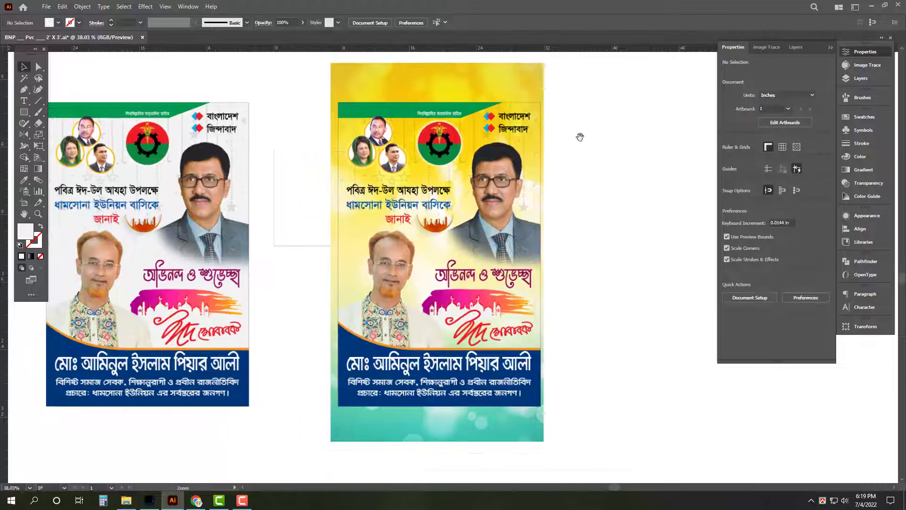
{"action": "scroll", "coordinate": [581, 136], "scroll_direction": "up", "scroll_amount": 2}
{"action": "left_click_drag", "start_coordinate": [491, 151], "coordinate": [489, 90]}
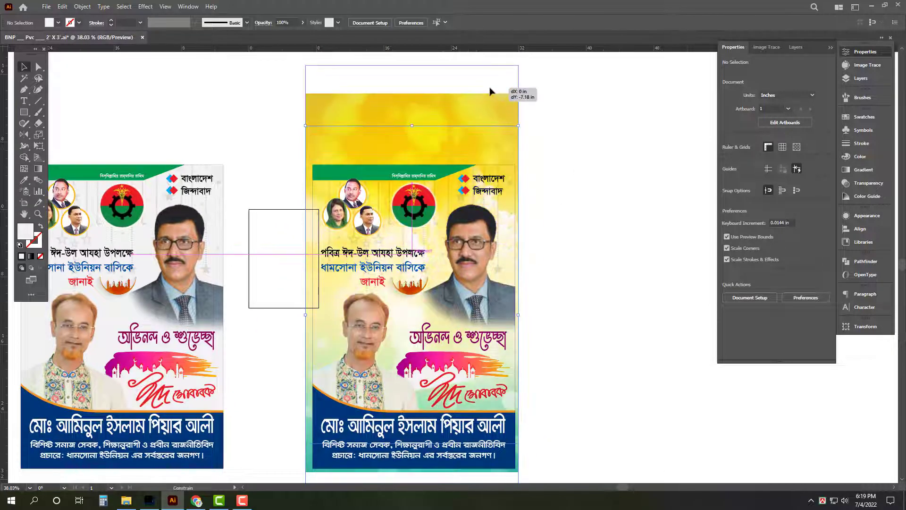
{"action": "left_click", "coordinate": [636, 211]}
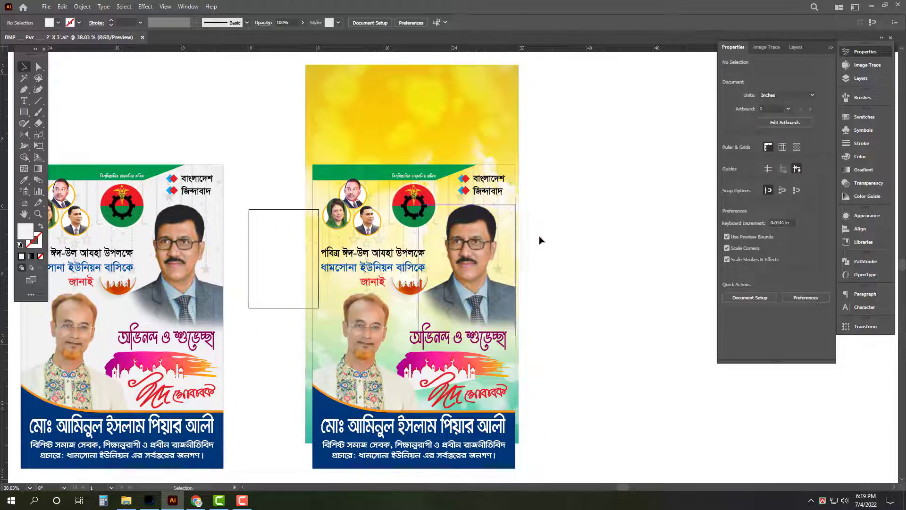
- Clip the bokeh image to the second poster's rectangle with a Ctrl+7 clipping mask
{"action": "left_click", "coordinate": [516, 166]}
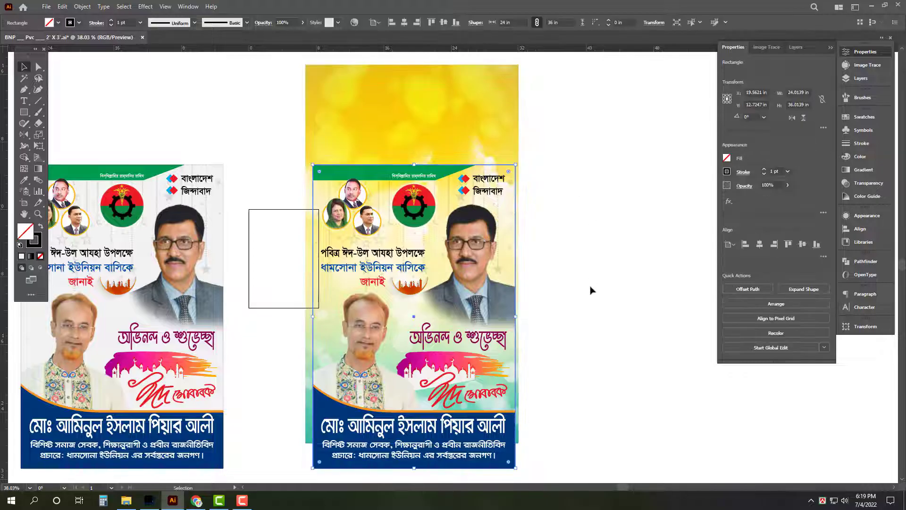
{"action": "key", "text": "v"}
{"action": "left_click", "coordinate": [457, 141], "text": "shift"}
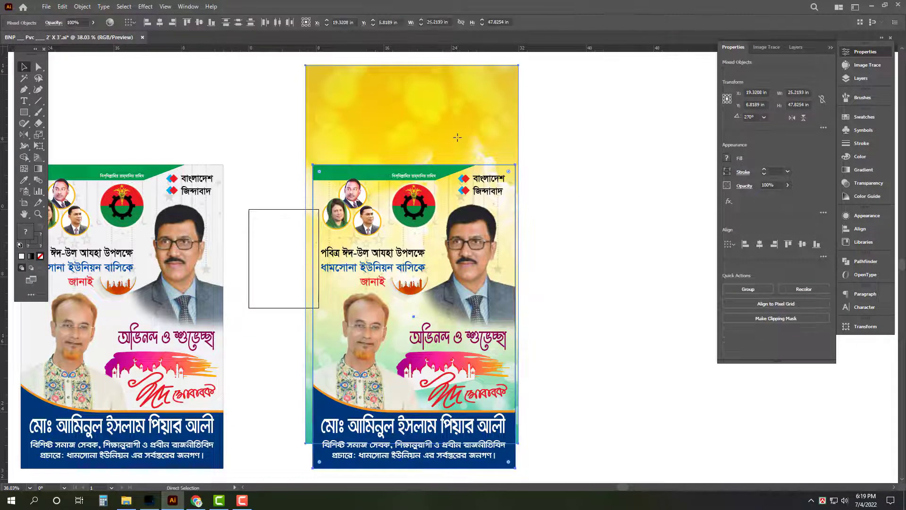
{"action": "key", "text": "ctrl+7"}
{"action": "left_click", "coordinate": [559, 165]}
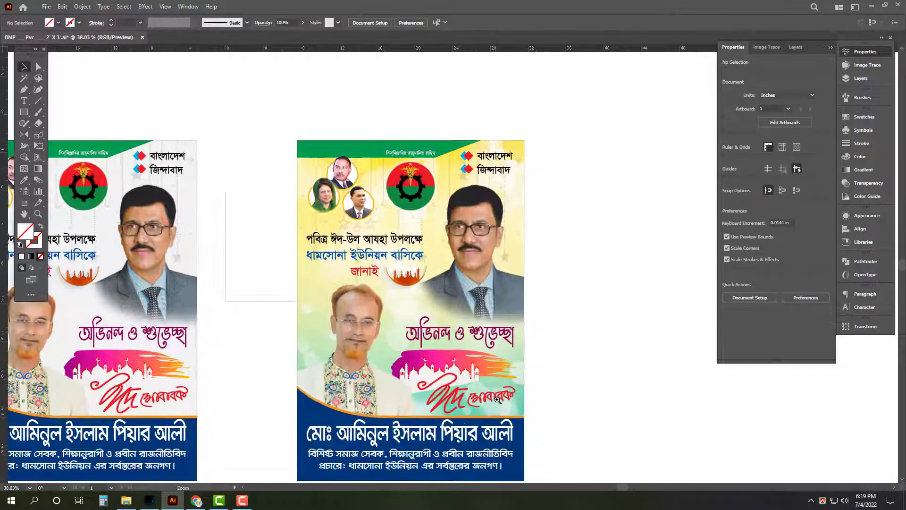
{"action": "scroll", "coordinate": [614, 397], "scroll_direction": "up", "scroll_amount": 3}
- Move the mosque brush graphic onto empty canvas right of the poster and ungroup it
{"action": "left_click_drag", "start_coordinate": [617, 398], "coordinate": [527, 321]}
{"action": "scroll", "coordinate": [527, 321], "scroll_direction": "up", "scroll_amount": 1}
{"action": "left_click_drag", "start_coordinate": [558, 374], "coordinate": [413, 325]}
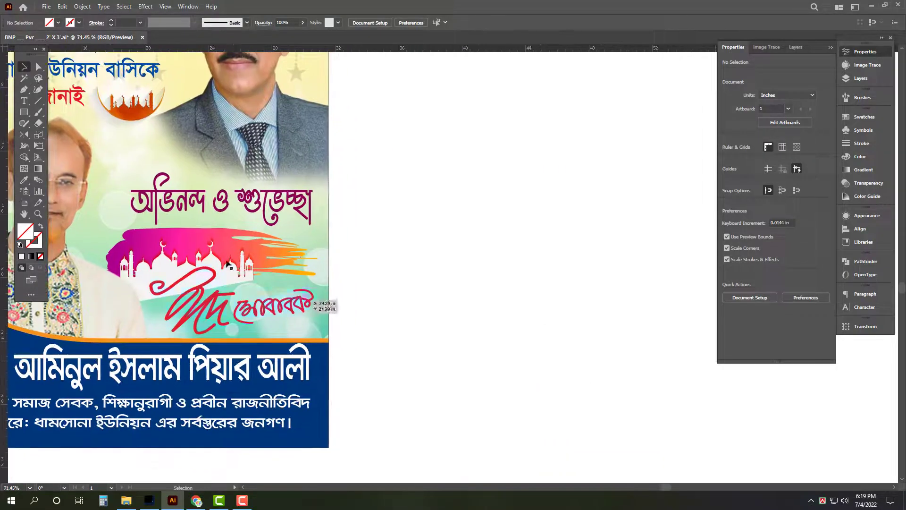
{"action": "left_click", "coordinate": [241, 257]}
{"action": "left_click_drag", "start_coordinate": [412, 255], "coordinate": [523, 257]}
{"action": "right_click", "coordinate": [492, 180]}
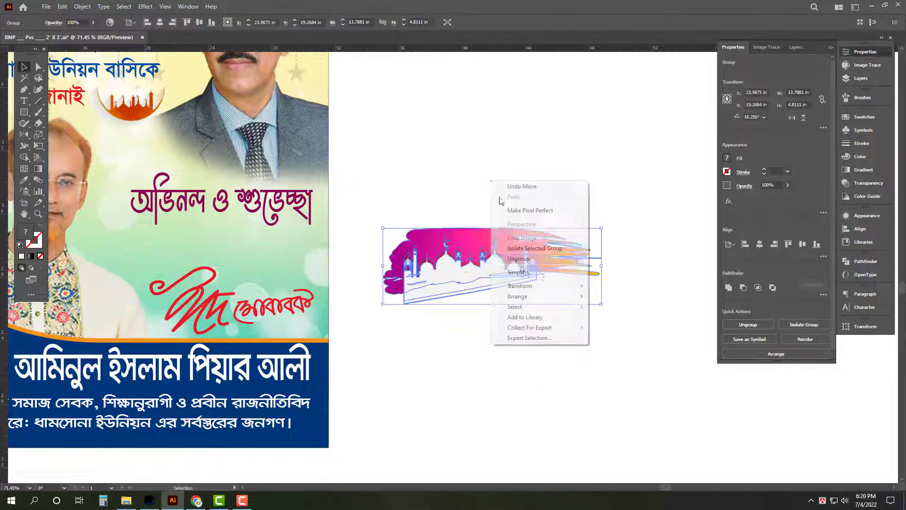
{"action": "left_click", "coordinate": [534, 260]}
{"action": "left_click", "coordinate": [477, 314]}
{"action": "scroll", "coordinate": [477, 314], "scroll_direction": "up", "scroll_amount": 1}
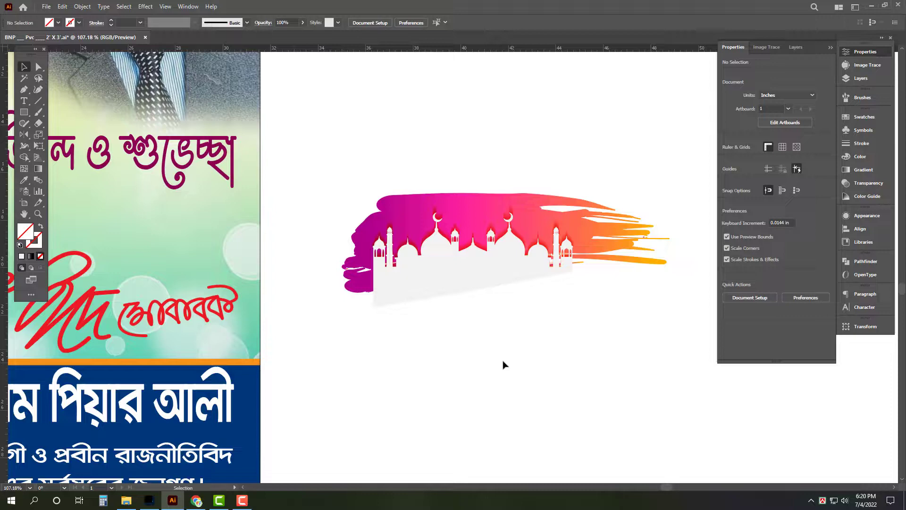
- Release the mosque compound path to inspect its pieces, then restore the silhouette
{"action": "left_click", "coordinate": [443, 283]}
{"action": "left_click", "coordinate": [457, 269]}
{"action": "right_click", "coordinate": [455, 261]}
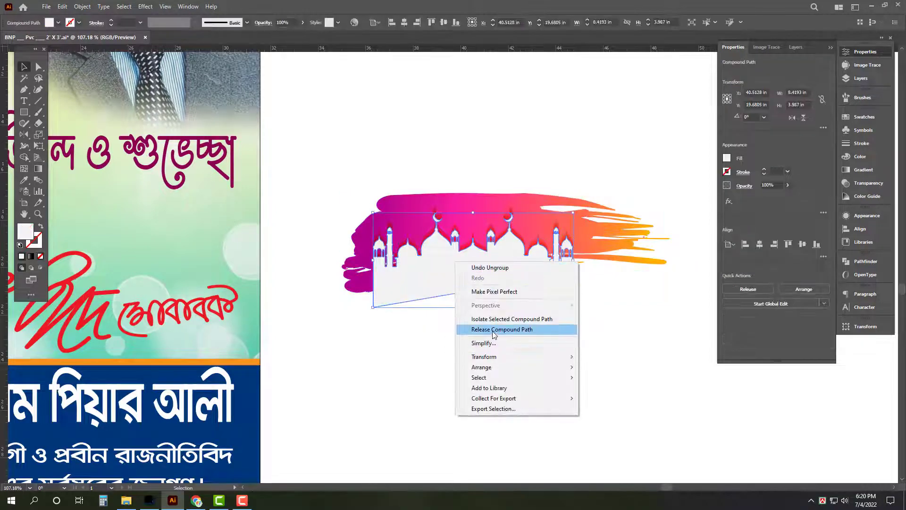
{"action": "left_click", "coordinate": [495, 334]}
{"action": "mouse_move", "coordinate": [444, 289]}
{"action": "left_mouse_down"}
{"action": "mouse_move", "coordinate": [515, 321]}
{"action": "mouse_move", "coordinate": [467, 324]}
{"action": "left_mouse_up"}
{"action": "key", "text": "ctrl+z"}
{"action": "key", "text": "ctrl+z"}
{"action": "key", "text": "ctrl+z"}
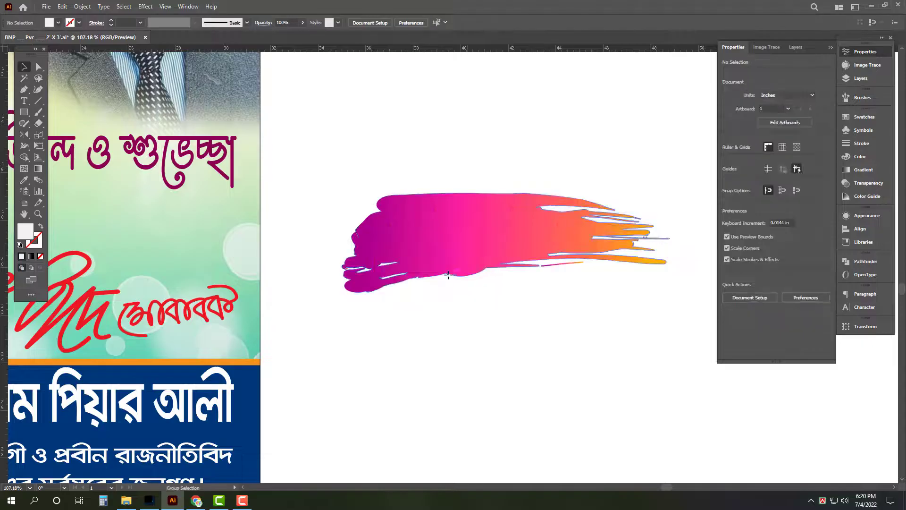
{"action": "key", "text": "ctrl+shift+z"}
{"action": "key", "text": "ctrl+shift+z"}
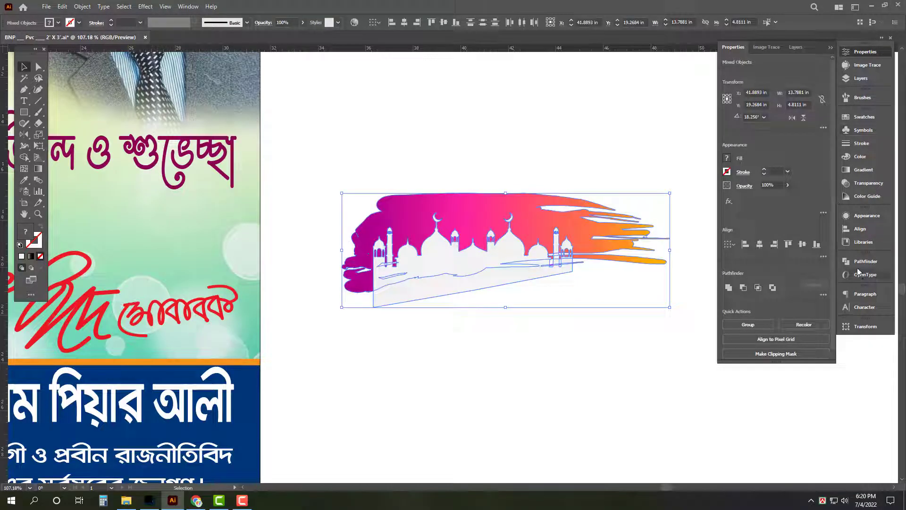
- Ungroup the mosque and brush artwork and inspect the white base shape beneath the stroke
{"action": "left_click", "coordinate": [864, 261]}
{"action": "right_click", "coordinate": [698, 173]}
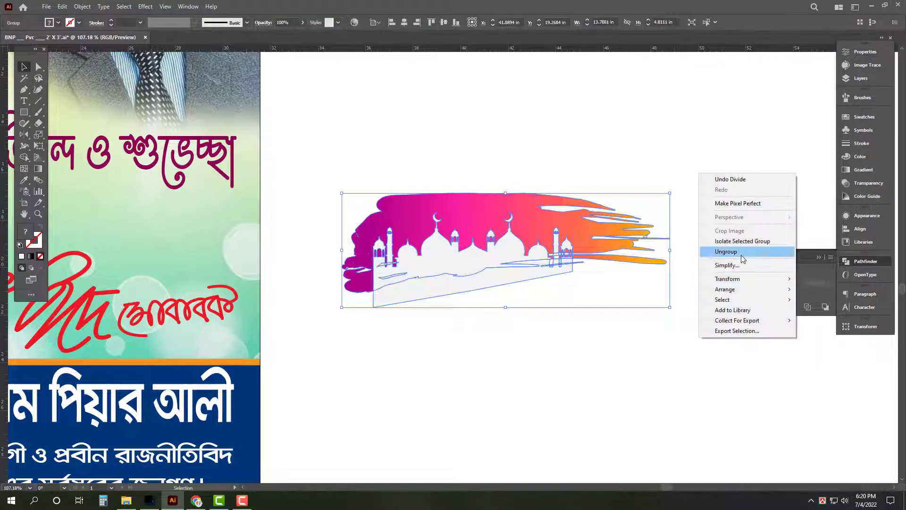
{"action": "left_click", "coordinate": [665, 115]}
{"action": "left_click", "coordinate": [449, 257]}
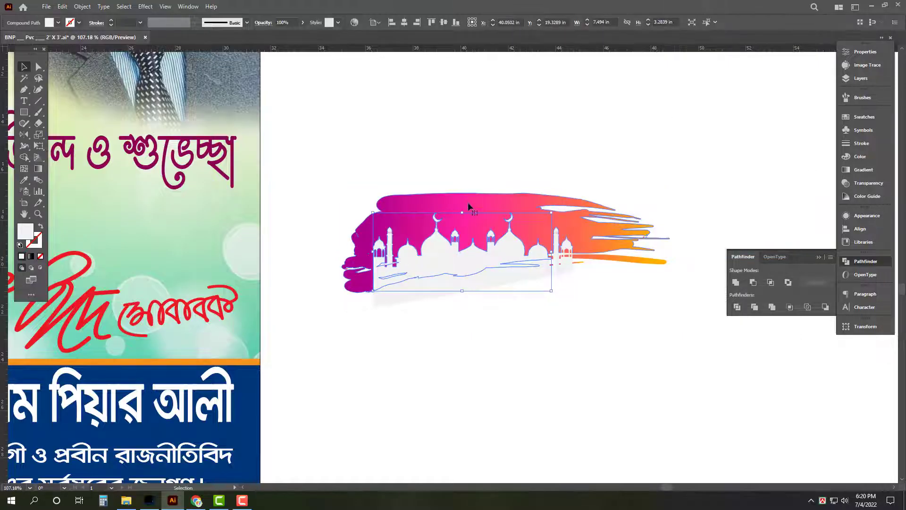
{"action": "left_click_drag", "start_coordinate": [468, 206], "coordinate": [474, 132]}
{"action": "key", "text": "ctrl+z"}
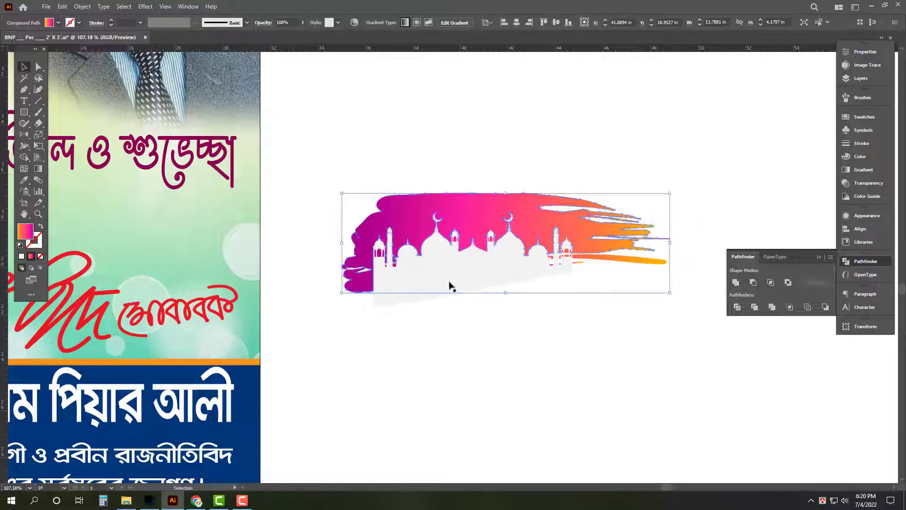
{"action": "left_click", "coordinate": [449, 285]}
{"action": "left_click_drag", "start_coordinate": [329, 169], "coordinate": [746, 374]}
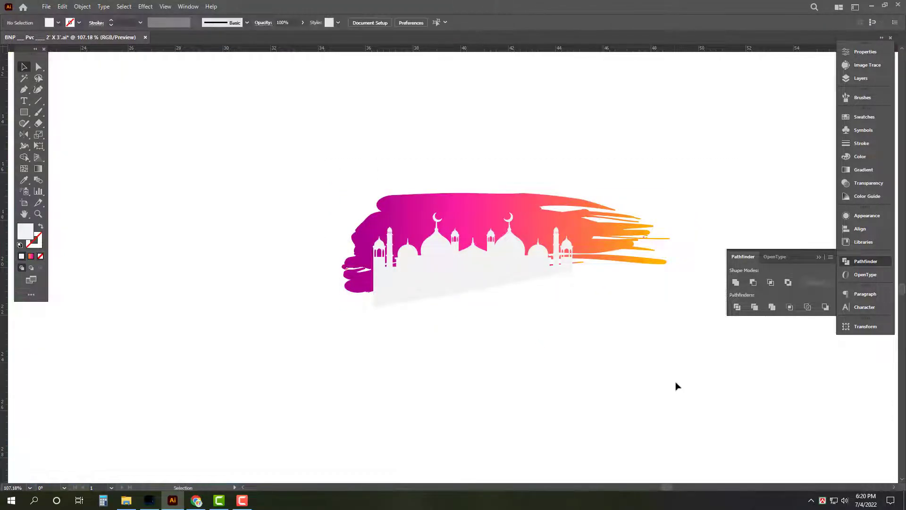
- Select all shapes sharing the white base fill and delete them
{"action": "left_click", "coordinate": [465, 282]}
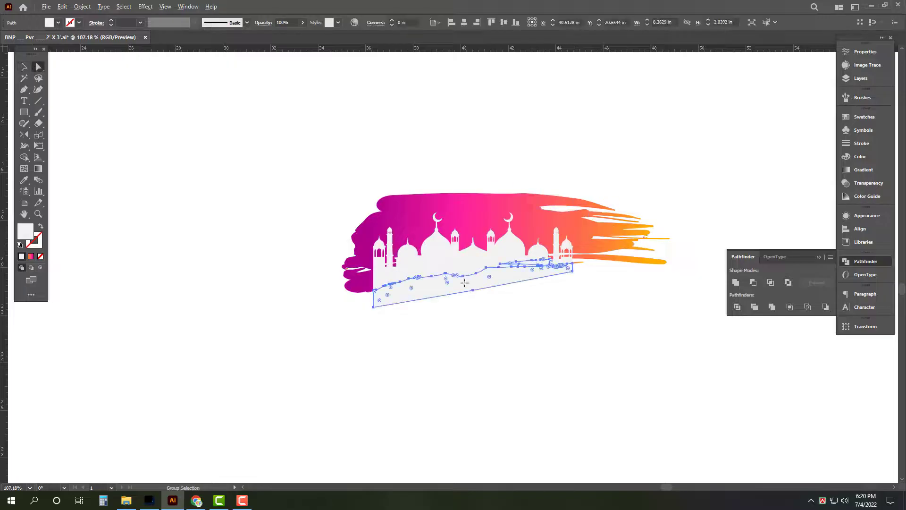
{"action": "left_click", "coordinate": [123, 6]}
{"action": "left_click", "coordinate": [265, 128]}
{"action": "key", "text": "Delete"}
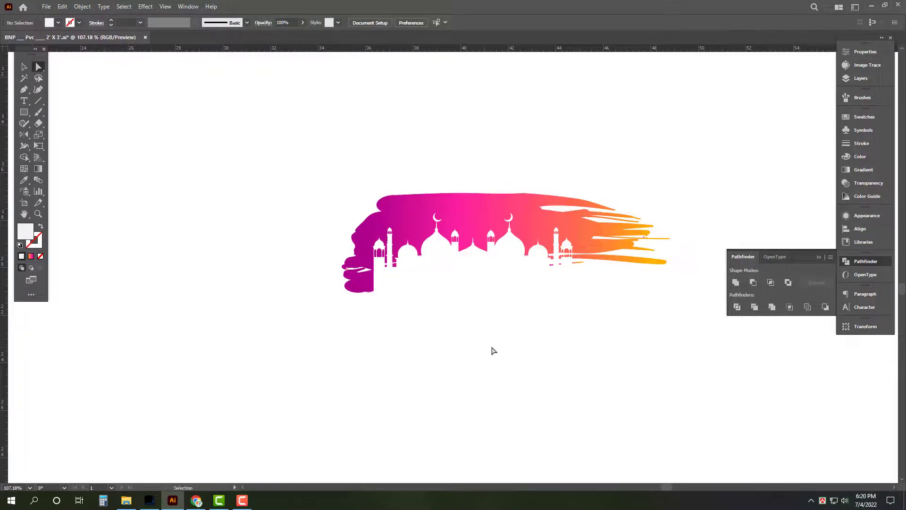
{"action": "key", "text": "ctrl+a"}
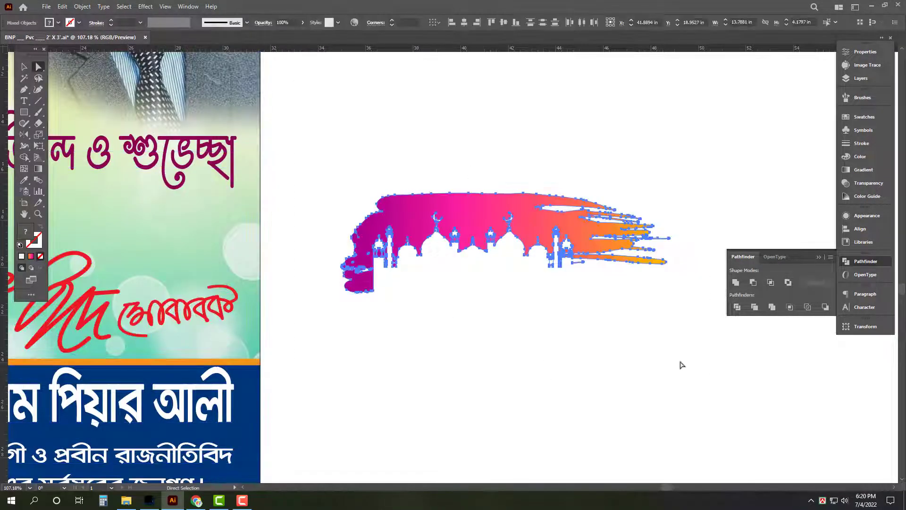
{"action": "key", "text": "v"}
{"action": "left_click", "coordinate": [543, 318]}
- Move the mosque brush graphic onto the poster next to the Eid text
{"action": "scroll", "coordinate": [544, 317], "scroll_direction": "down", "scroll_amount": 3}
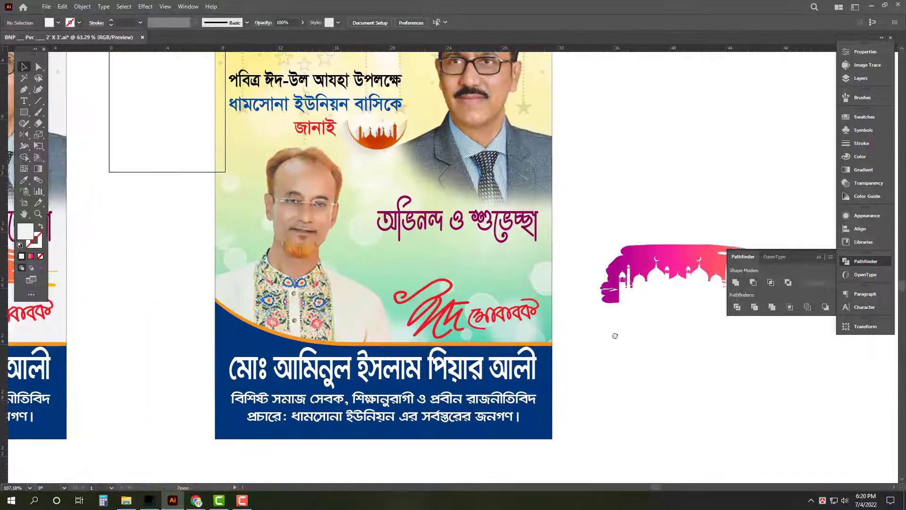
{"action": "left_click_drag", "start_coordinate": [650, 267], "coordinate": [425, 267]}
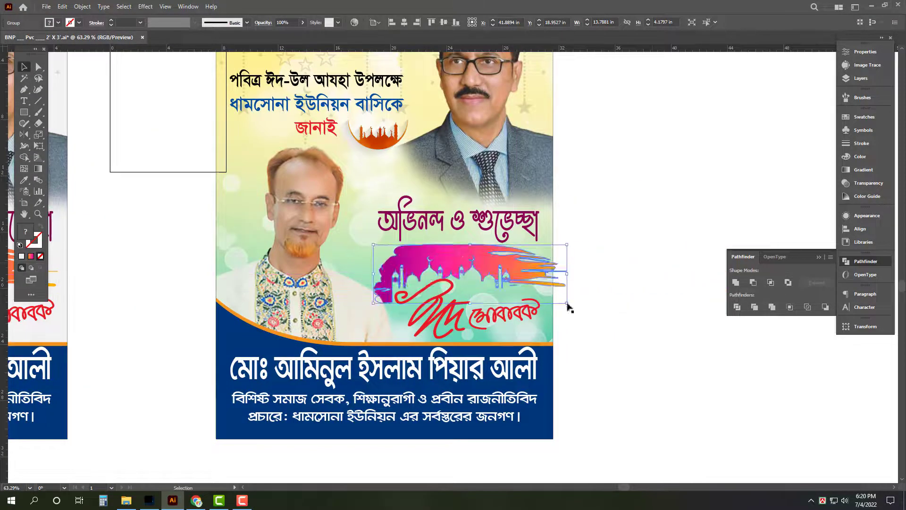
{"action": "scroll", "coordinate": [664, 319], "scroll_direction": "up", "scroll_amount": 2}
{"action": "scroll", "coordinate": [519, 262], "scroll_direction": "up", "scroll_amount": 2}
{"action": "left_click_drag", "start_coordinate": [416, 250], "coordinate": [379, 250]}
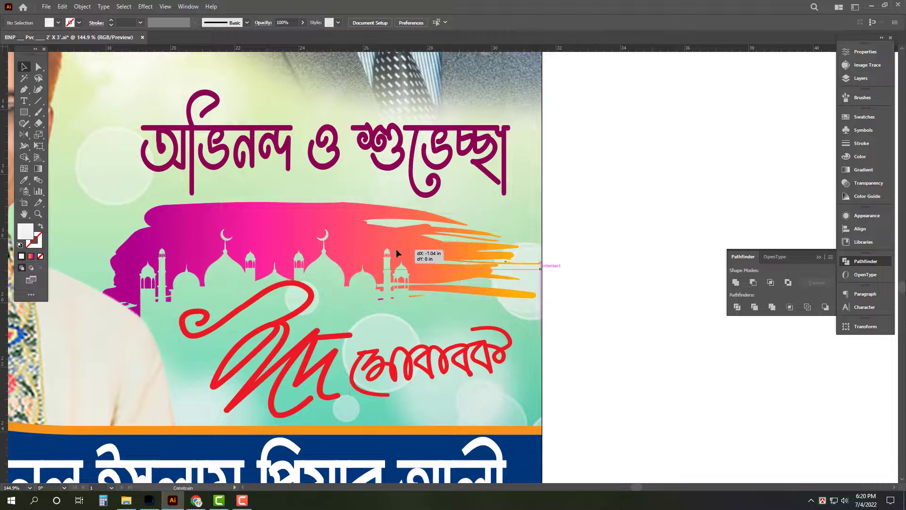
- Adjust the Eid Mubarak lettering height, nudge the brush up, and select the greeting texts
{"action": "left_click_drag", "start_coordinate": [543, 312], "coordinate": [616, 287]}
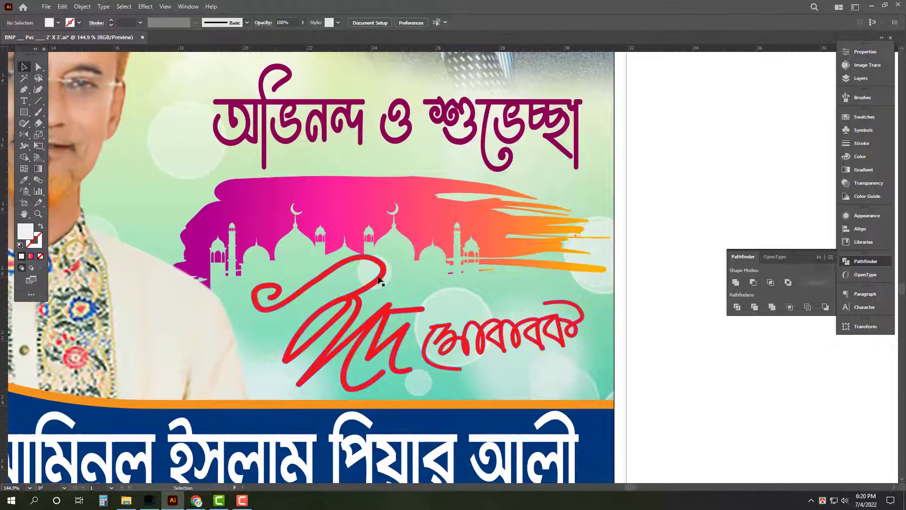
{"action": "left_click", "coordinate": [378, 257]}
{"action": "left_click_drag", "start_coordinate": [418, 255], "coordinate": [417, 258]}
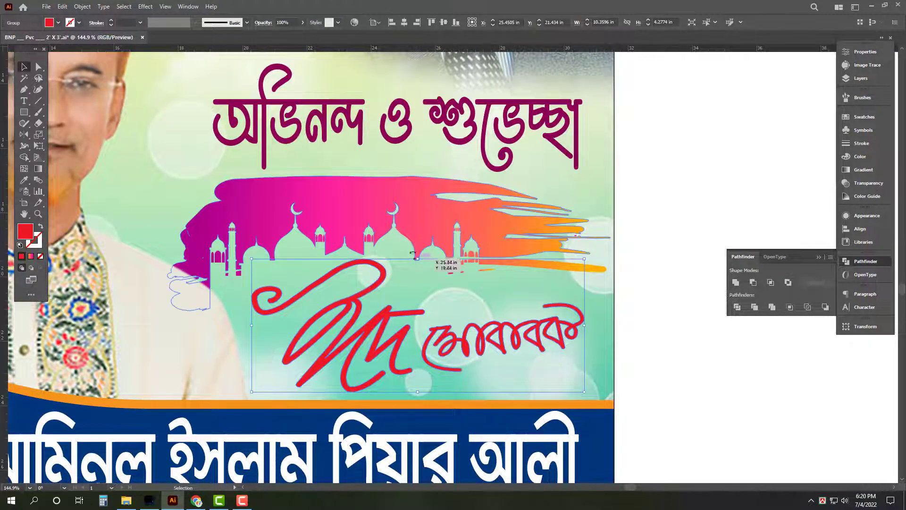
{"action": "left_click_drag", "start_coordinate": [388, 208], "coordinate": [387, 204]}
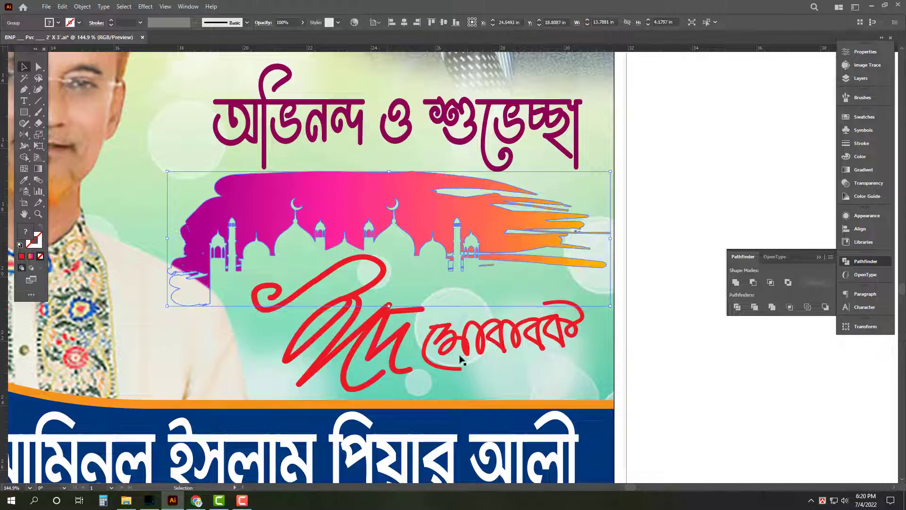
{"action": "left_click", "coordinate": [472, 335]}
{"action": "left_click", "coordinate": [347, 359], "text": "ctrl+alt"}
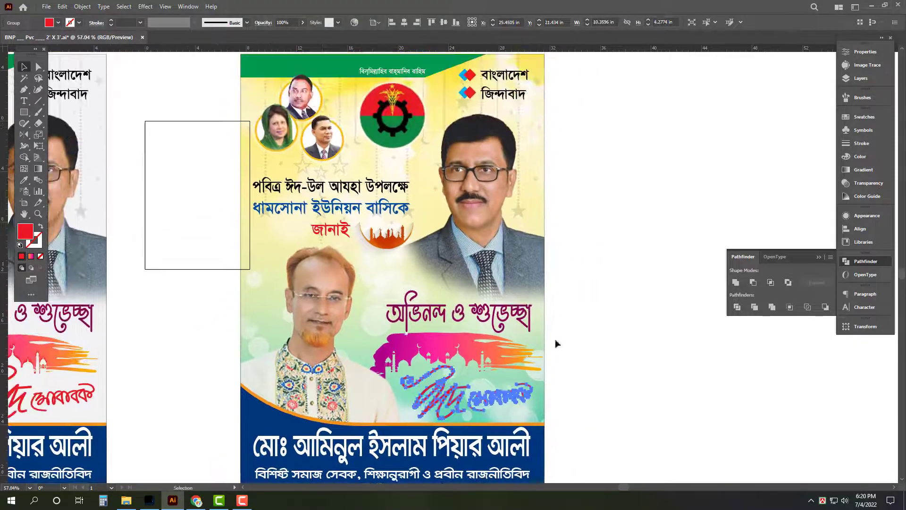
{"action": "left_click_drag", "start_coordinate": [586, 382], "coordinate": [635, 398]}
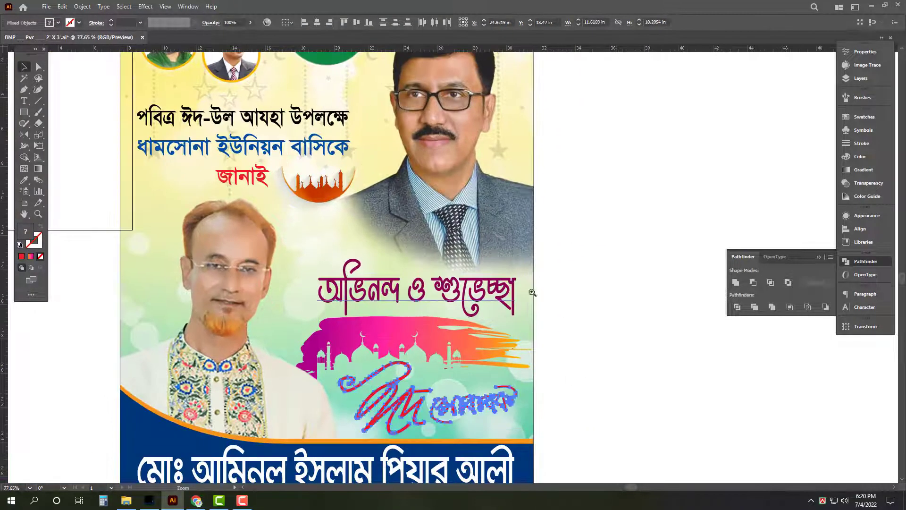
{"action": "scroll", "coordinate": [585, 257], "scroll_direction": "up", "scroll_amount": 3}
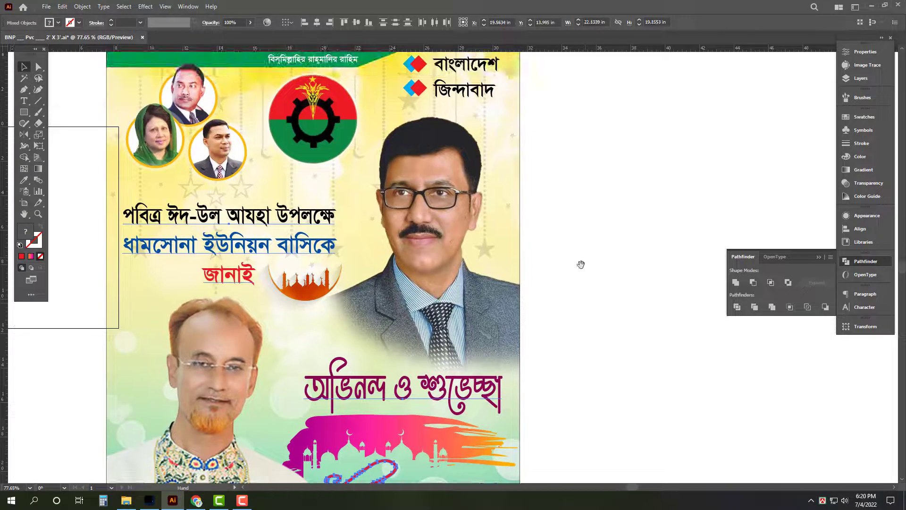
{"action": "scroll", "coordinate": [580, 263], "scroll_direction": "down", "scroll_amount": 3}
- Apply a Stylize drop shadow at 55% opacity to the greeting texts
{"action": "key", "text": "a"}
{"action": "left_click", "coordinate": [145, 7]}
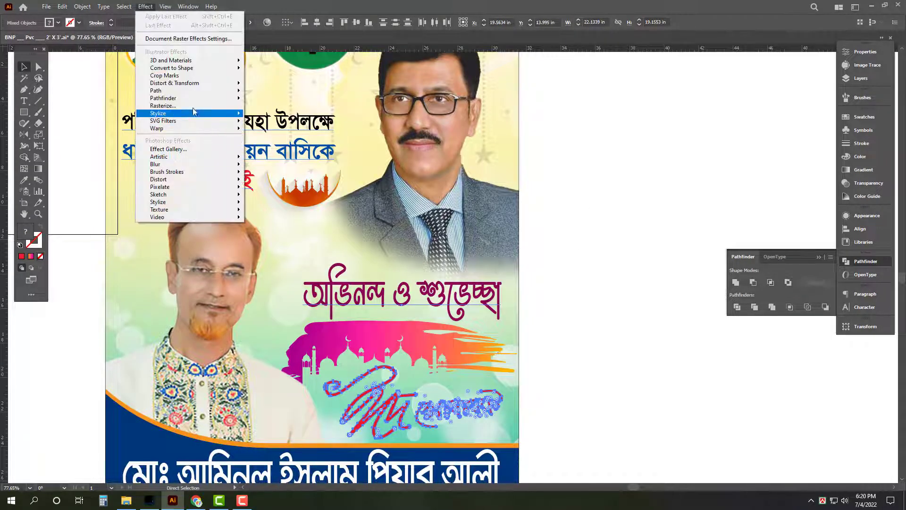
{"action": "left_click", "coordinate": [179, 115]}
{"action": "key", "text": "Return"}
{"action": "left_click", "coordinate": [145, 6]}
{"action": "mouse_move", "coordinate": [157, 114]}
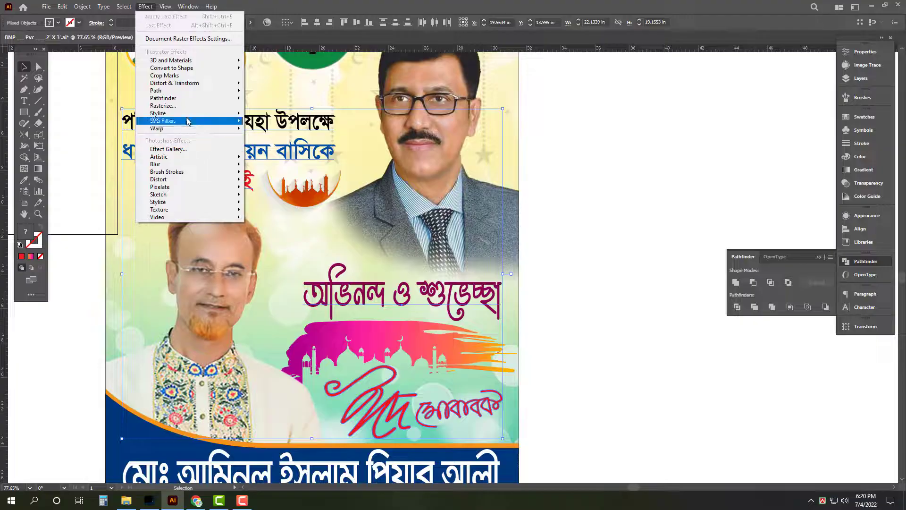
{"action": "left_click", "coordinate": [274, 114]}
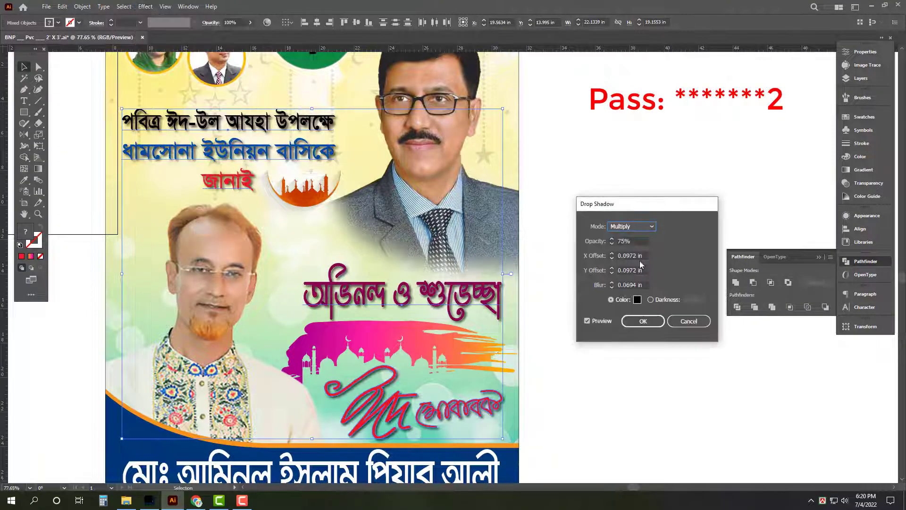
{"action": "type", "text": "5"}
{"action": "key", "text": "Tab"}
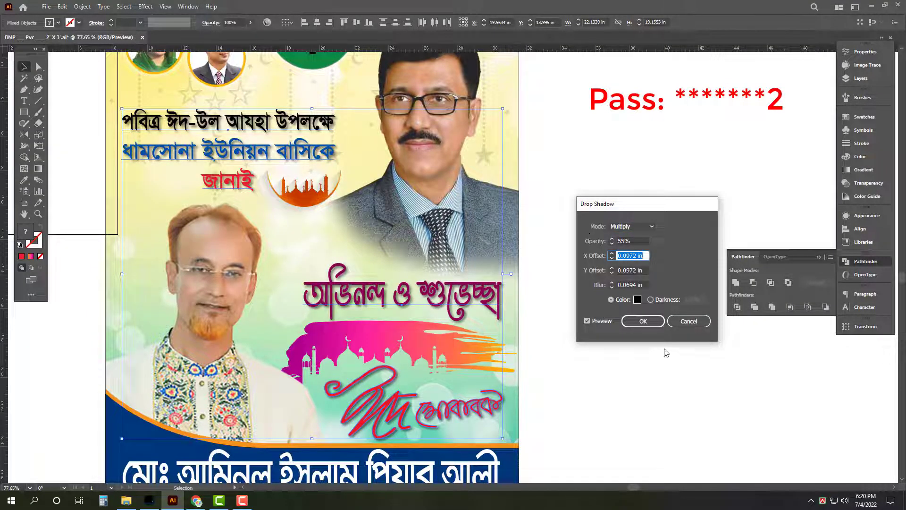
{"action": "left_click", "coordinate": [643, 321]}
- Give the texts a white 5 pt stroke, then deselect and zoom out
{"action": "key", "text": "ctrl+shift+g"}
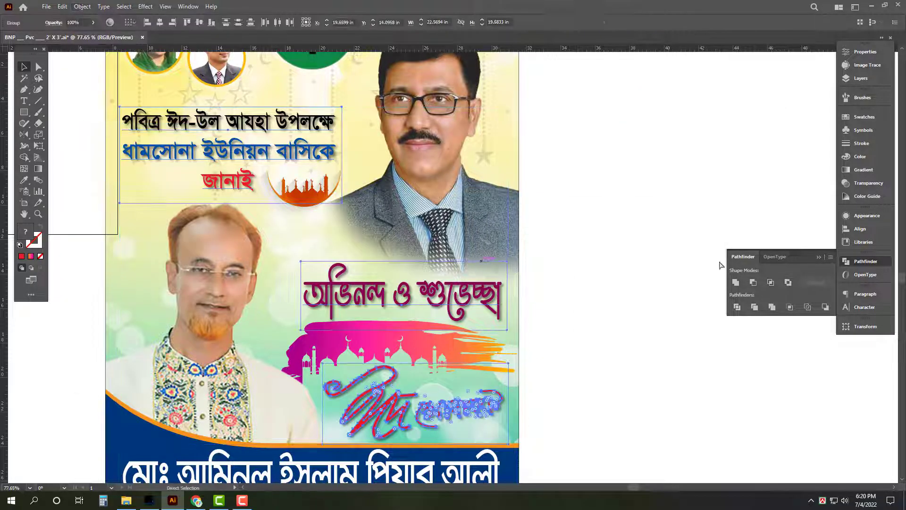
{"action": "key", "text": "ctrl+F10"}
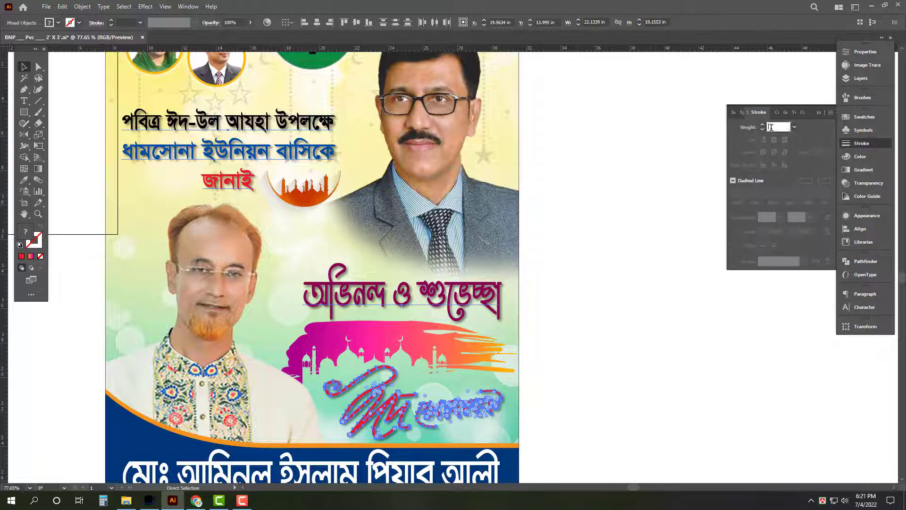
{"action": "type", "text": "5"}
{"action": "key", "text": "Return"}
{"action": "key", "text": "Return"}
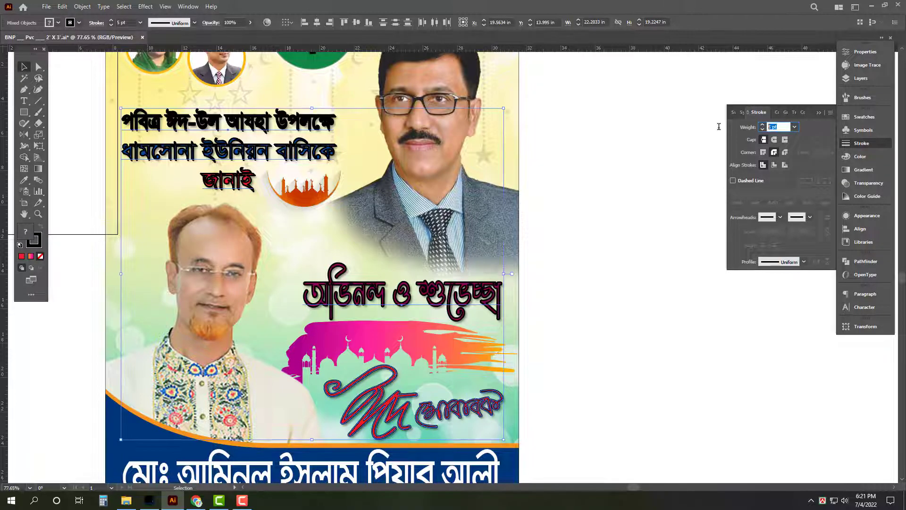
{"action": "type", "text": "6"}
{"action": "left_click", "coordinate": [862, 156]}
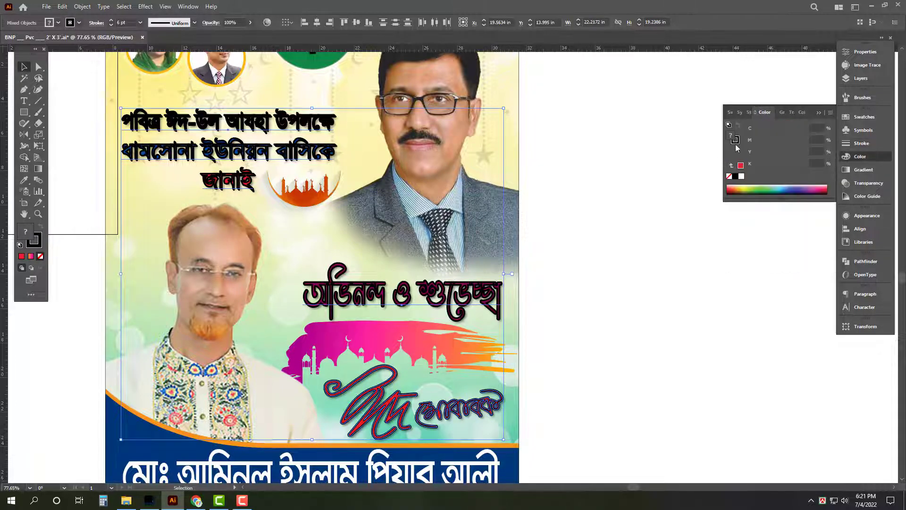
{"action": "left_click", "coordinate": [741, 176]}
{"action": "left_click", "coordinate": [623, 326]}
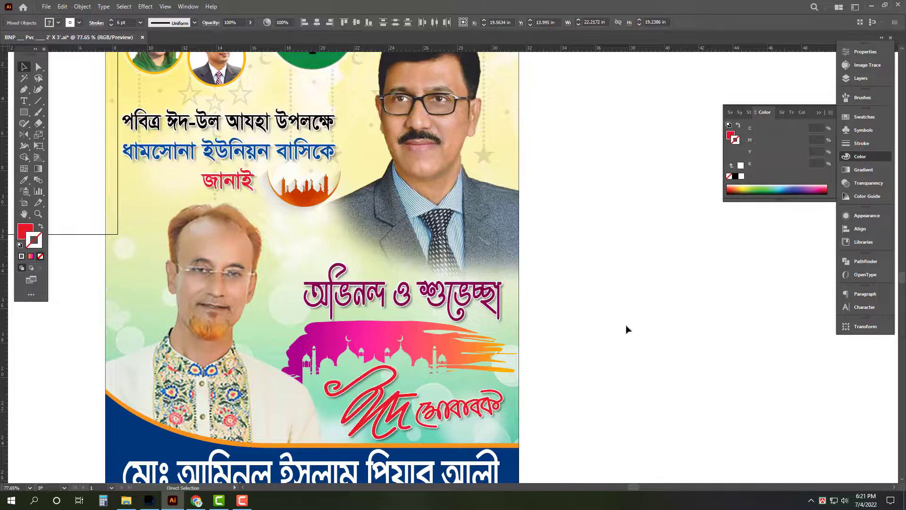
{"action": "key", "text": "z"}
{"action": "left_click_drag", "start_coordinate": [620, 321], "coordinate": [425, 307]}
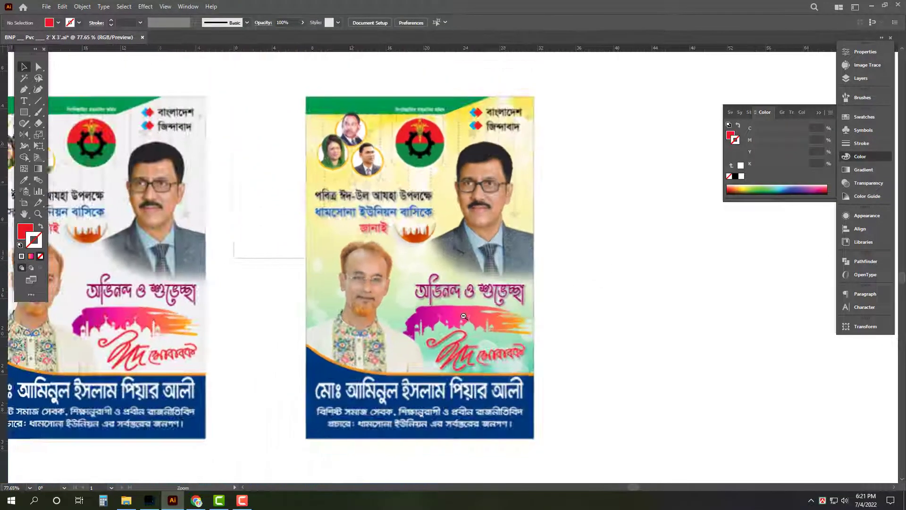
- Shift the bokeh poster right of the white one and hide the panels for a side-by-side view
{"action": "left_click_drag", "start_coordinate": [307, 330], "coordinate": [494, 380]}
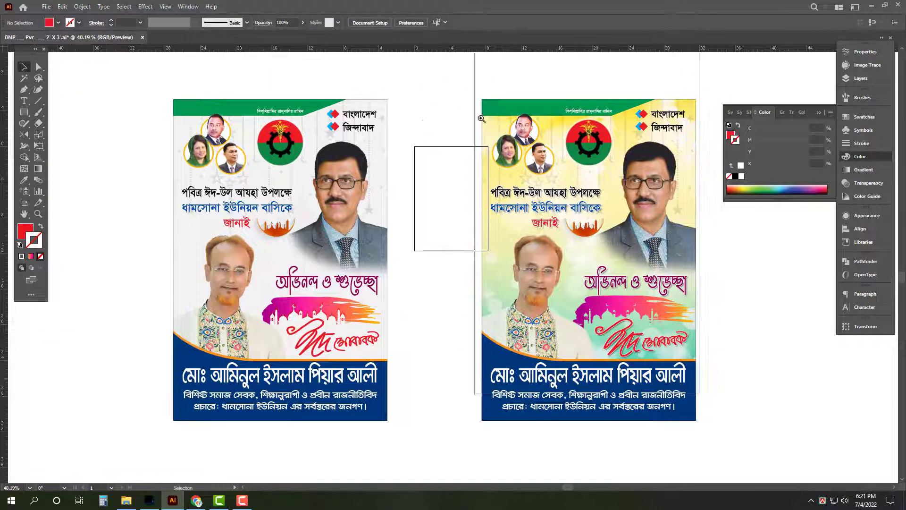
{"action": "scroll", "coordinate": [397, 113], "scroll_direction": "down", "scroll_amount": 2}
{"action": "mouse_move", "coordinate": [637, 391]}
{"action": "left_mouse_down"}
{"action": "mouse_move", "coordinate": [543, 330]}
{"action": "mouse_move", "coordinate": [709, 354]}
{"action": "left_mouse_up"}
{"action": "left_click_drag", "start_coordinate": [491, 257], "coordinate": [491, 257]}
{"action": "left_click", "coordinate": [420, 157]}
{"action": "scroll", "coordinate": [420, 157], "scroll_direction": "up", "scroll_amount": 2}
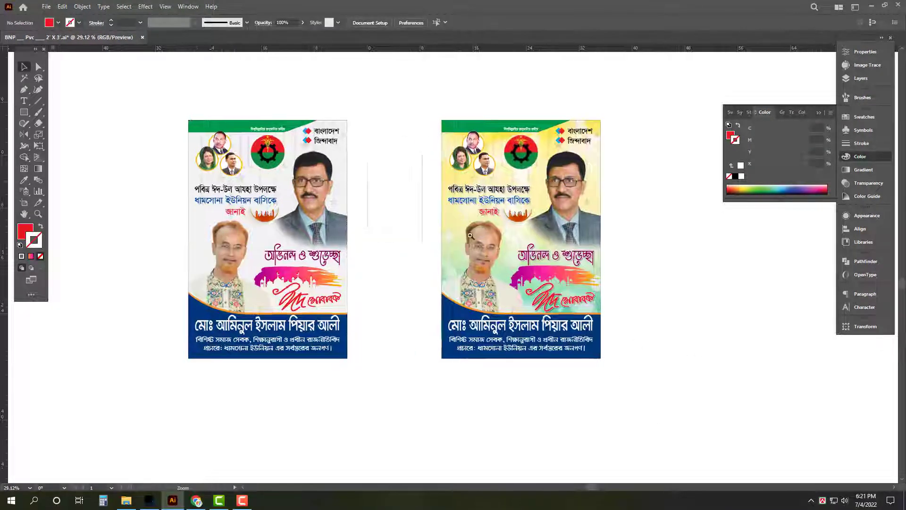
{"action": "key", "text": "Tab"}
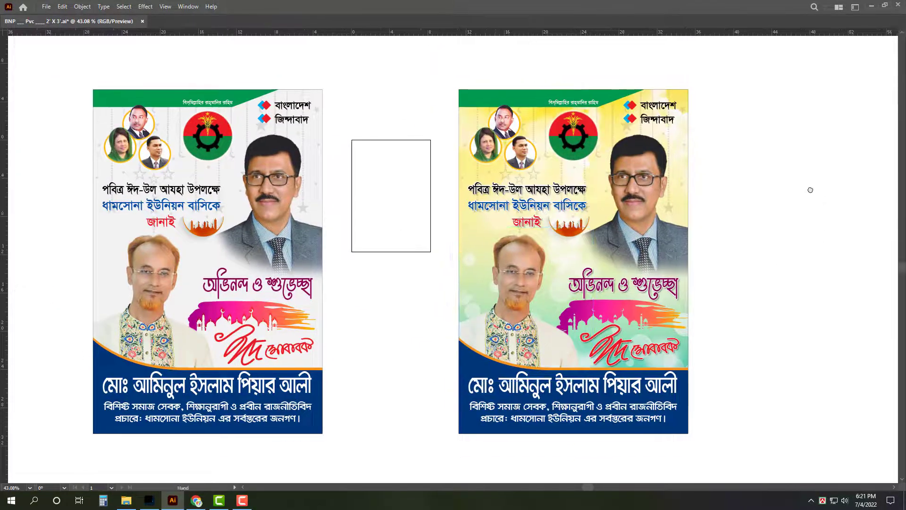
{"action": "key", "text": "a"}
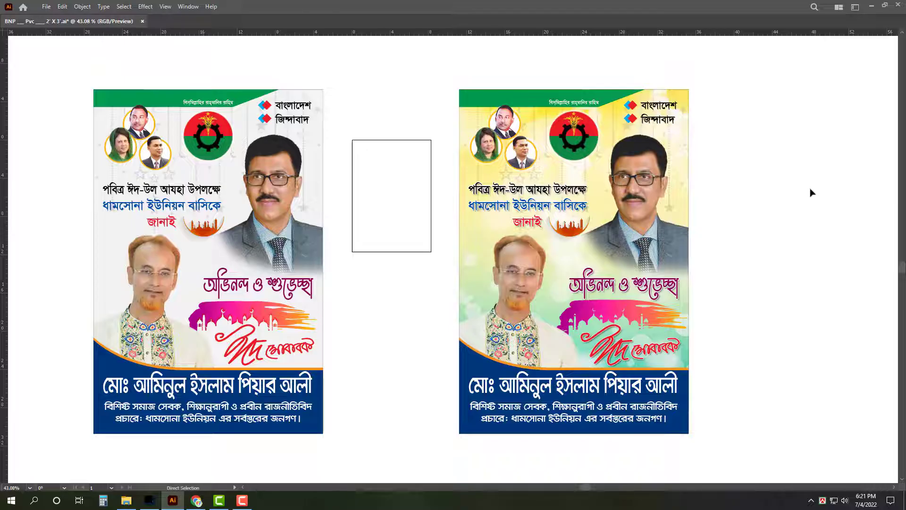